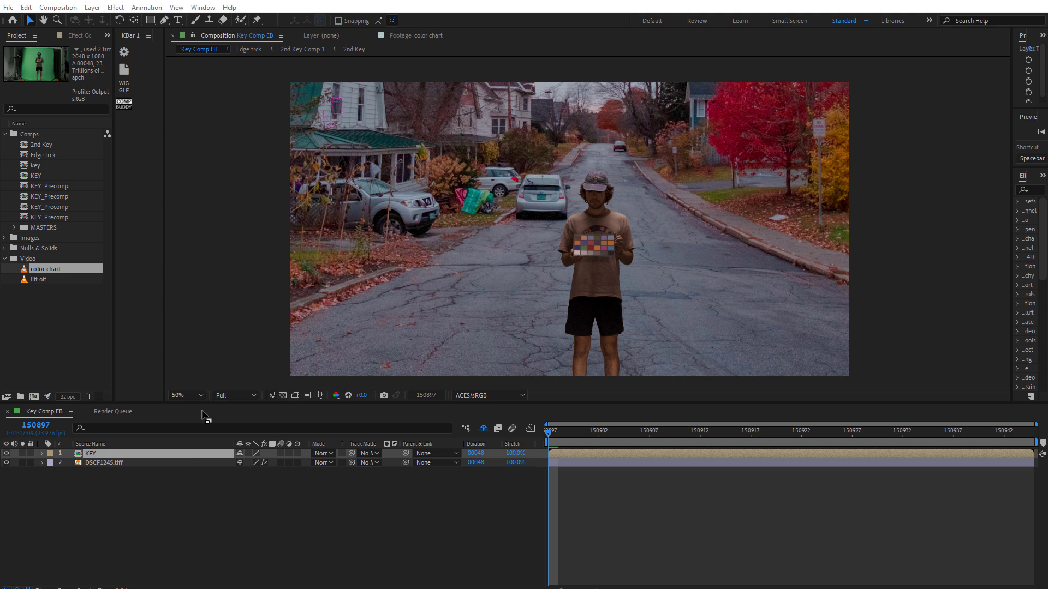
- Install a ScriptUI panel script from the File menu's Scripts options
{"action": "left_click", "coordinate": [13, 8]}
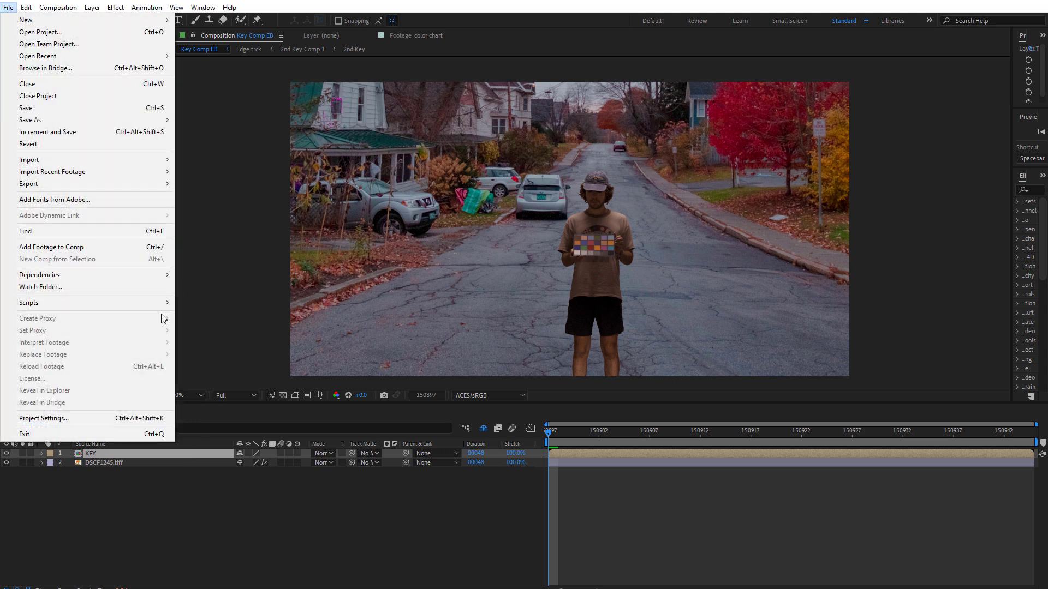
{"action": "mouse_move", "coordinate": [167, 305]}
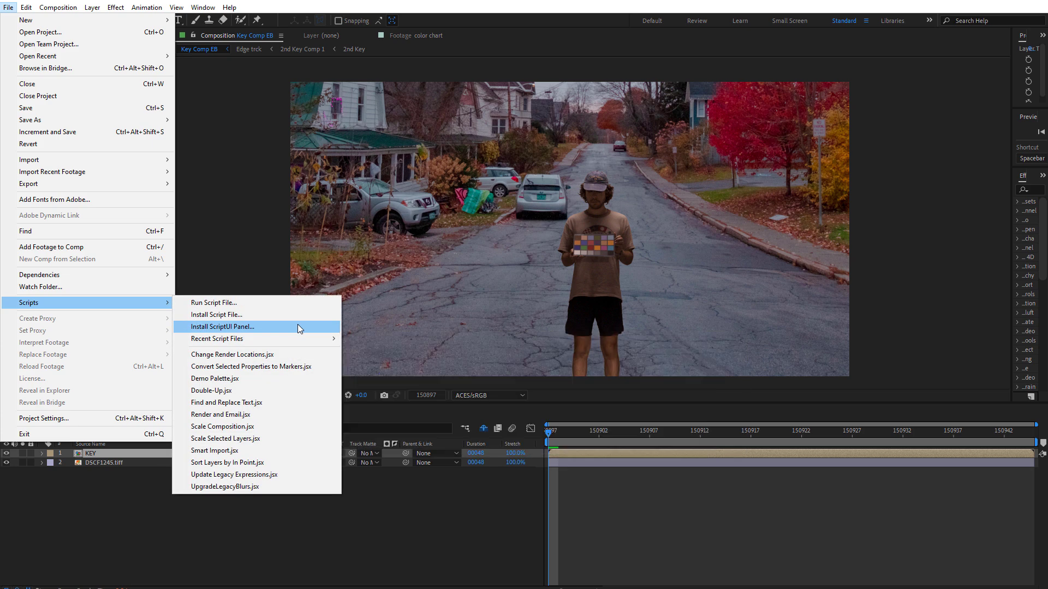
{"action": "left_click", "coordinate": [485, 530]}
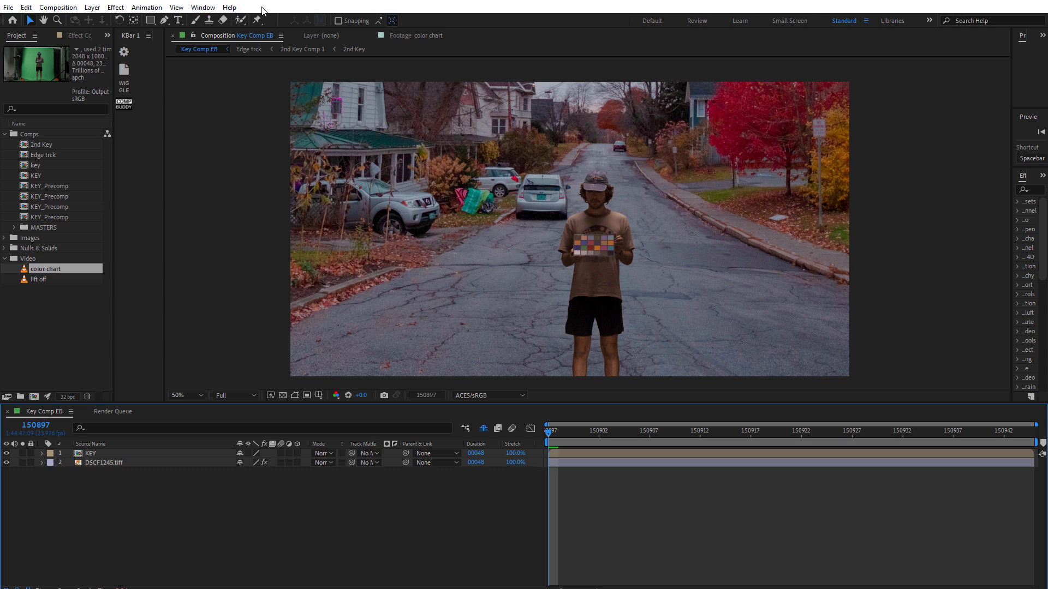
- Open the Comp Buddy panel and move its floating window aside
{"action": "left_click", "coordinate": [209, 9]}
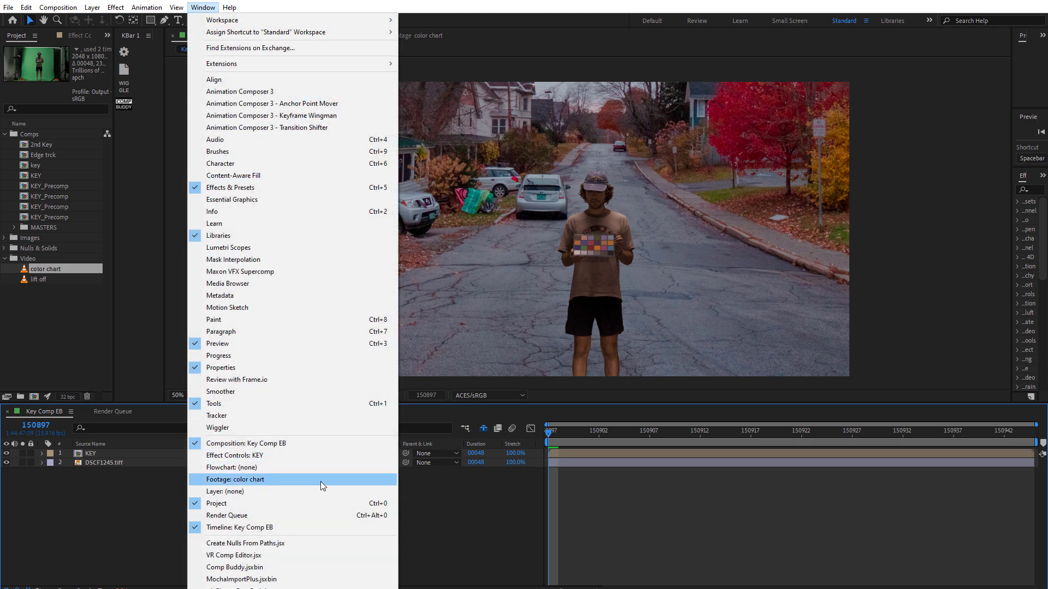
{"action": "left_click", "coordinate": [241, 567]}
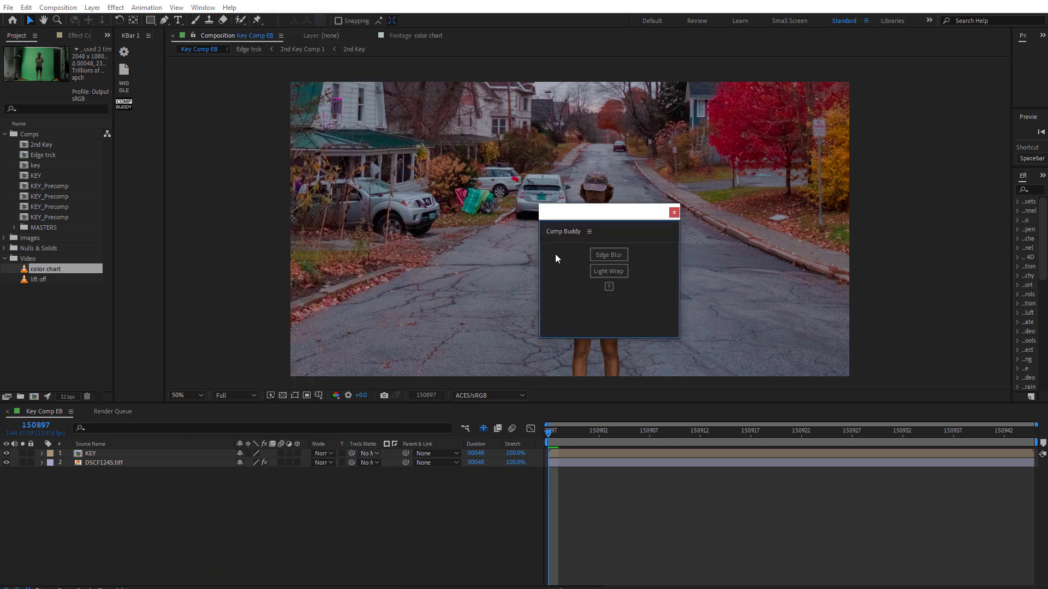
{"action": "left_click_drag", "start_coordinate": [606, 219], "coordinate": [287, 268]}
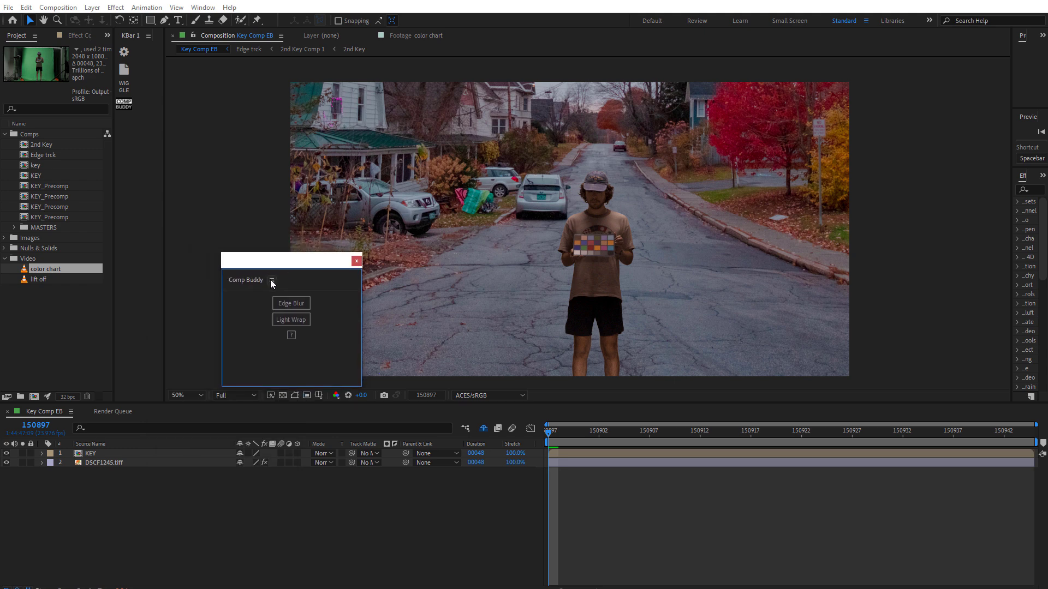
- Dock the Comp Buddy panel beneath the Project panel and resize it
{"action": "left_click", "coordinate": [271, 280]}
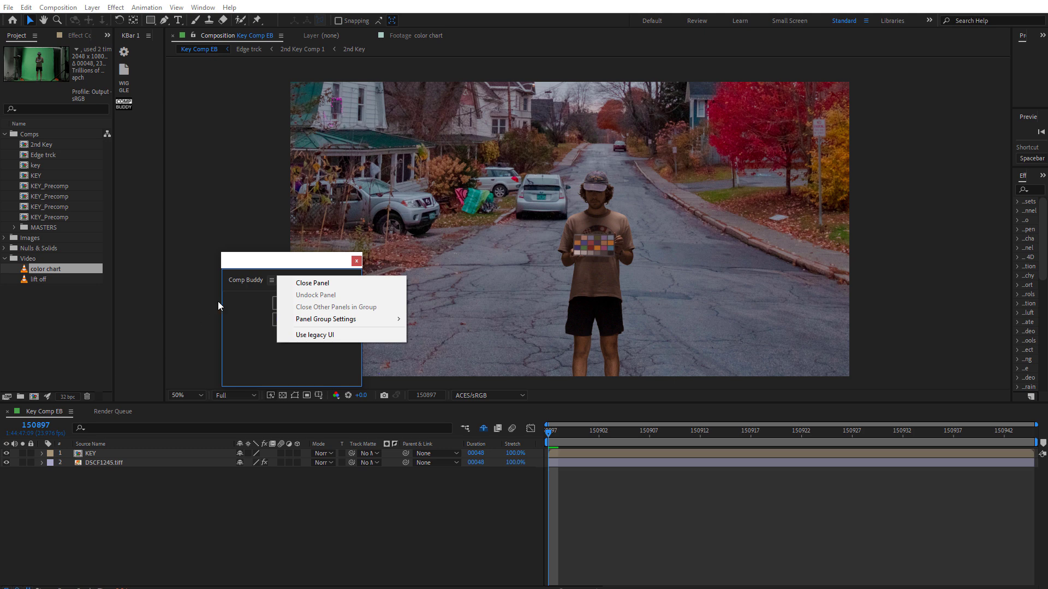
{"action": "left_click_drag", "start_coordinate": [240, 279], "coordinate": [47, 392]}
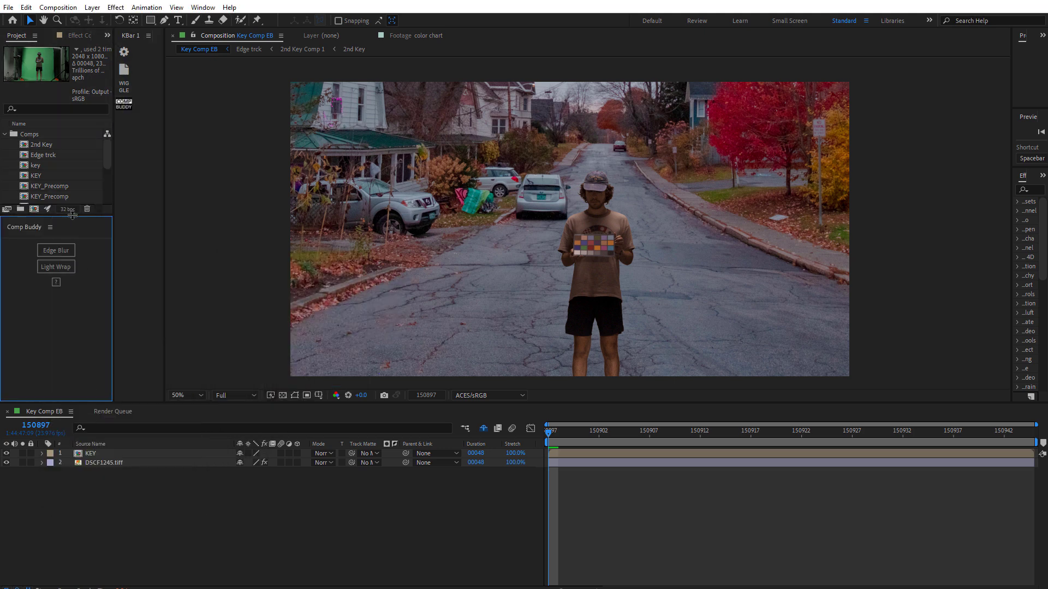
{"action": "left_click_drag", "start_coordinate": [72, 213], "coordinate": [56, 329]}
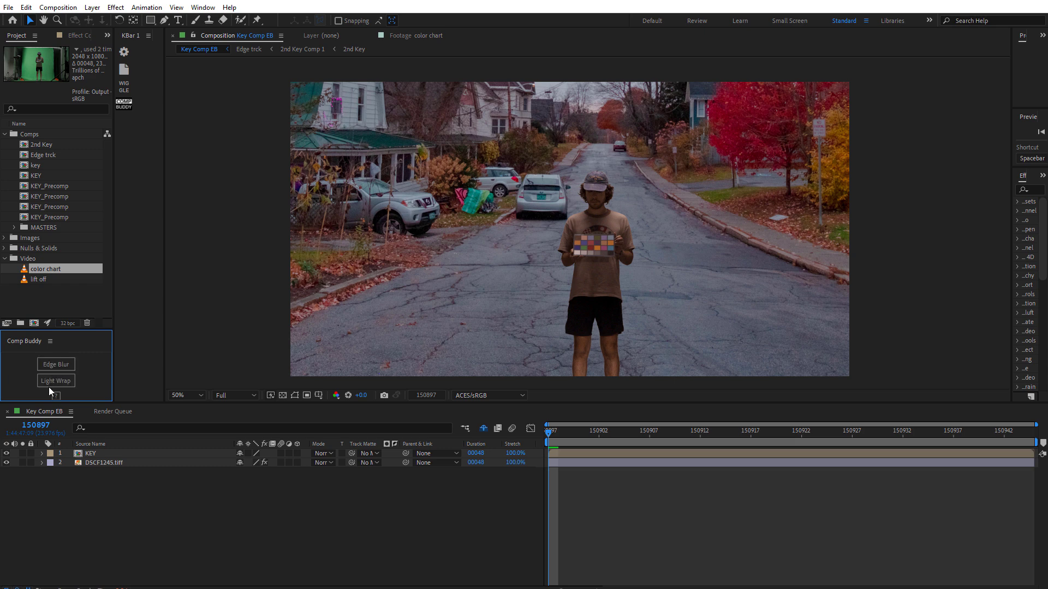
{"action": "left_click_drag", "start_coordinate": [84, 330], "coordinate": [84, 314]}
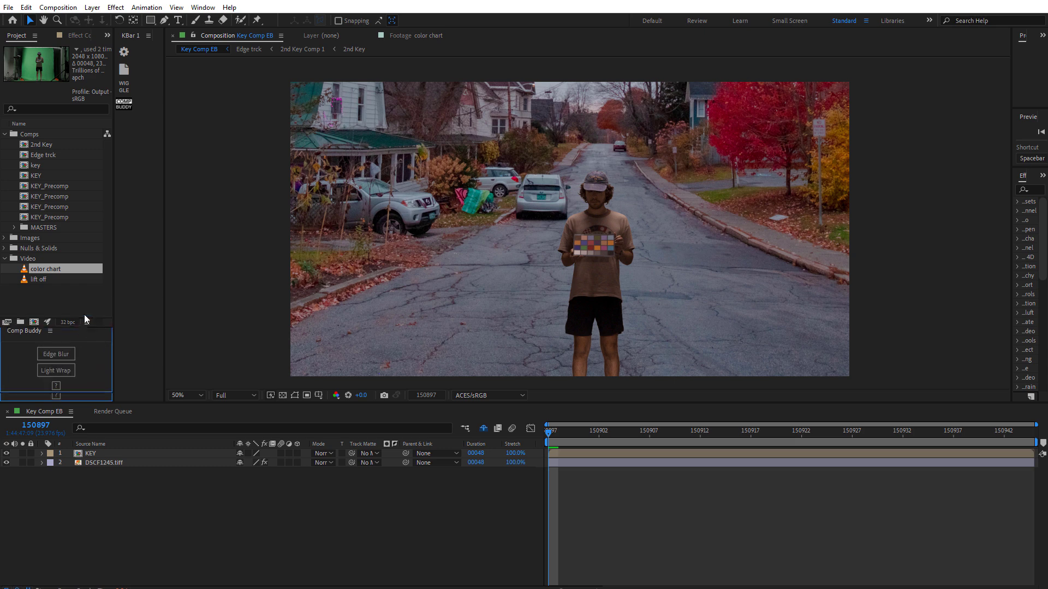
{"action": "left_click", "coordinate": [49, 327]}
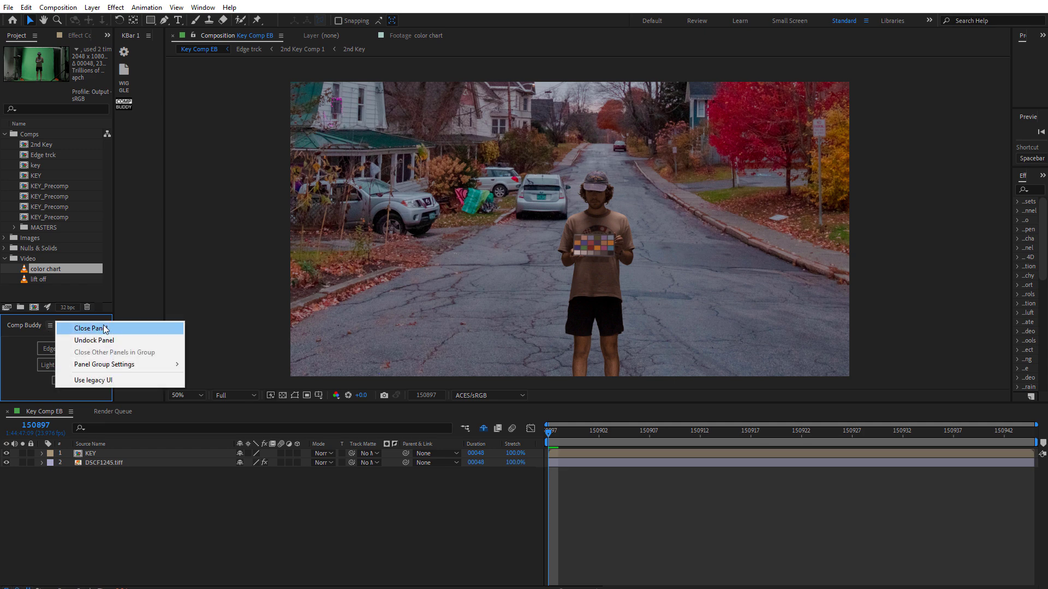
{"action": "left_click", "coordinate": [15, 327]}
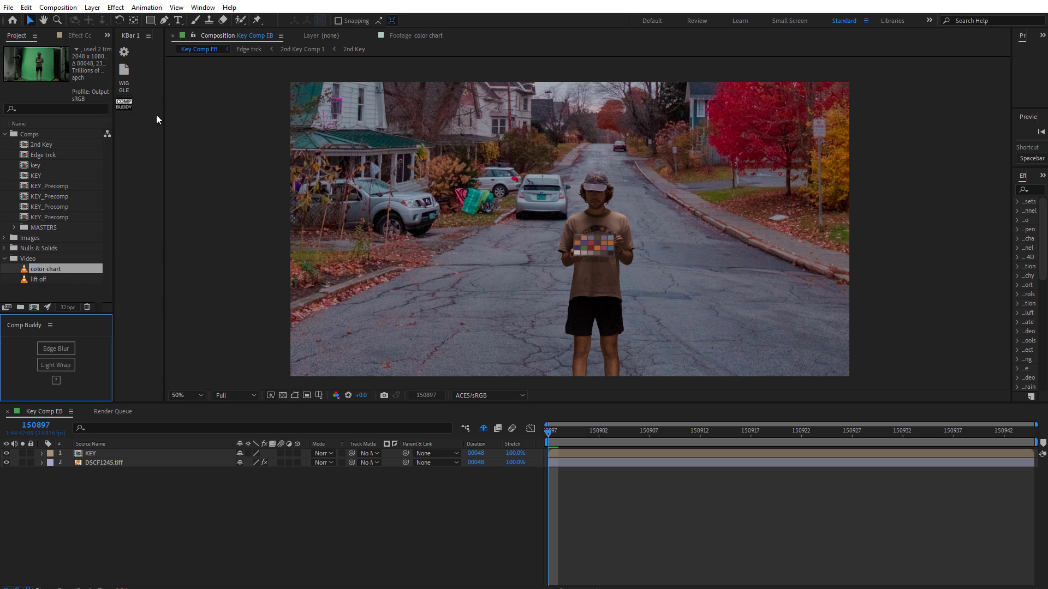
{"action": "left_click", "coordinate": [124, 107]}
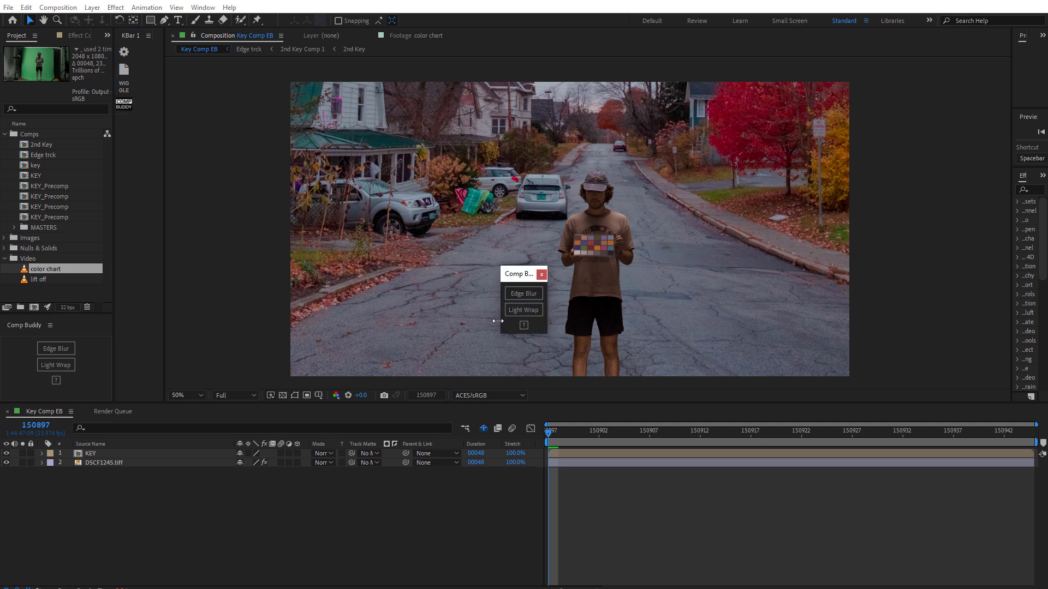
{"action": "left_click", "coordinate": [541, 274]}
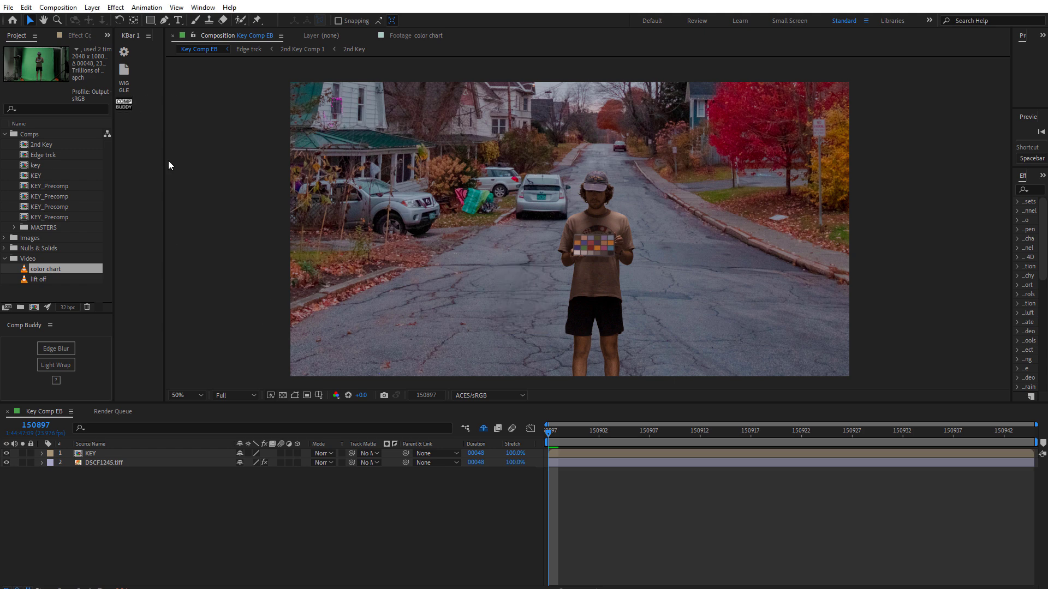
- Widen the viewer, select the KEY layer, and inspect the color chart source footage
{"action": "left_click_drag", "start_coordinate": [166, 161], "coordinate": [145, 163]}
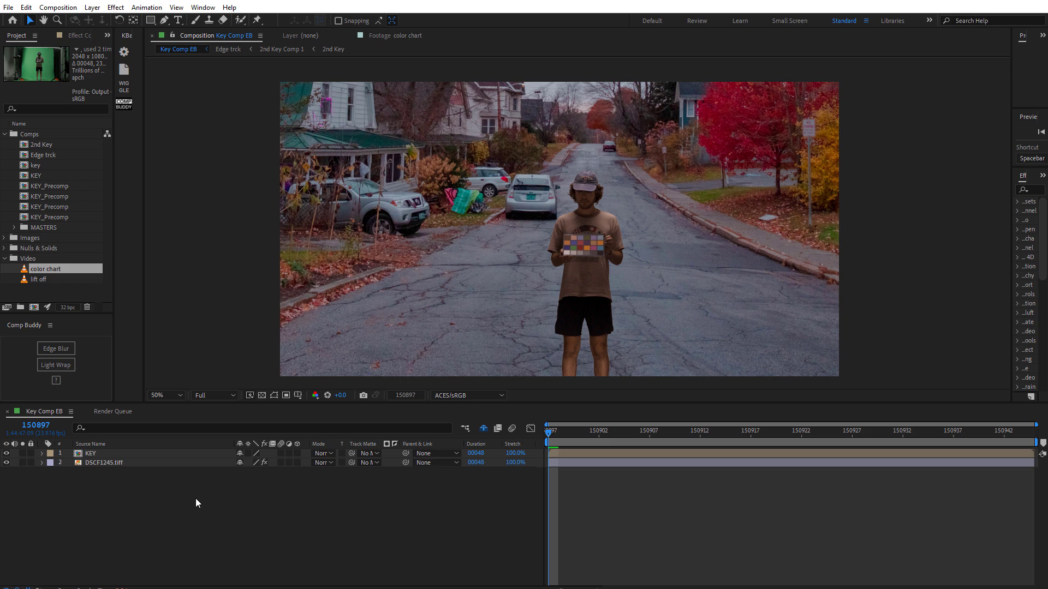
{"action": "left_click", "coordinate": [170, 457]}
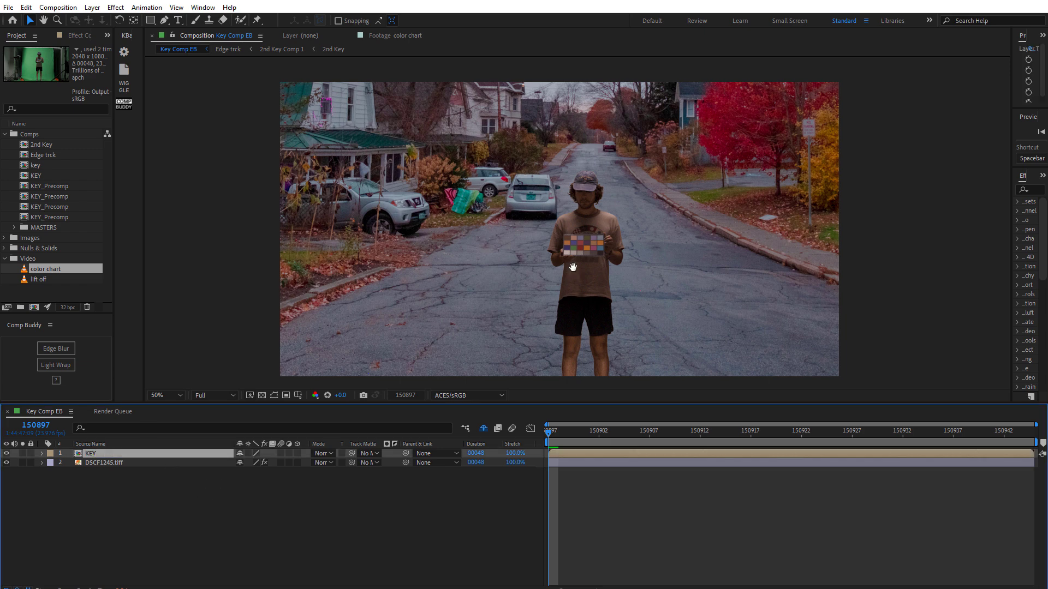
{"action": "left_click_drag", "start_coordinate": [573, 271], "coordinate": [531, 271]}
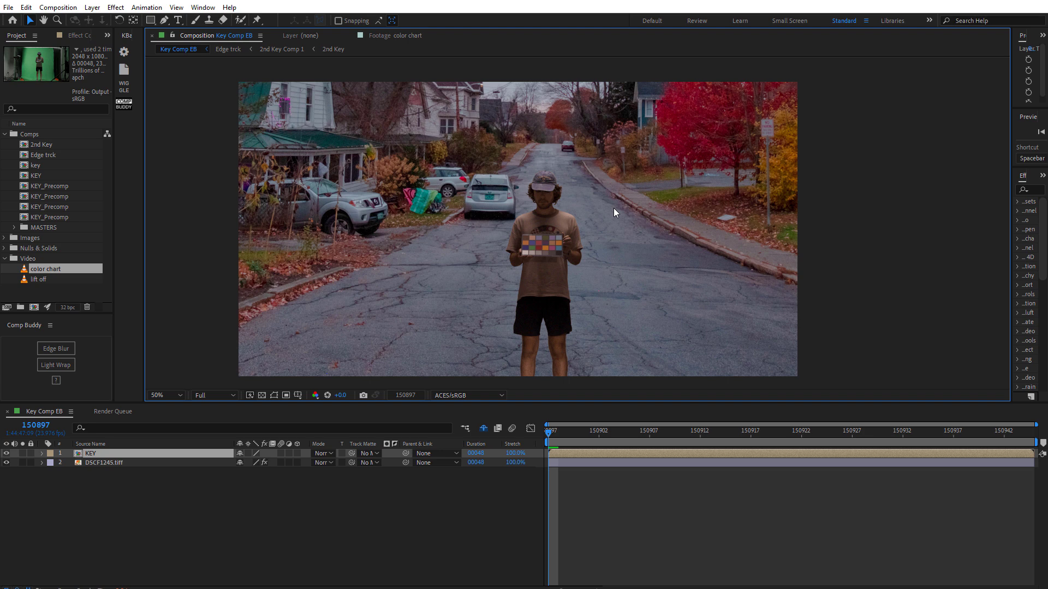
{"action": "double_click", "coordinate": [60, 270]}
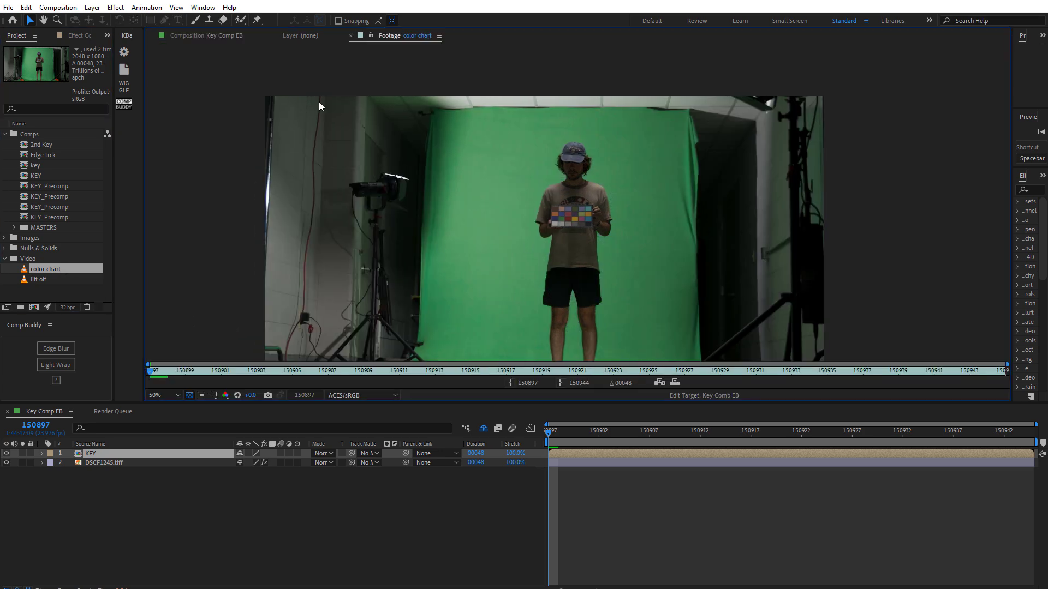
{"action": "left_click", "coordinate": [216, 35]}
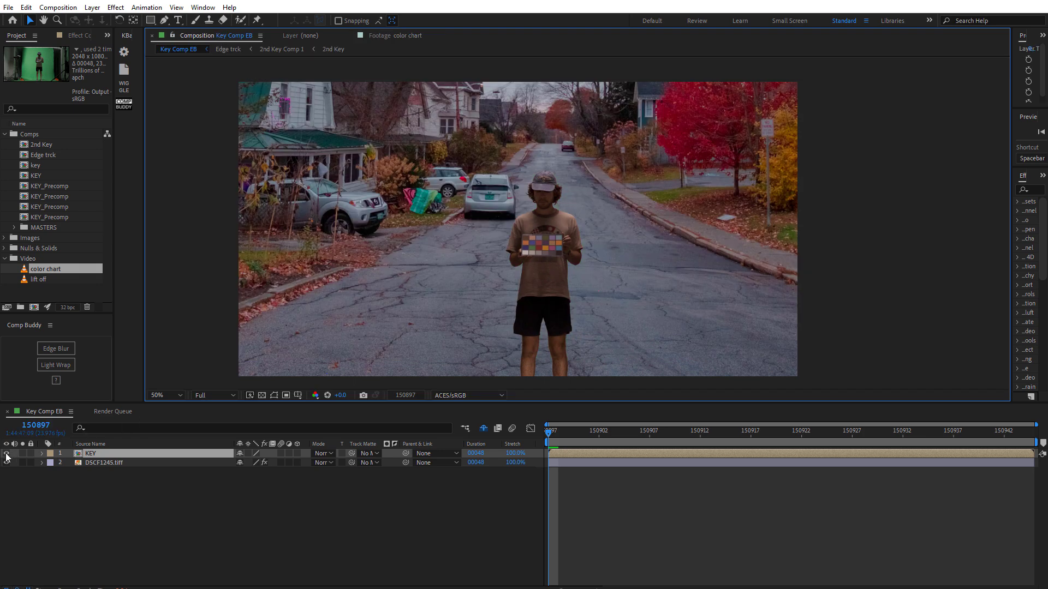
- Zoom the composition to 200% to inspect the keyed subject's edges
{"action": "left_click", "coordinate": [6, 453]}
{"action": "left_click", "coordinate": [6, 453]}
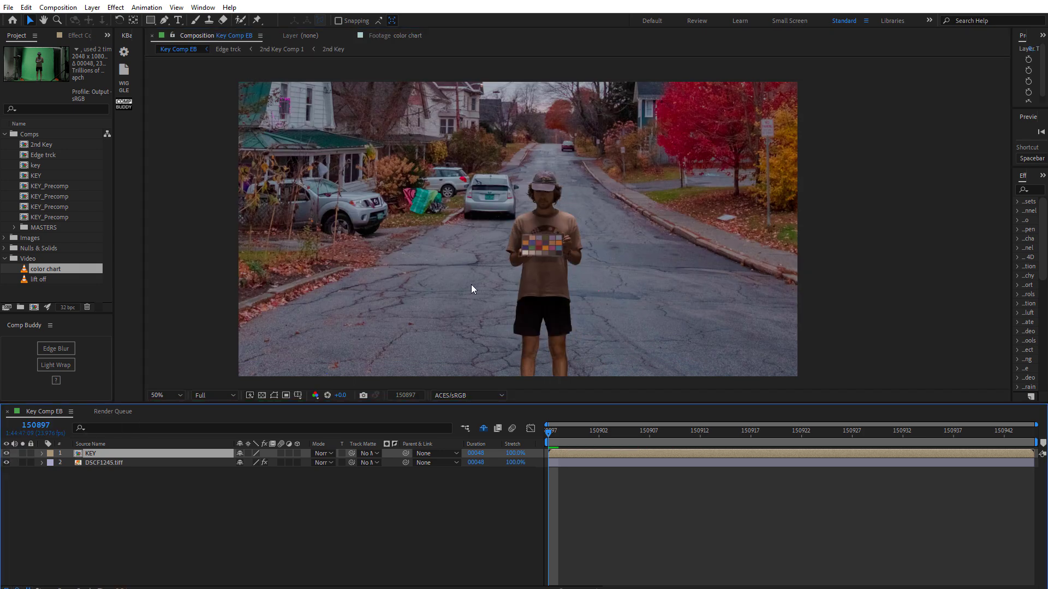
{"action": "key", "text": "period"}
{"action": "key", "text": "period"}
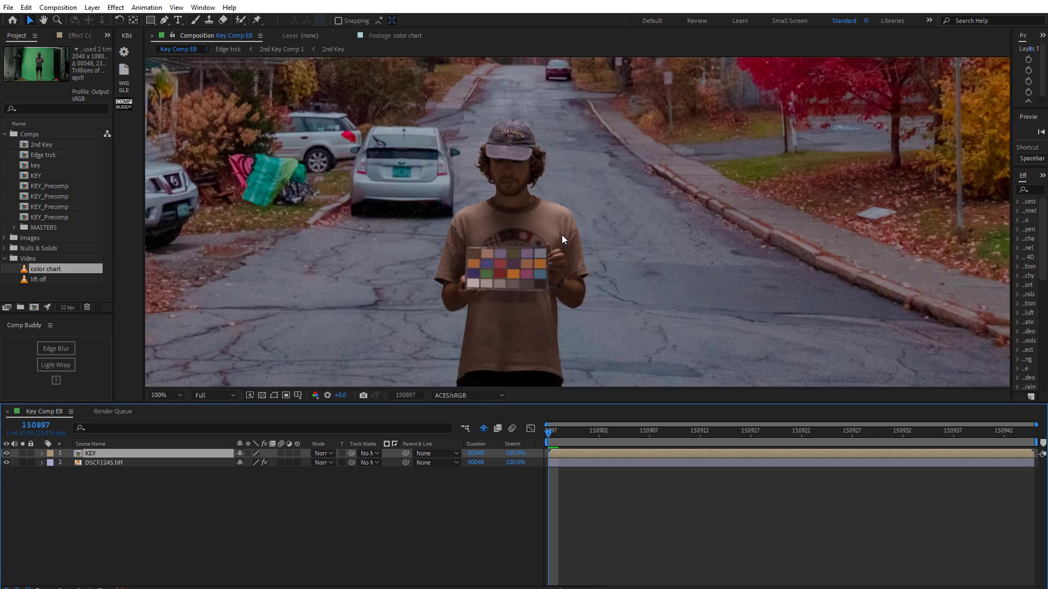
{"action": "left_click_drag", "start_coordinate": [509, 202], "coordinate": [576, 224]}
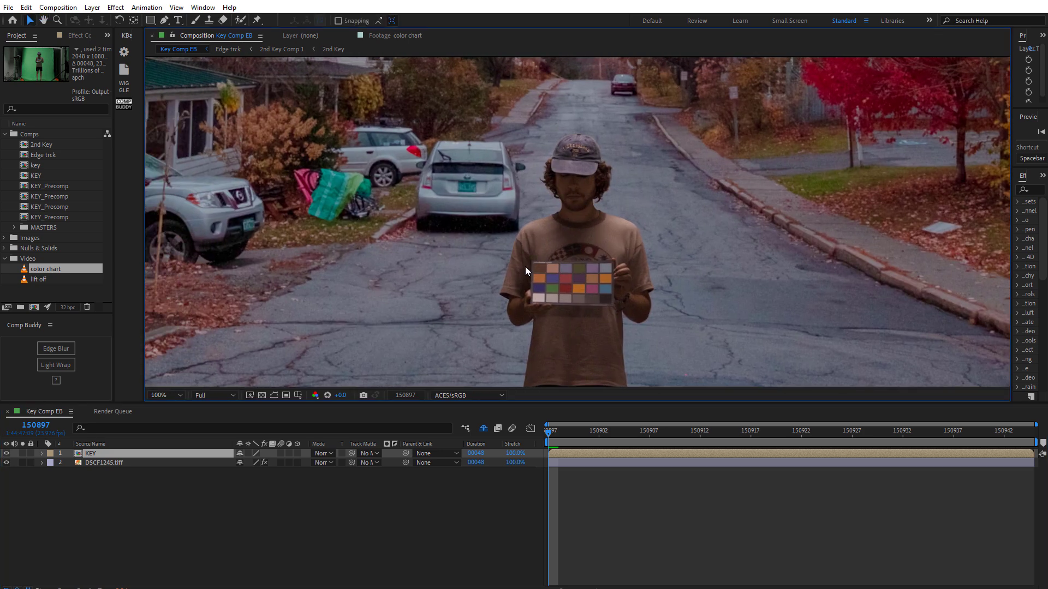
{"action": "key", "text": "period"}
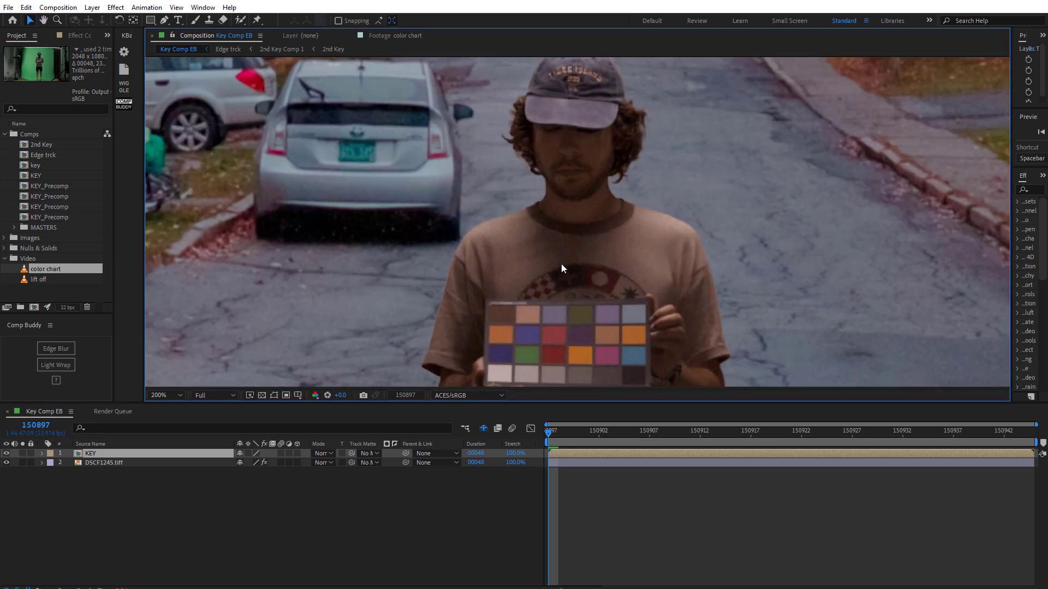
{"action": "left_click_drag", "start_coordinate": [583, 224], "coordinate": [584, 276]}
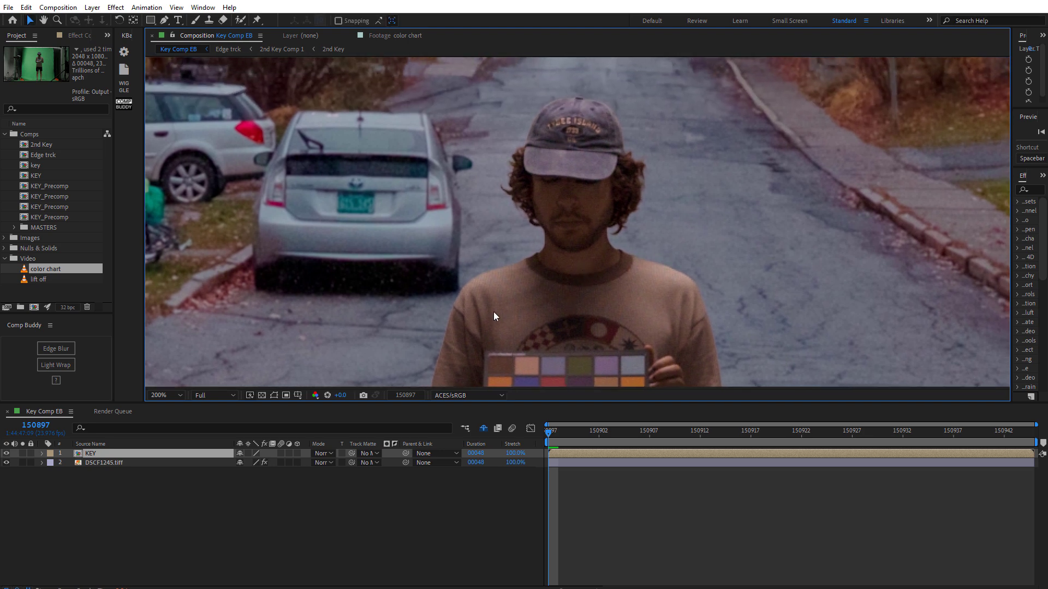
- Select the KEY layer and apply Comp Buddy's Edge Blur to it
{"action": "left_click", "coordinate": [135, 451]}
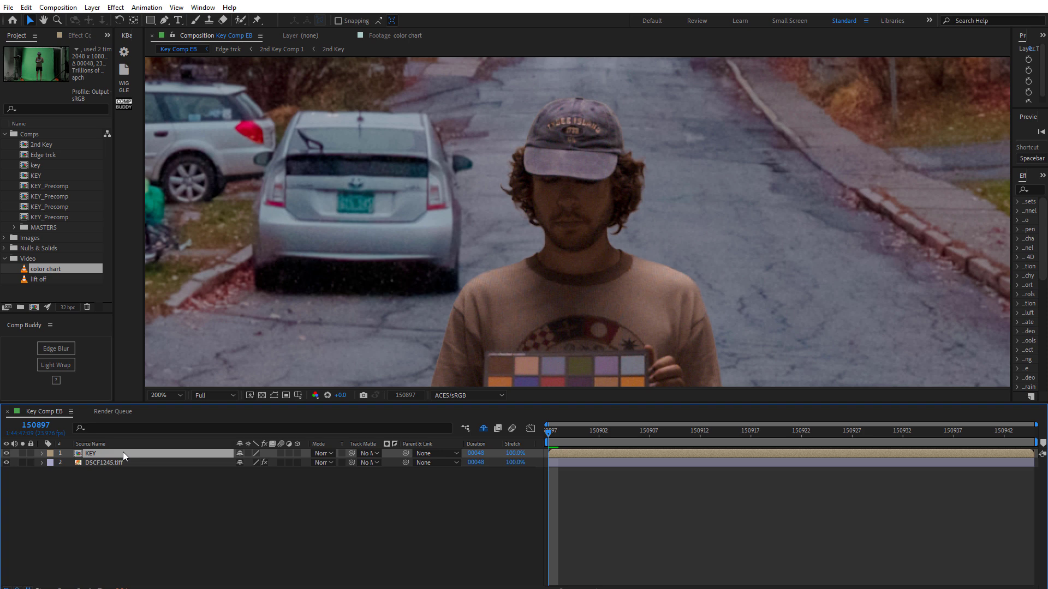
{"action": "left_click", "coordinate": [22, 454]}
{"action": "left_click", "coordinate": [22, 454]}
{"action": "left_click", "coordinate": [58, 349]}
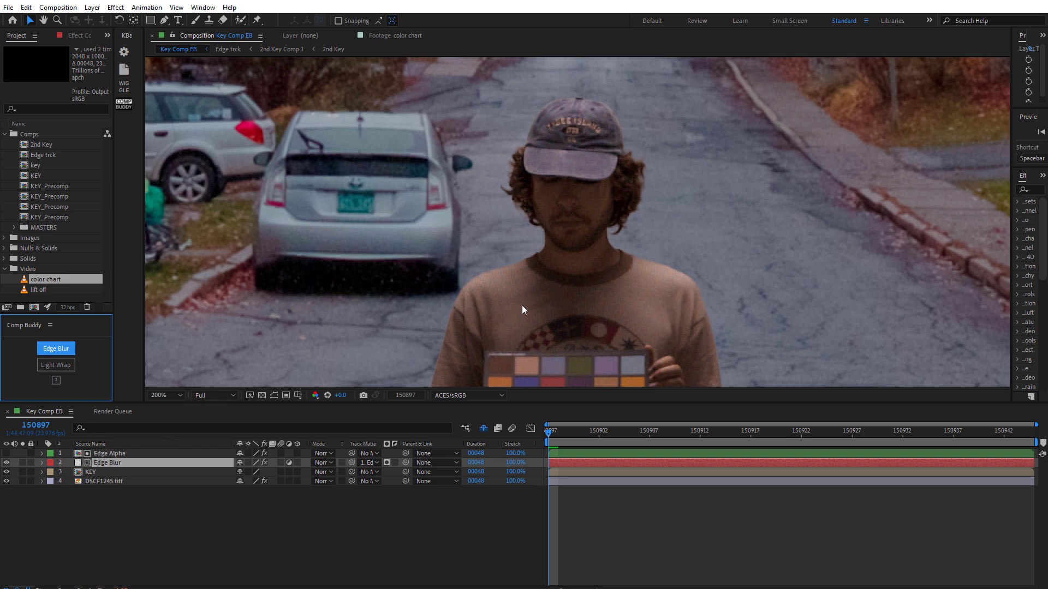
- Zoom in to 400% and set the Edge Blur layer's Blurriness to about 5.8
{"action": "left_click", "coordinate": [531, 294]}
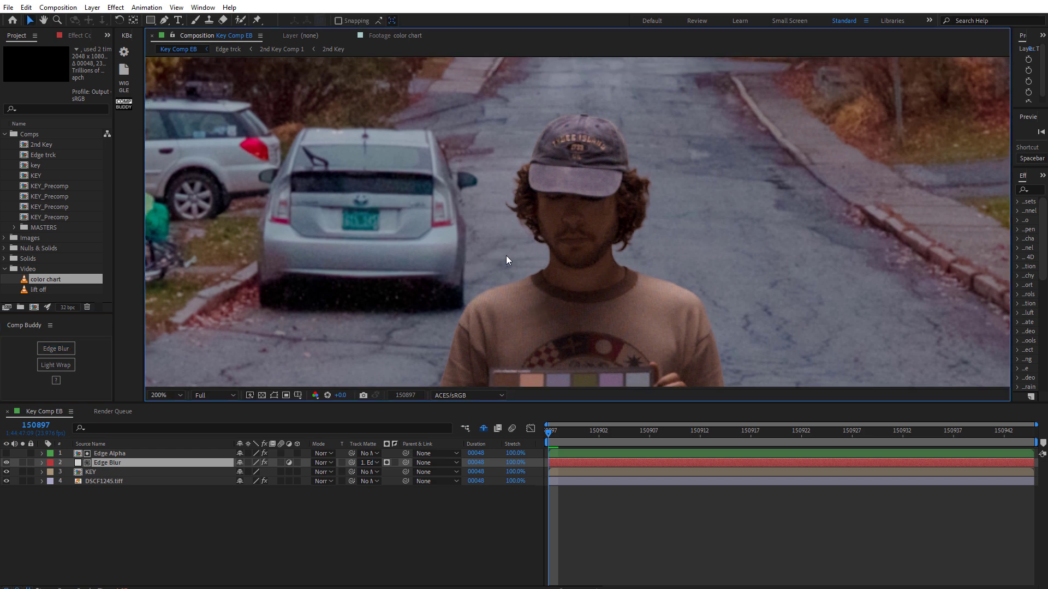
{"action": "scroll", "coordinate": [513, 251], "scroll_direction": "up", "scroll_amount": 2}
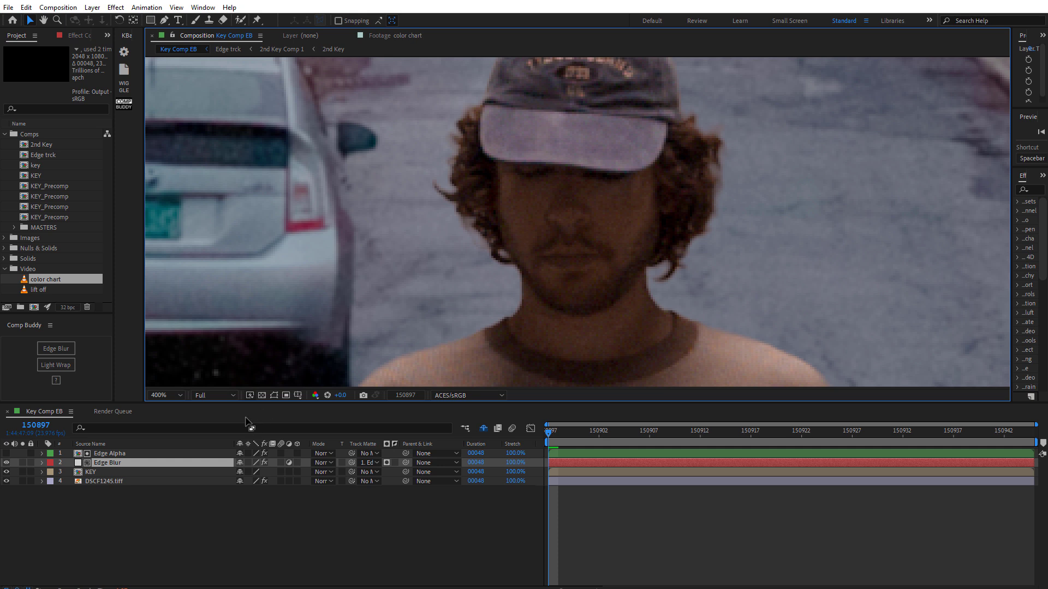
{"action": "left_click", "coordinate": [110, 463]}
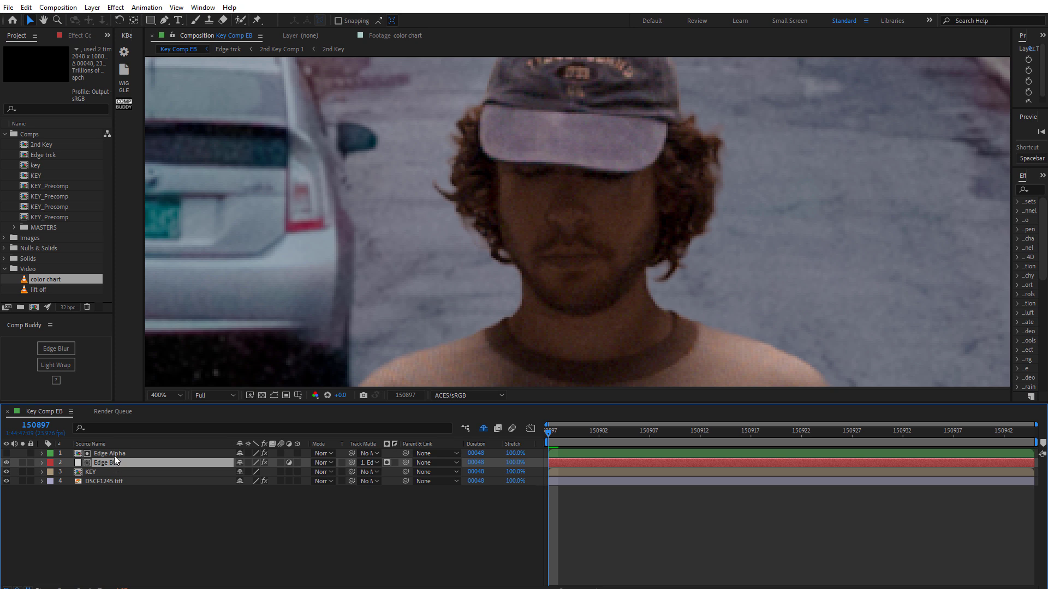
{"action": "left_click", "coordinate": [115, 454]}
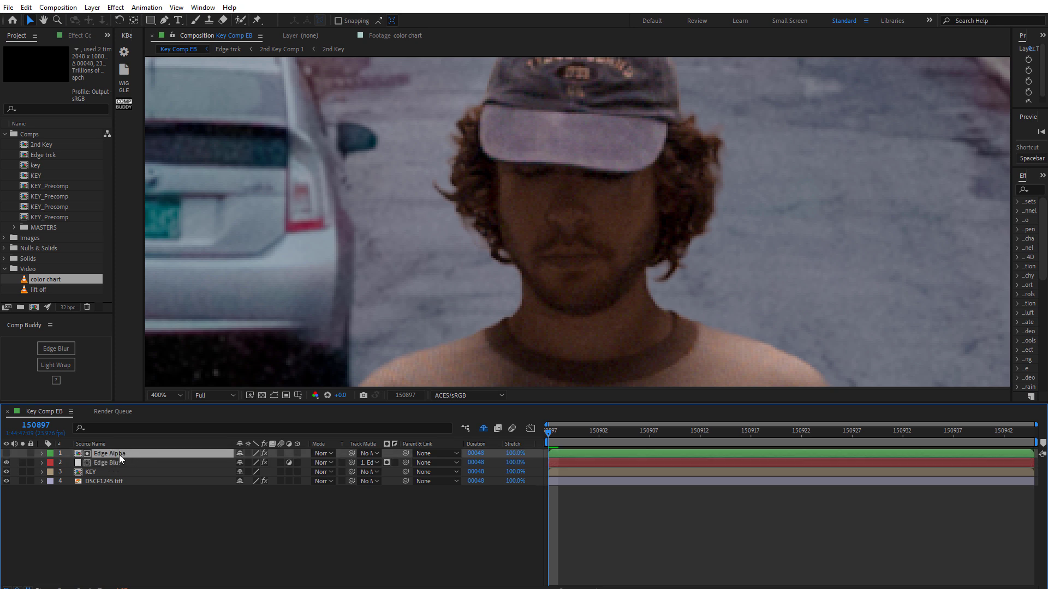
{"action": "left_click", "coordinate": [115, 461]}
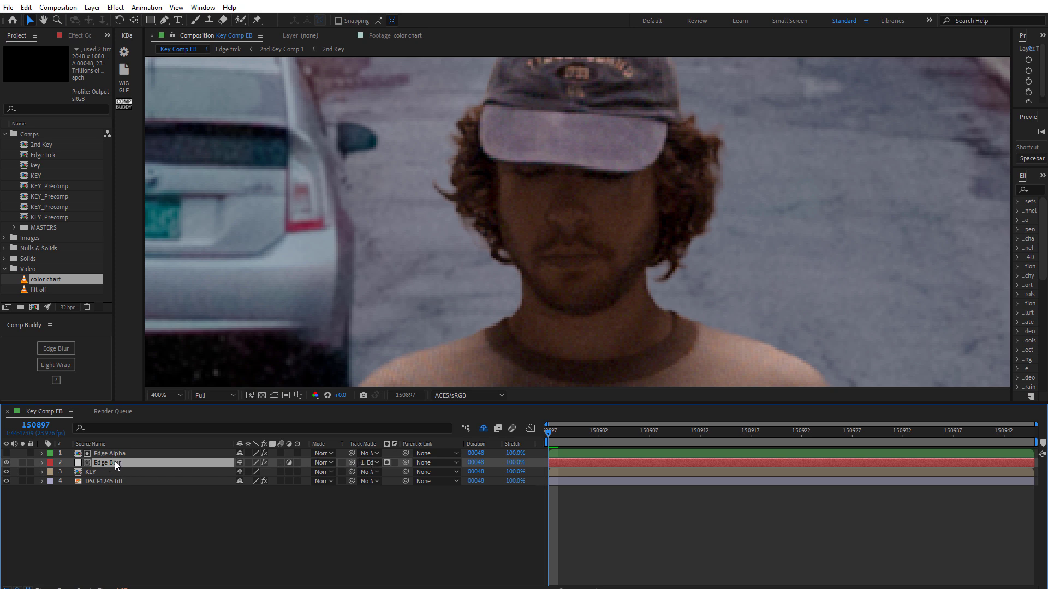
{"action": "left_click", "coordinate": [79, 34]}
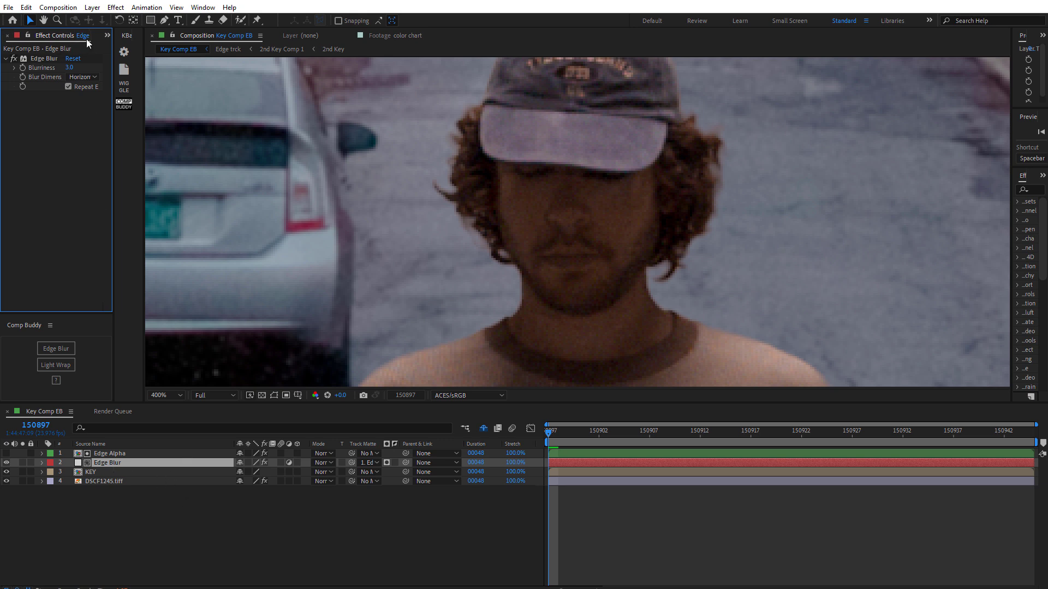
{"action": "left_click_drag", "start_coordinate": [113, 105], "coordinate": [183, 115]}
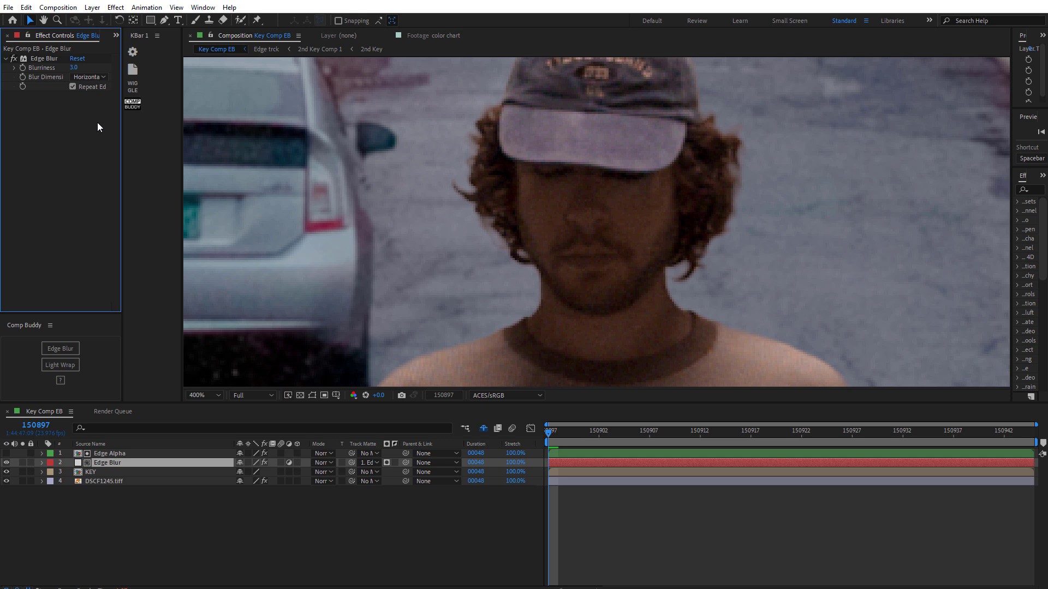
- Toggle the Edge Blur layer's visibility to compare the edges with and without the blur
{"action": "left_click", "coordinate": [111, 463]}
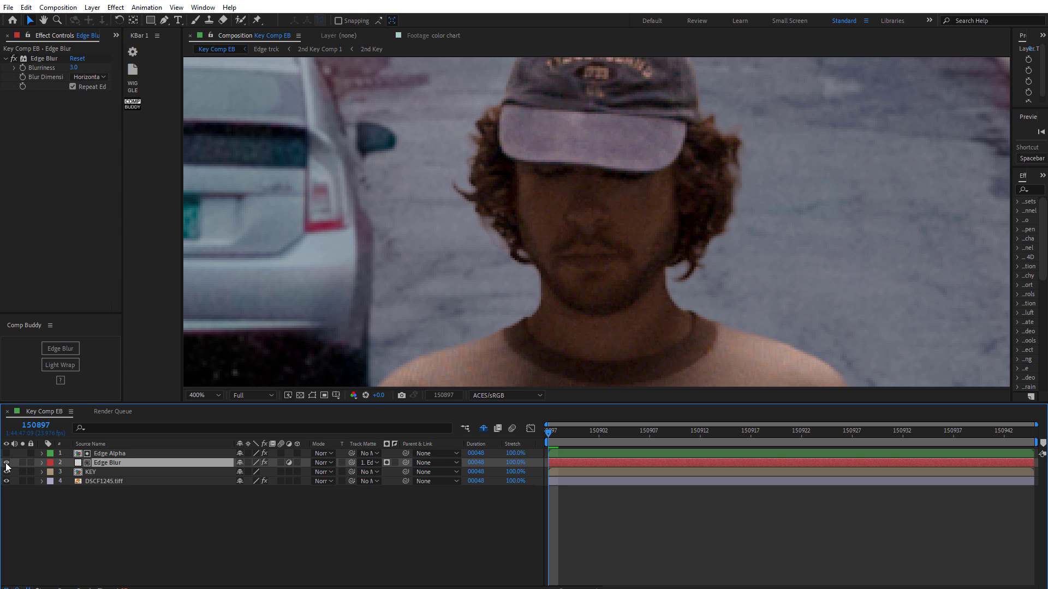
{"action": "left_click", "coordinate": [7, 463]}
{"action": "left_click", "coordinate": [6, 463]}
{"action": "left_click", "coordinate": [7, 464]}
{"action": "left_click", "coordinate": [7, 464]}
{"action": "left_click", "coordinate": [8, 463]}
{"action": "left_click", "coordinate": [8, 463]}
{"action": "left_click", "coordinate": [8, 463]}
{"action": "left_click", "coordinate": [7, 463]}
{"action": "left_click", "coordinate": [7, 463]}
{"action": "left_click", "coordinate": [7, 463]}
- Select the Edge Alpha layer and review its effect settings
{"action": "left_click", "coordinate": [127, 453]}
{"action": "left_click_drag", "start_coordinate": [115, 257], "coordinate": [133, 294]}
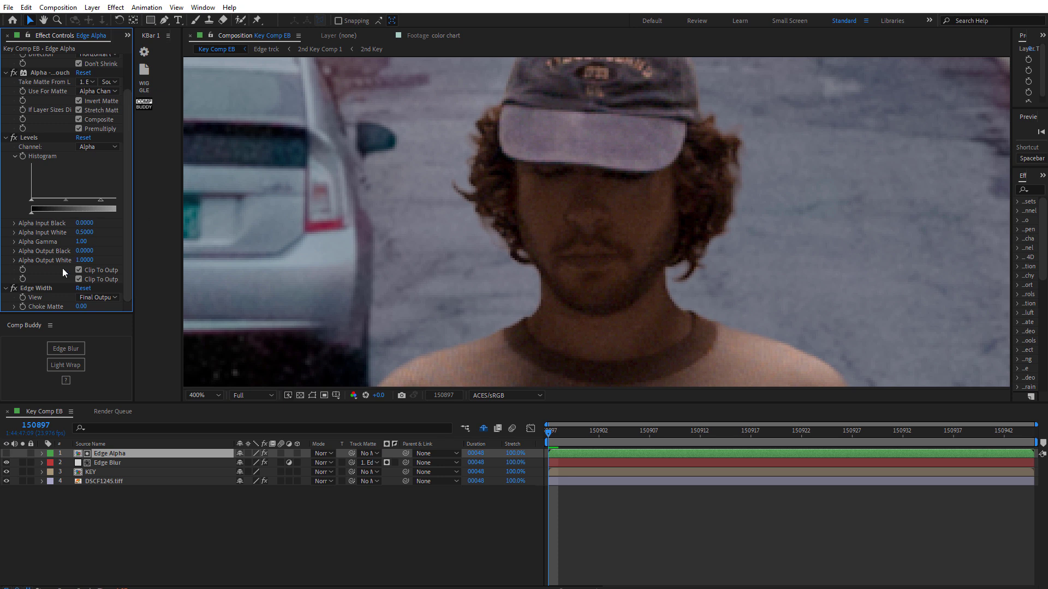
- Set the Edge Width Choke Matte on the Edge Alpha layer to -1
{"action": "left_click", "coordinate": [80, 306]}
{"action": "type", "text": "-1"}
{"action": "key", "text": "Return"}
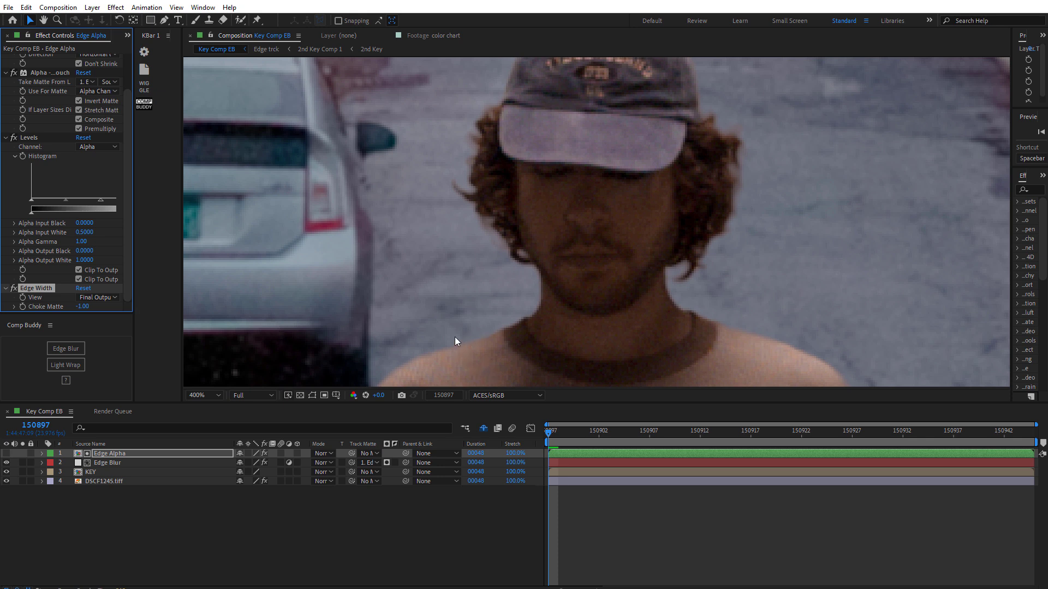
- Set the Edge Alpha layer's Levels Alpha Input White to 0.3
{"action": "left_click", "coordinate": [123, 464]}
{"action": "left_click", "coordinate": [119, 455]}
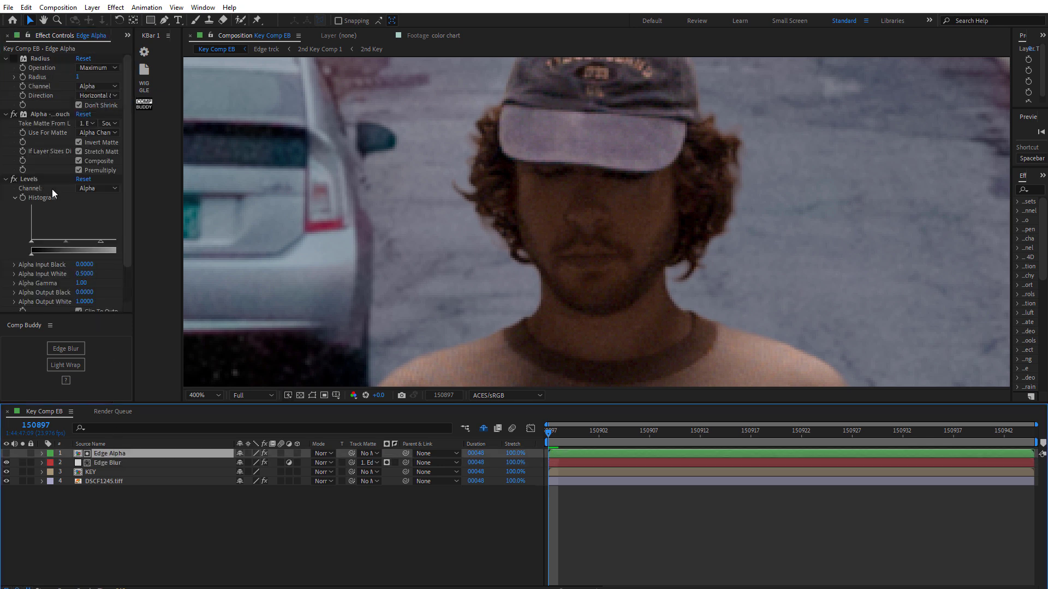
{"action": "left_click", "coordinate": [85, 274]}
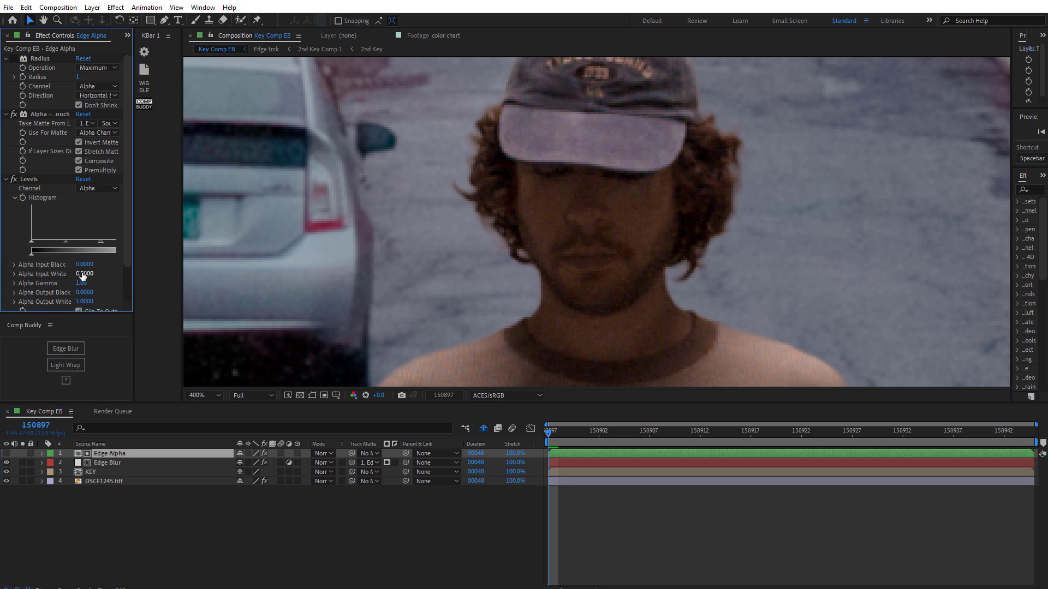
{"action": "type", "text": "0.3"}
{"action": "key", "text": "Return"}
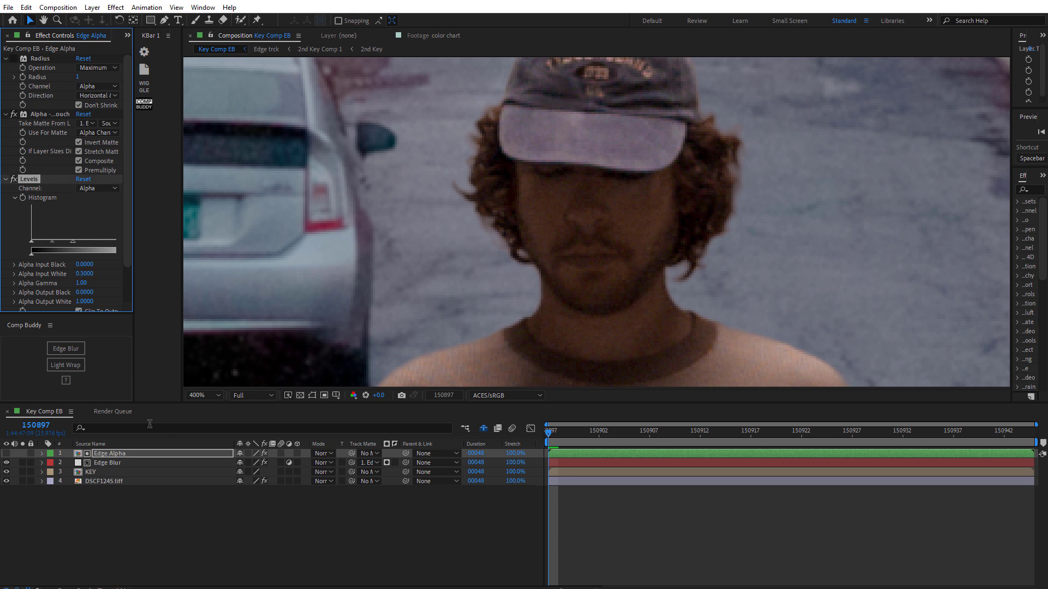
- Toggle the Edge Blur layer's visibility repeatedly to compare the keyed edges with and without the blur
{"action": "left_click", "coordinate": [111, 462]}
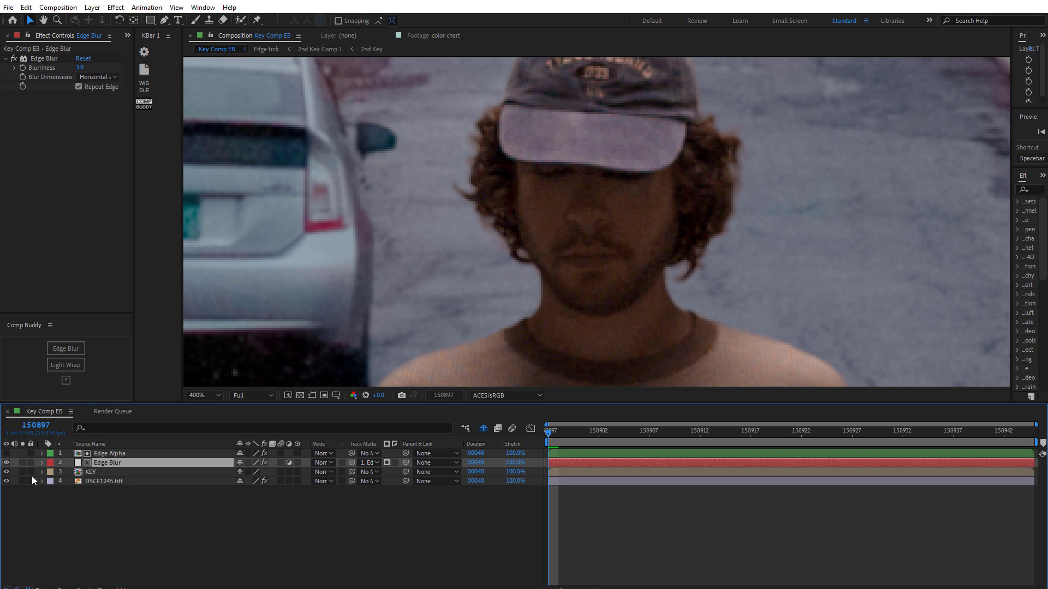
{"action": "left_click", "coordinate": [8, 463]}
{"action": "left_click", "coordinate": [7, 462]}
{"action": "left_click", "coordinate": [7, 463]}
{"action": "left_click", "coordinate": [7, 463]}
{"action": "left_click", "coordinate": [7, 463]}
{"action": "left_click", "coordinate": [7, 462]}
{"action": "left_click", "coordinate": [7, 463]}
{"action": "left_click", "coordinate": [7, 463]}
{"action": "left_click_drag", "start_coordinate": [480, 347], "coordinate": [529, 273]}
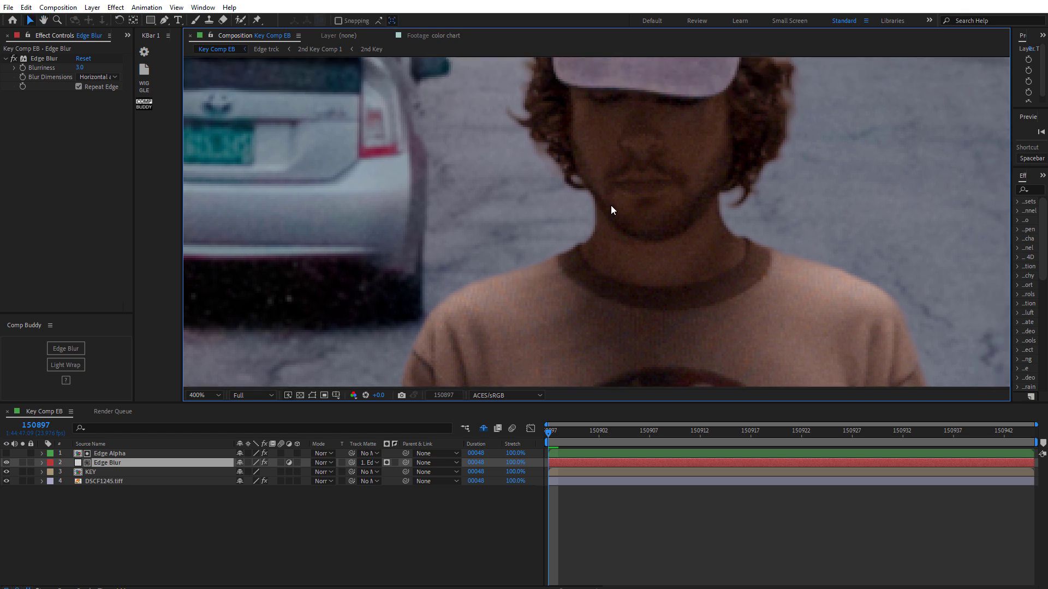
{"action": "left_click_drag", "start_coordinate": [593, 238], "coordinate": [587, 284]}
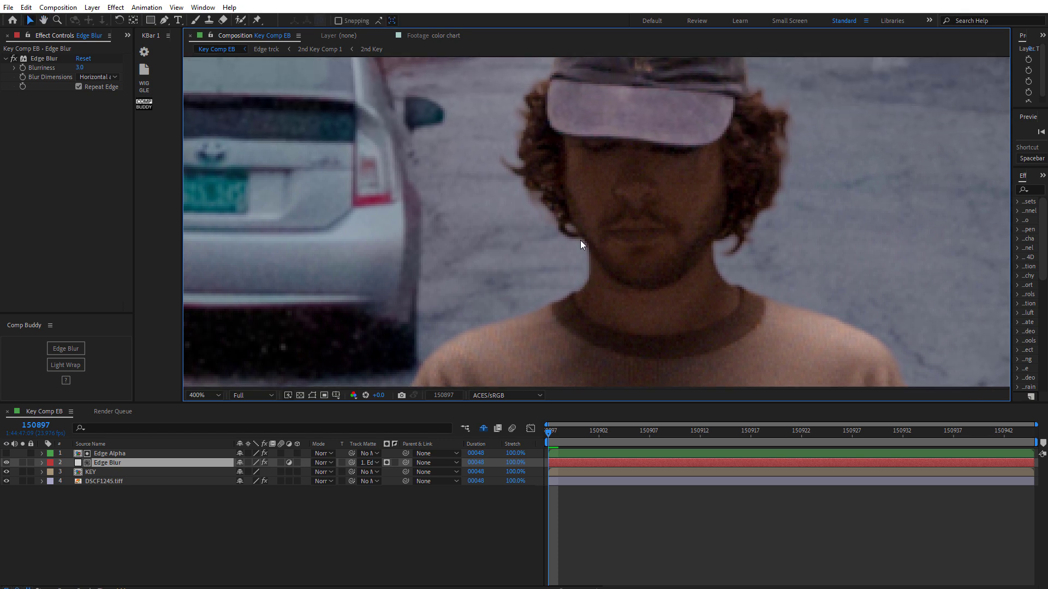
{"action": "left_click", "coordinate": [8, 463]}
{"action": "left_click", "coordinate": [7, 462]}
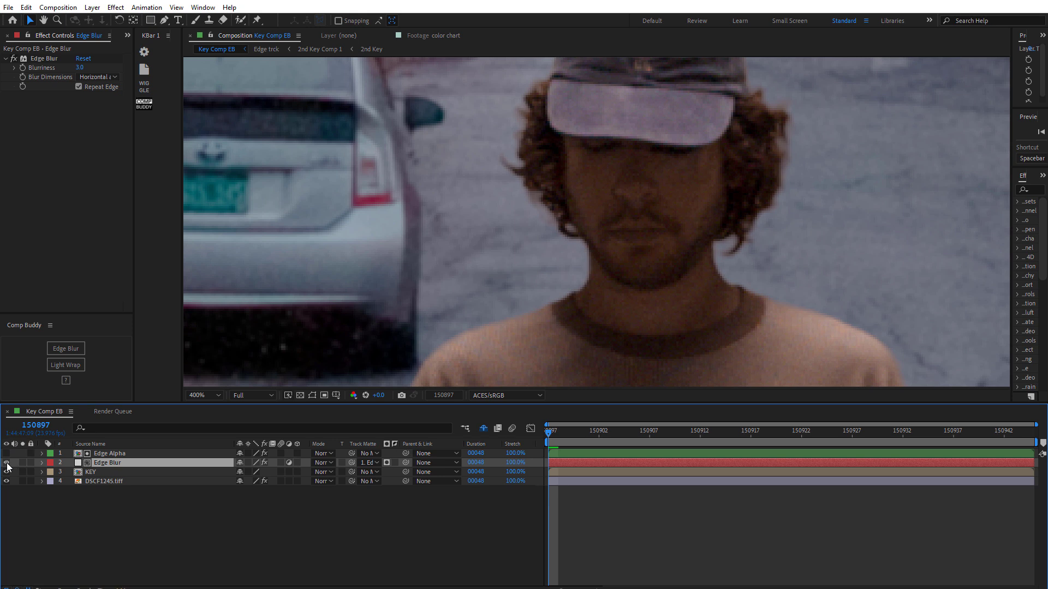
{"action": "left_click", "coordinate": [7, 463]}
{"action": "left_click", "coordinate": [7, 463]}
{"action": "left_click", "coordinate": [6, 463]}
{"action": "left_click", "coordinate": [7, 462]}
{"action": "left_click", "coordinate": [6, 462]}
{"action": "left_click", "coordinate": [6, 463]}
{"action": "left_click", "coordinate": [7, 463]}
{"action": "left_click", "coordinate": [6, 463]}
- Set the Edge Blur layer's Blurriness to 6
{"action": "left_click", "coordinate": [81, 68]}
{"action": "type", "text": "6"}
{"action": "key", "text": "Return"}
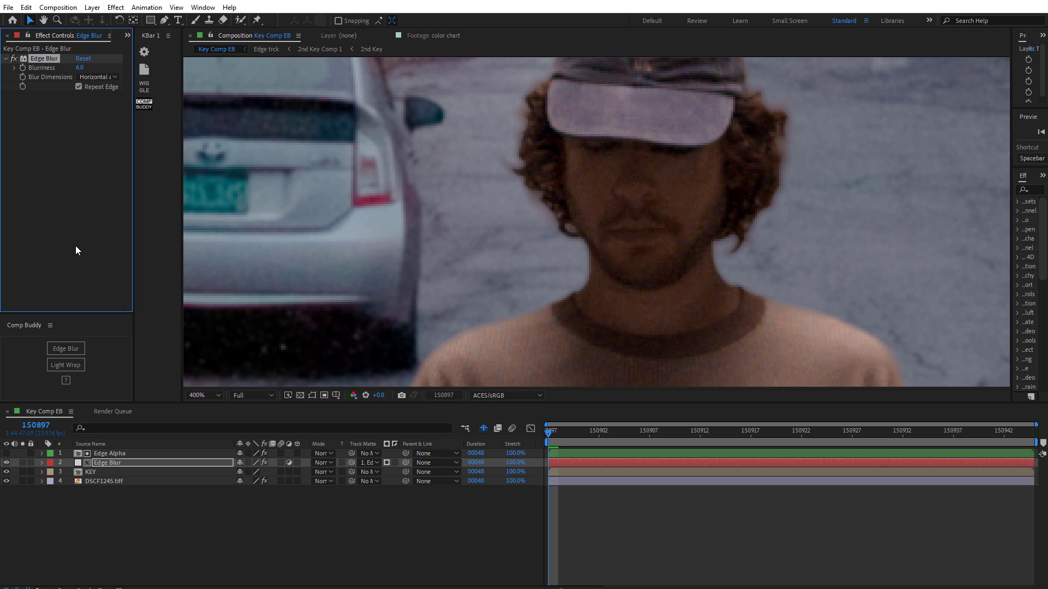
- Set the Edge Alpha layer's Levels Alpha Input White to 0.4
{"action": "left_click", "coordinate": [126, 453]}
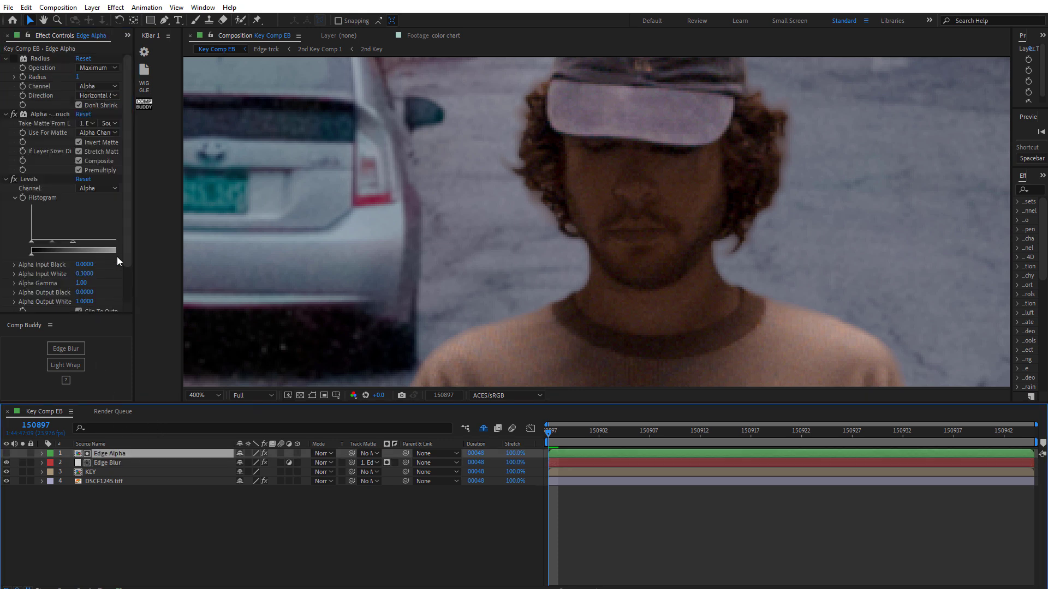
{"action": "left_click_drag", "start_coordinate": [127, 251], "coordinate": [127, 303]}
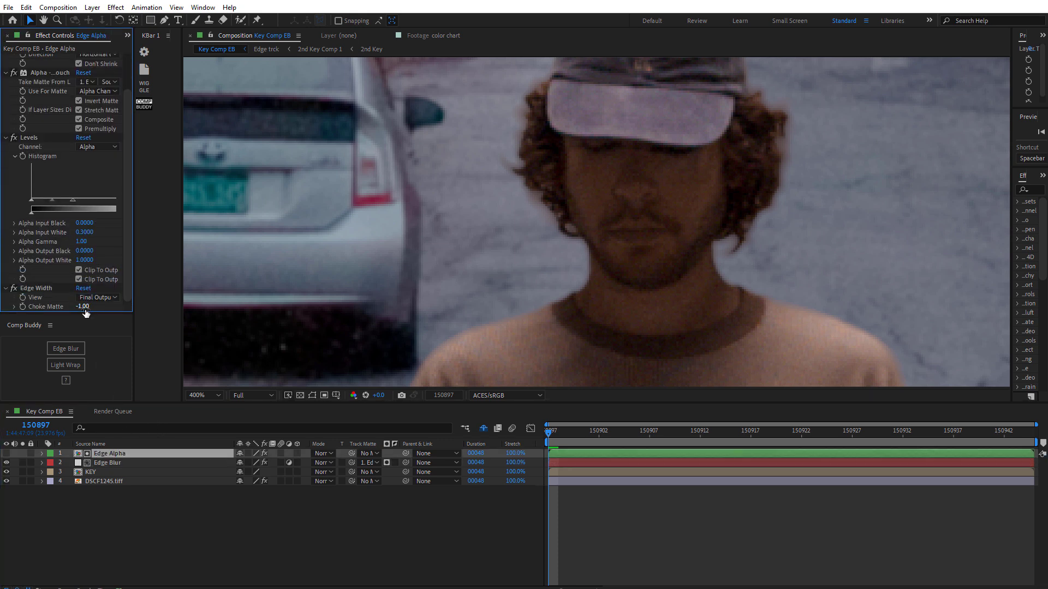
{"action": "left_click", "coordinate": [83, 232]}
{"action": "key", "text": "BackSpace"}
{"action": "type", "text": ".4"}
{"action": "key", "text": "Return"}
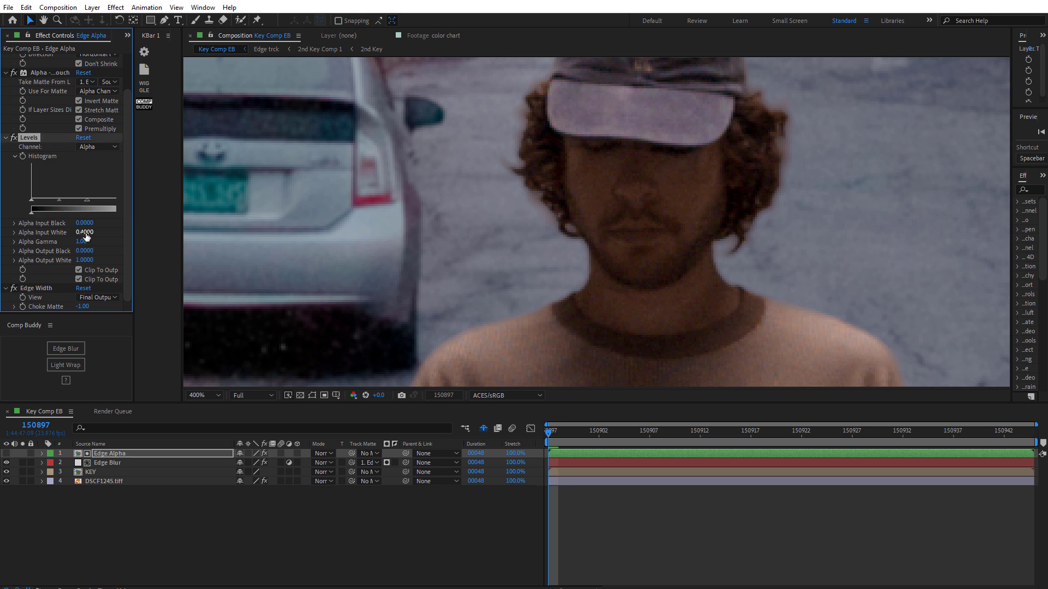
- Set the Edge Blur layer's Blurriness to 4
{"action": "left_click", "coordinate": [109, 462]}
{"action": "left_click", "coordinate": [80, 68]}
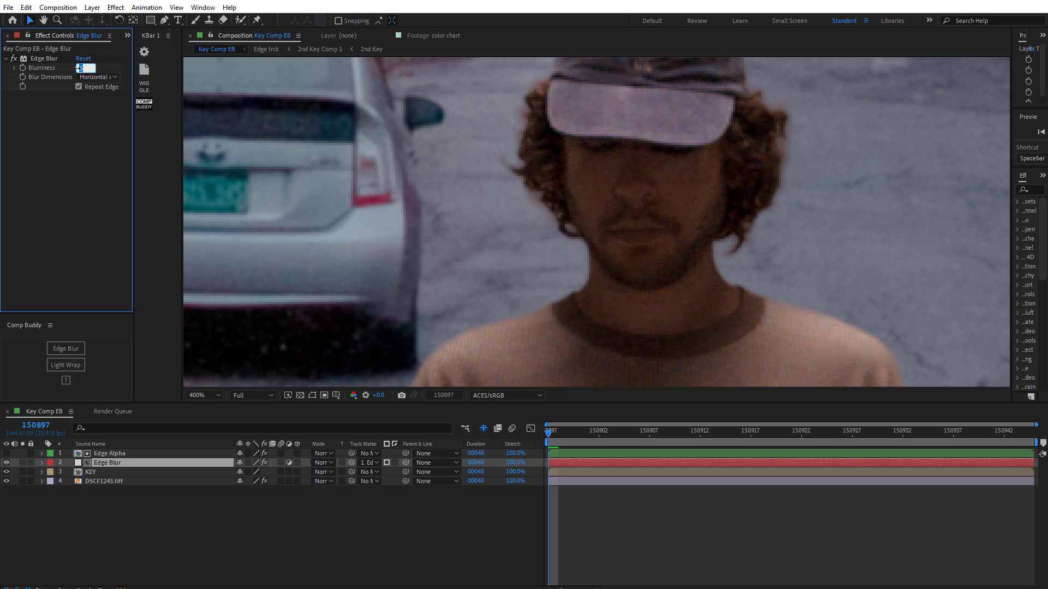
{"action": "type", "text": "4"}
{"action": "key", "text": "Return"}
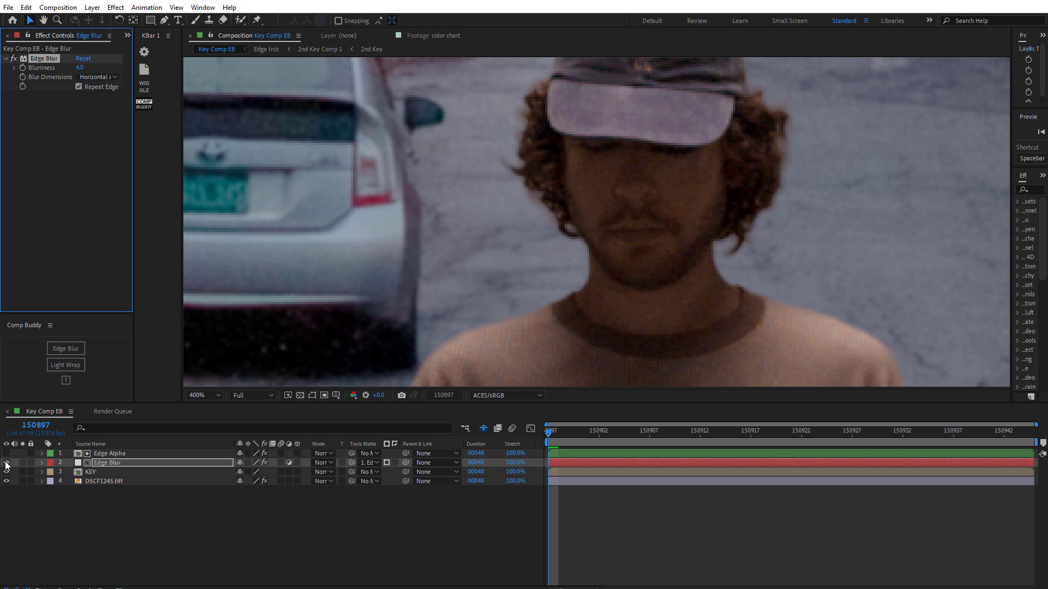
- Toggle the Edge Blur layer and examine the subject's edges at full view and at 400%
{"action": "left_click", "coordinate": [7, 463]}
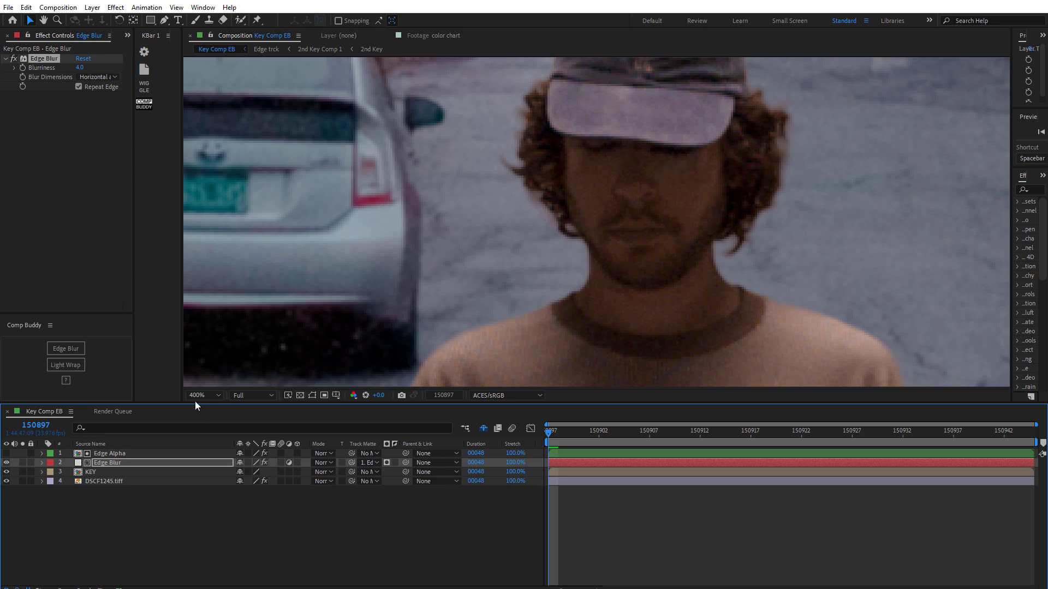
{"action": "key", "text": "slash"}
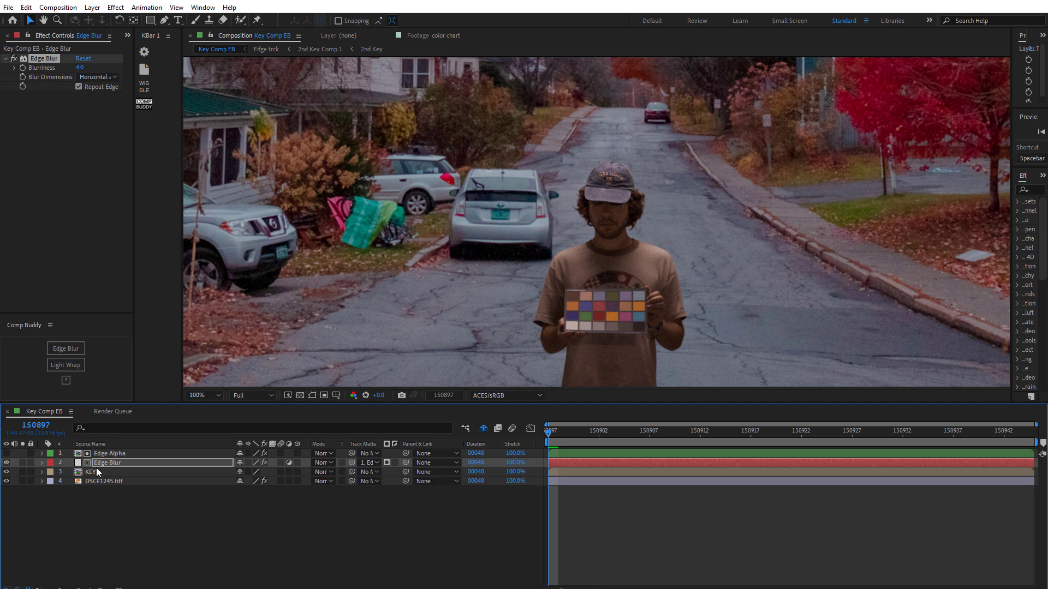
{"action": "left_click", "coordinate": [7, 463]}
{"action": "left_click", "coordinate": [7, 462]}
{"action": "left_click", "coordinate": [6, 463]}
{"action": "scroll", "coordinate": [621, 195], "scroll_direction": "up", "scroll_amount": 2}
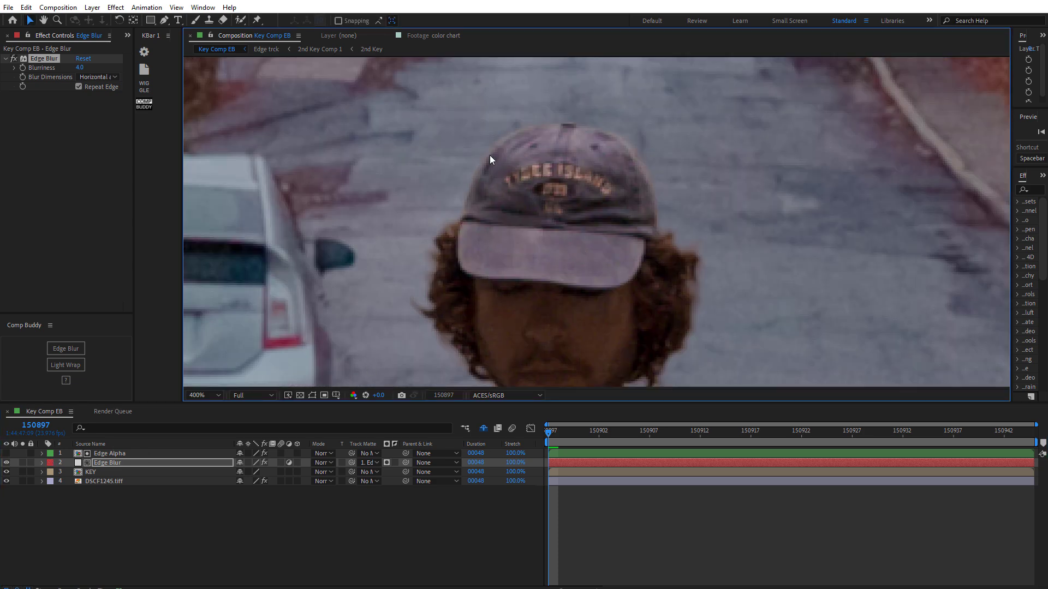
{"action": "key", "text": "comma"}
{"action": "key", "text": "period"}
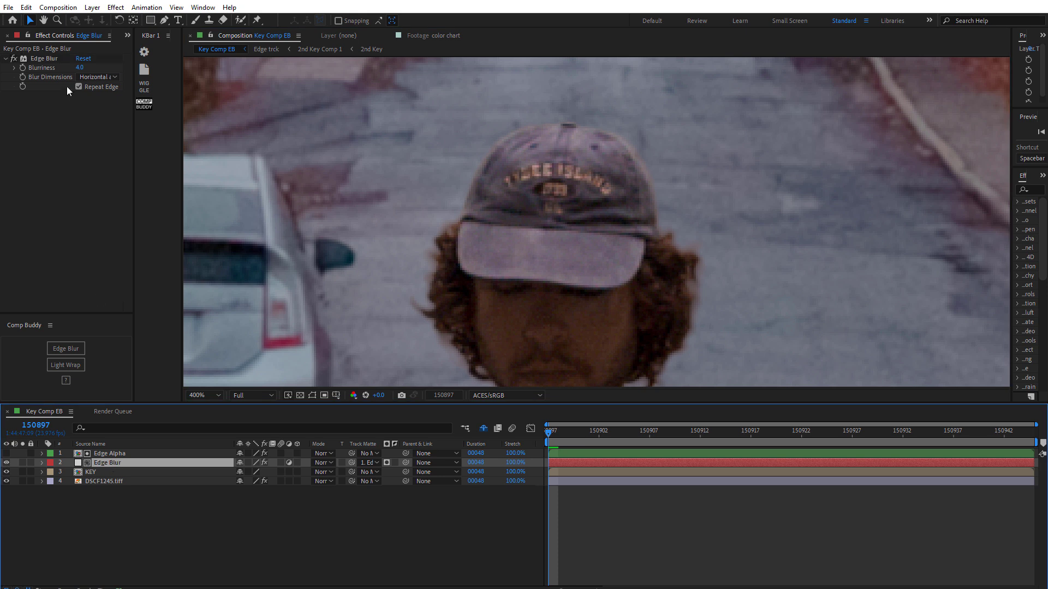
- Set the Edge Blur layer's Blurriness to 3 and toggle the layer to compare
{"action": "left_click", "coordinate": [83, 67]}
{"action": "type", "text": "3"}
{"action": "key", "text": "Return"}
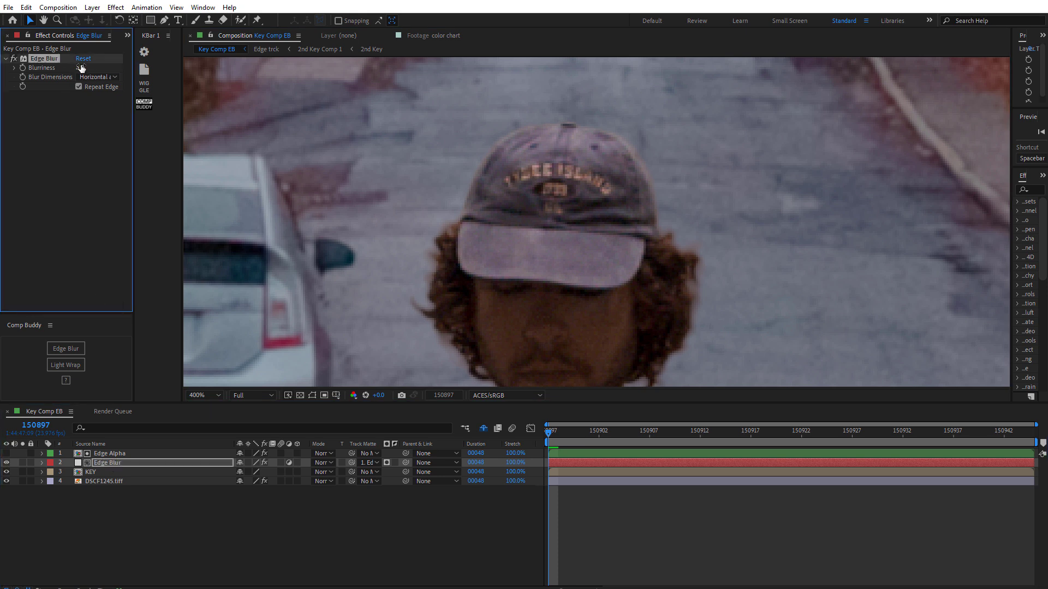
{"action": "left_click", "coordinate": [10, 466]}
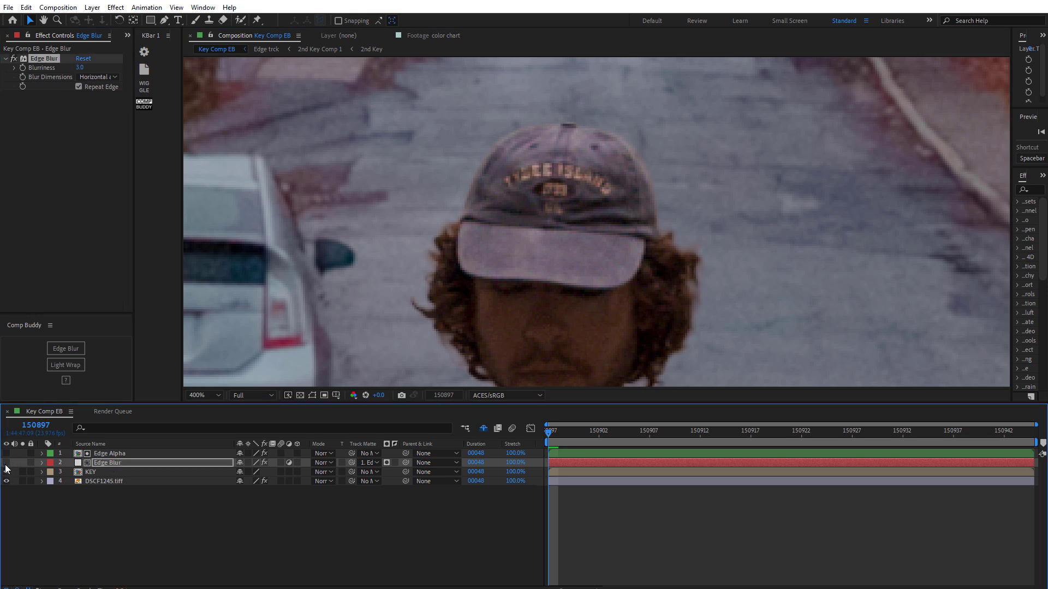
- Set the Edge Alpha layer's Choke Matte to -0.5
{"action": "left_click", "coordinate": [113, 454]}
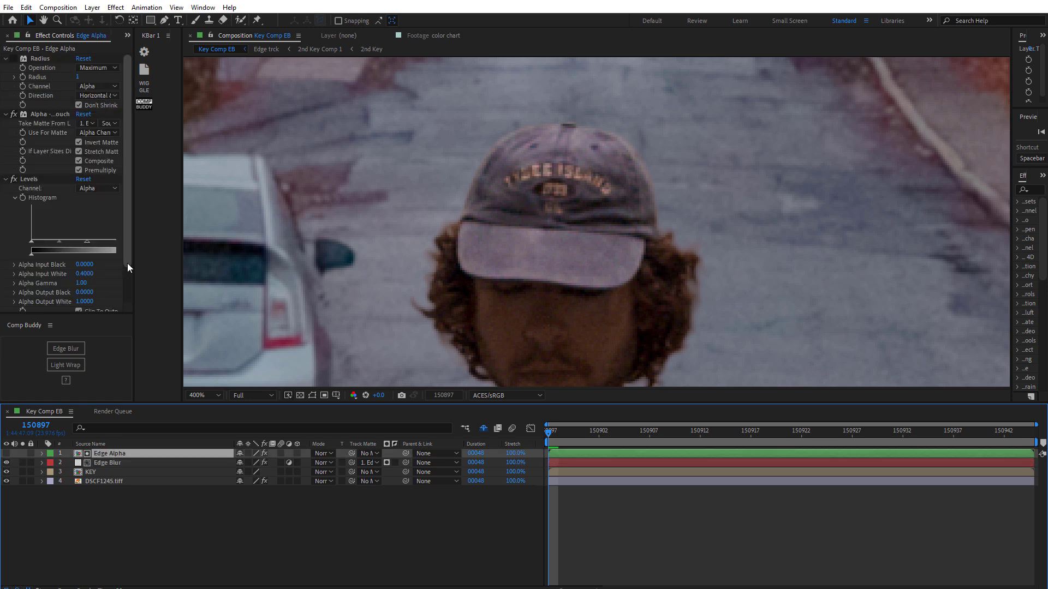
{"action": "scroll", "coordinate": [109, 292], "scroll_direction": "down", "scroll_amount": 2}
{"action": "left_click", "coordinate": [83, 308]}
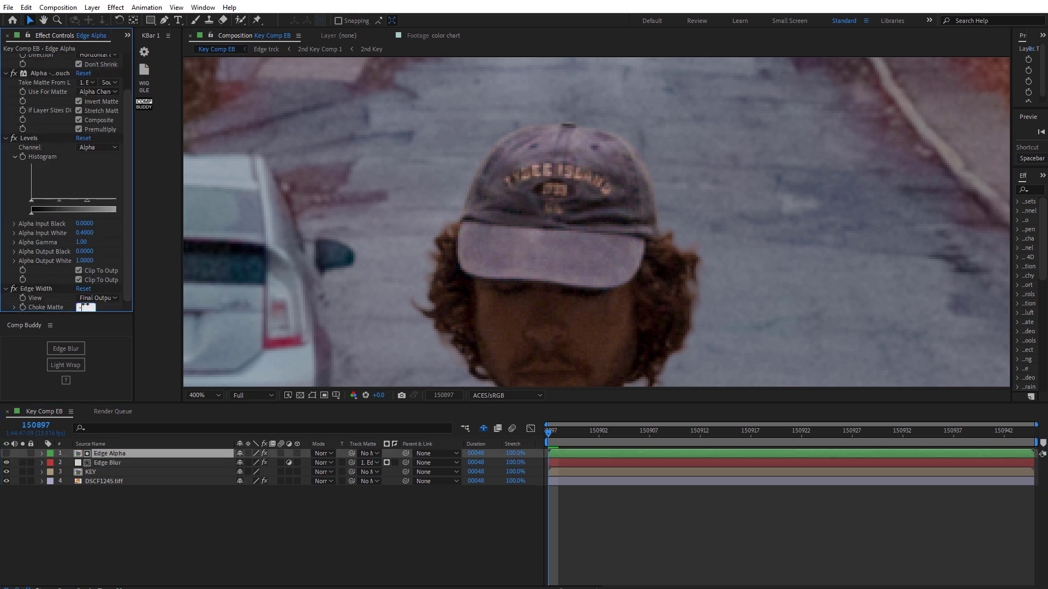
{"action": "key", "text": "Return"}
- Review the Edge Blur and Edge Alpha layers' current settings and the hairline edges
{"action": "left_click", "coordinate": [99, 463]}
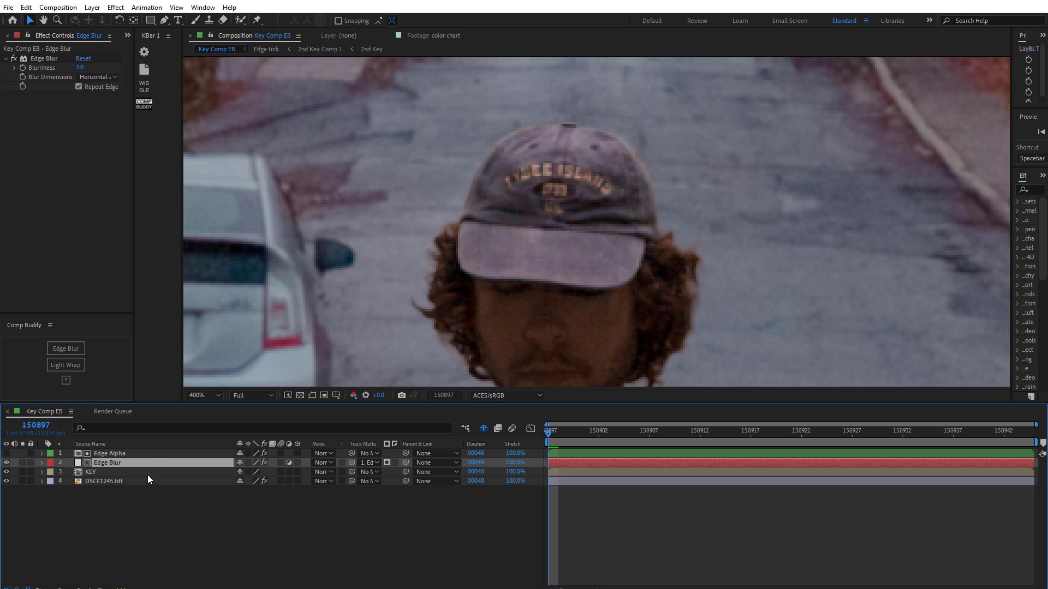
{"action": "left_click", "coordinate": [120, 453]}
{"action": "left_click", "coordinate": [131, 267]}
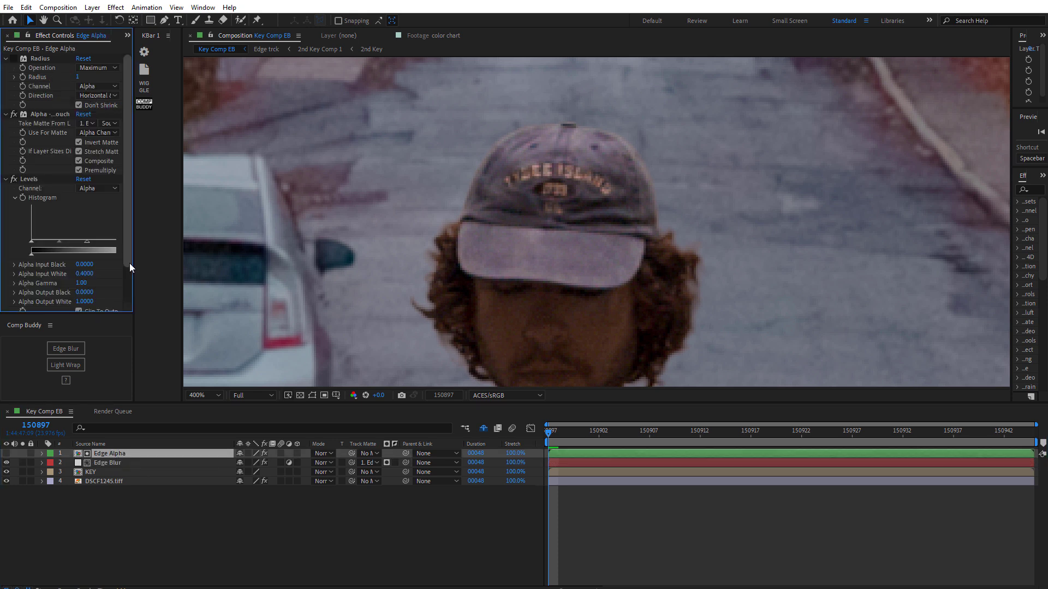
{"action": "scroll", "coordinate": [131, 268], "scroll_direction": "down", "scroll_amount": 2}
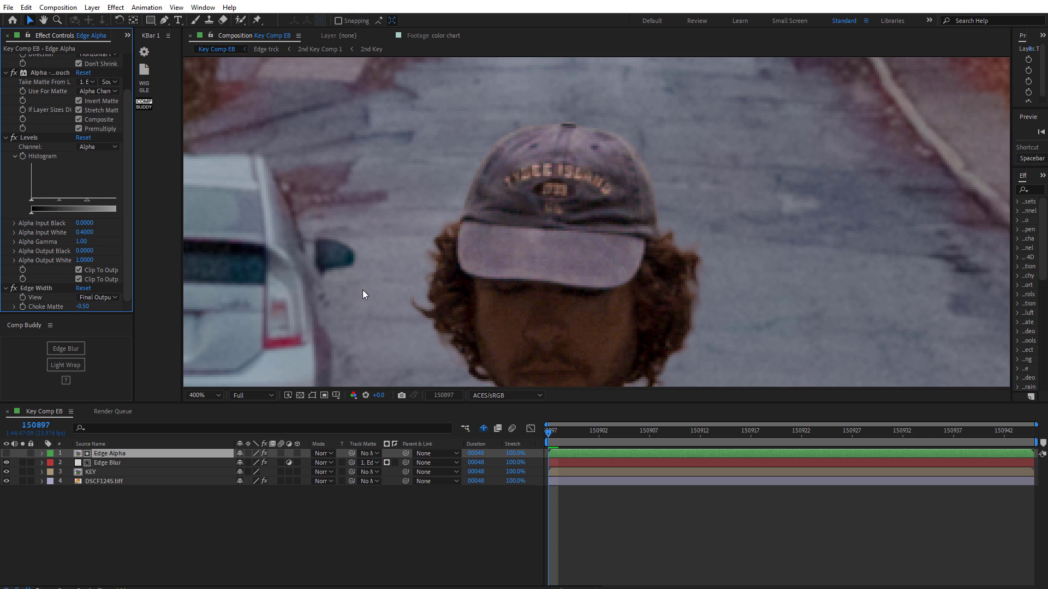
{"action": "key", "text": "h"}
{"action": "left_click_drag", "start_coordinate": [589, 179], "coordinate": [582, 94]}
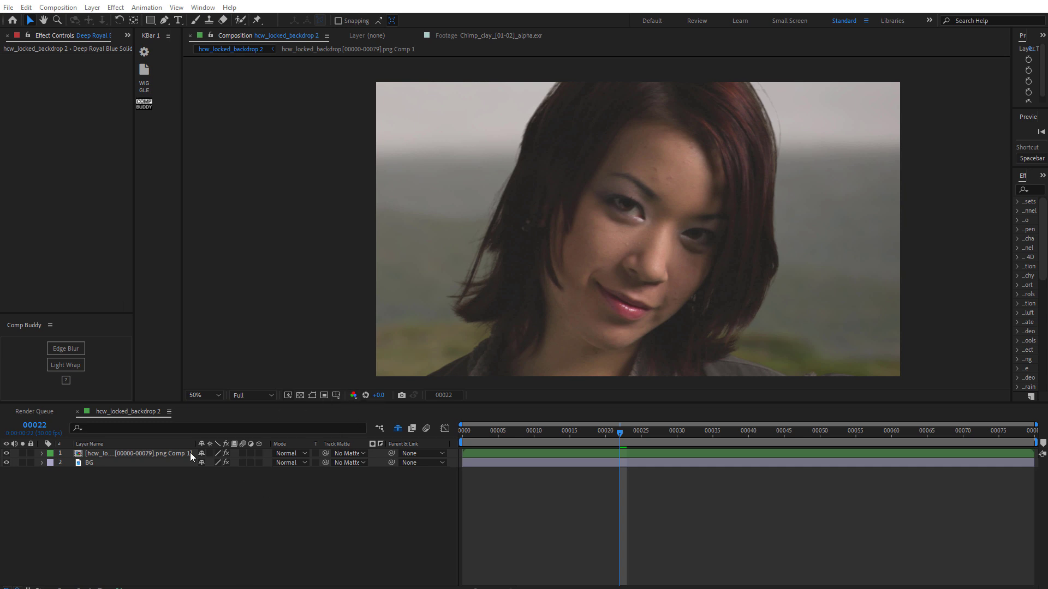
- Apply Comp Buddy's Edge Blur to the footage layer in the hcw_locked_backdrop 2 composition and toggle it to compare
{"action": "left_click", "coordinate": [133, 455]}
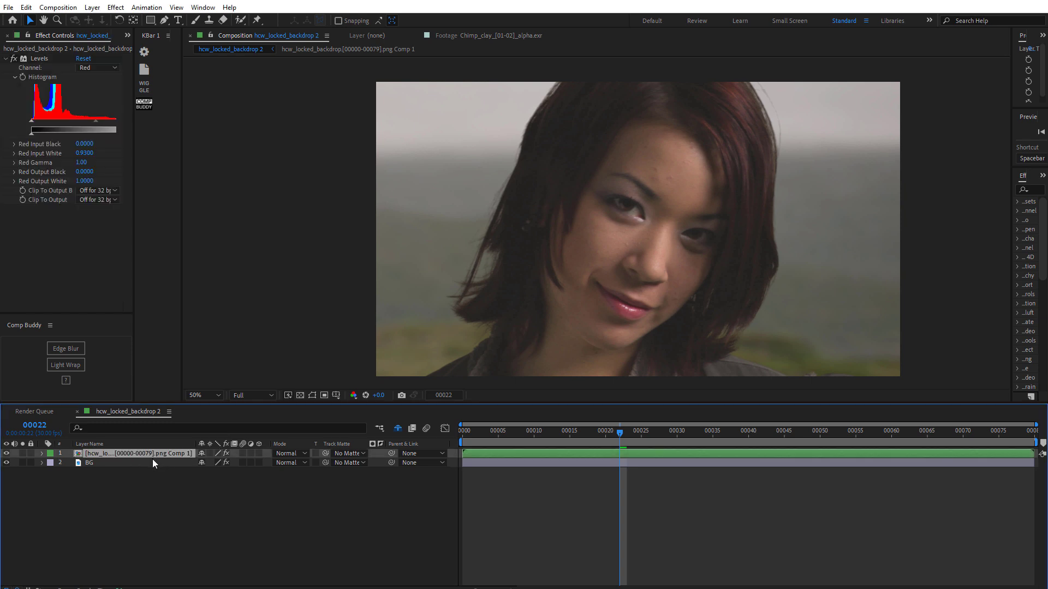
{"action": "left_click", "coordinate": [152, 460]}
{"action": "left_click", "coordinate": [153, 451]}
{"action": "left_click_drag", "start_coordinate": [630, 178], "coordinate": [568, 223]}
{"action": "scroll", "coordinate": [568, 223], "scroll_direction": "up", "scroll_amount": 1}
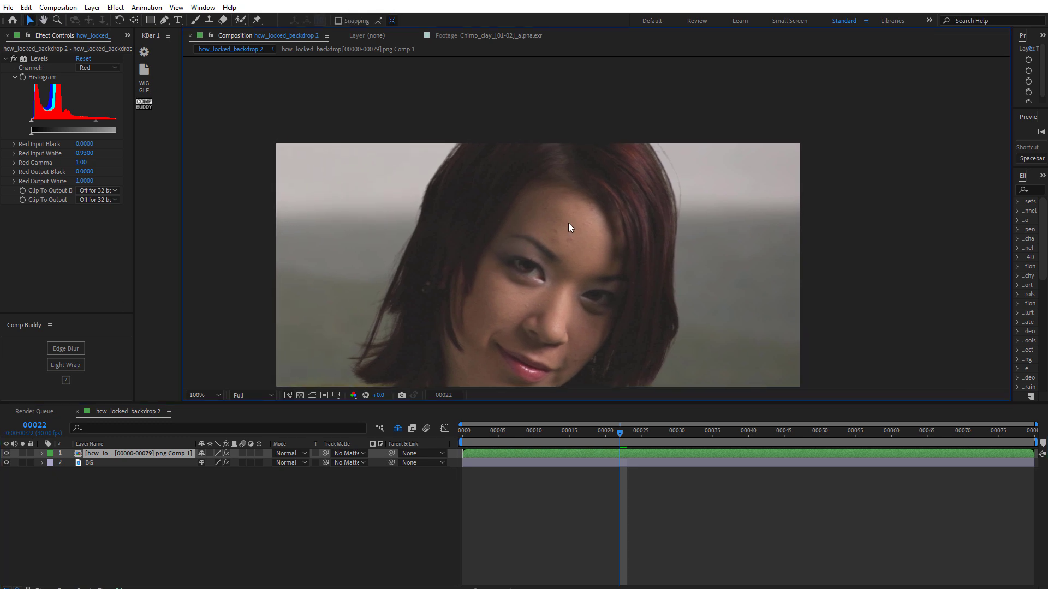
{"action": "left_click", "coordinate": [72, 350]}
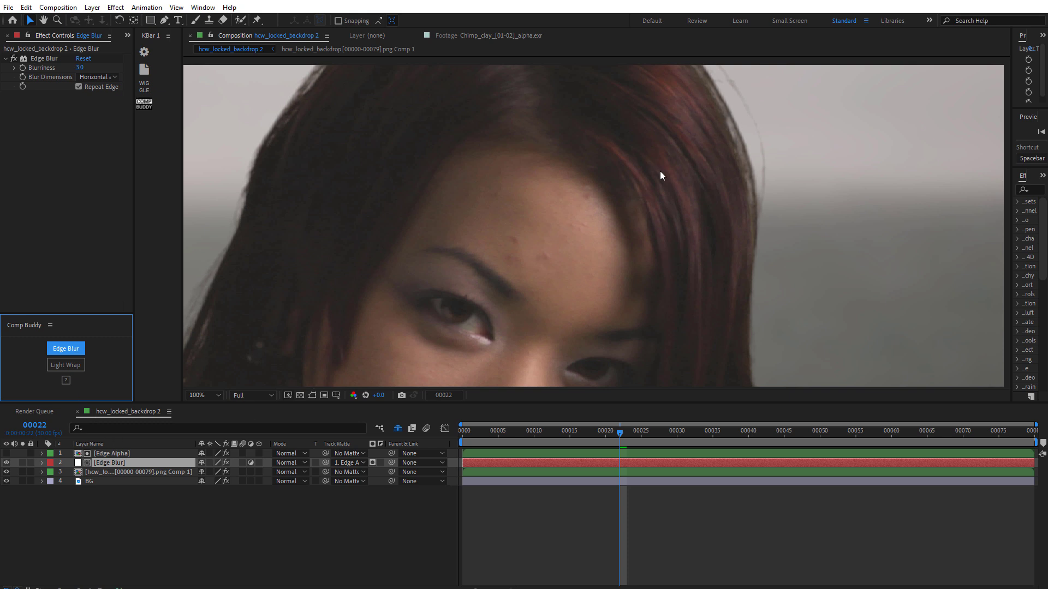
{"action": "left_click", "coordinate": [7, 463]}
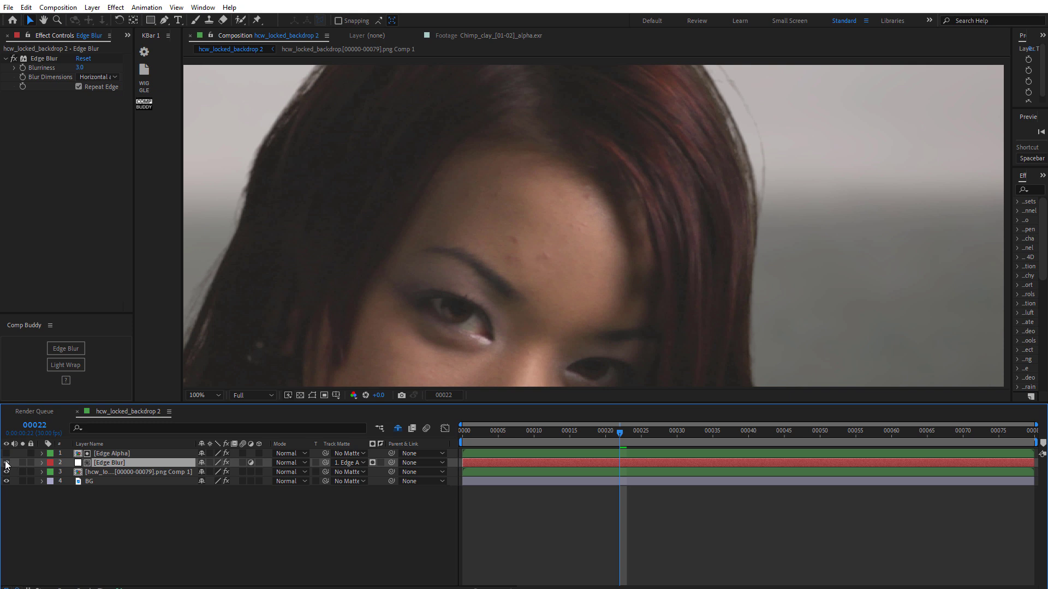
{"action": "left_click", "coordinate": [7, 463]}
- On the new Edge Alpha layer, set Alpha Input White to 0.4 and Choke Matte to -0.5
{"action": "left_click", "coordinate": [111, 453]}
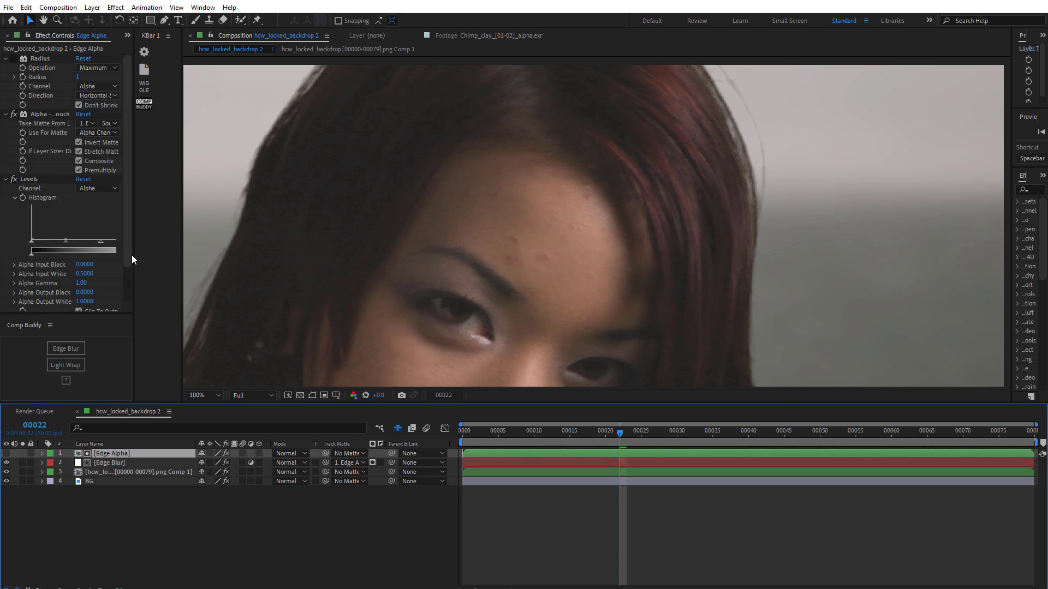
{"action": "scroll", "coordinate": [125, 288], "scroll_direction": "down", "scroll_amount": 2}
{"action": "left_click", "coordinate": [84, 232]}
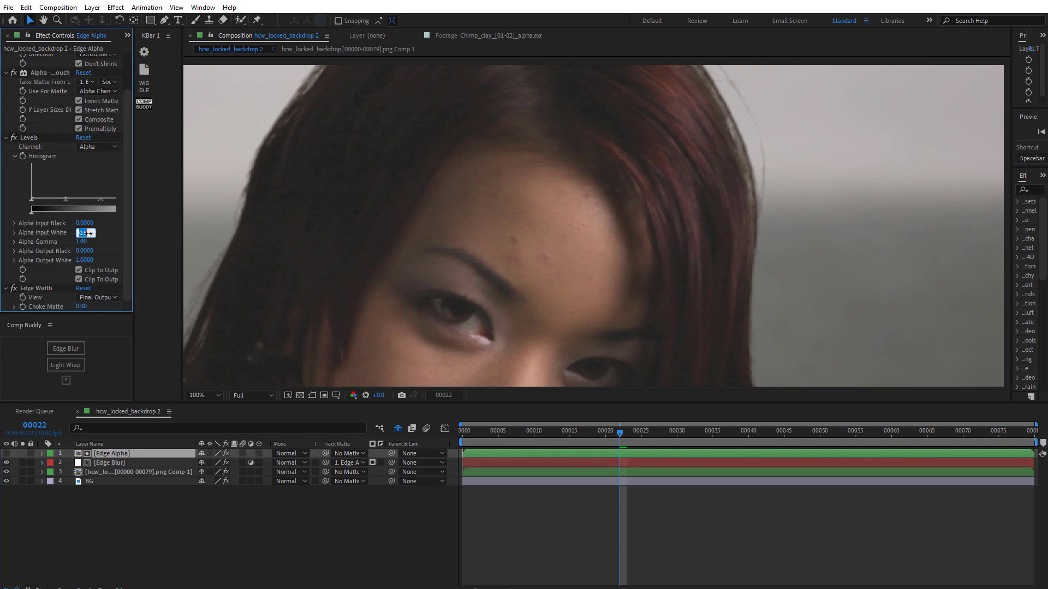
{"action": "type", "text": ".4"}
{"action": "key", "text": "Return"}
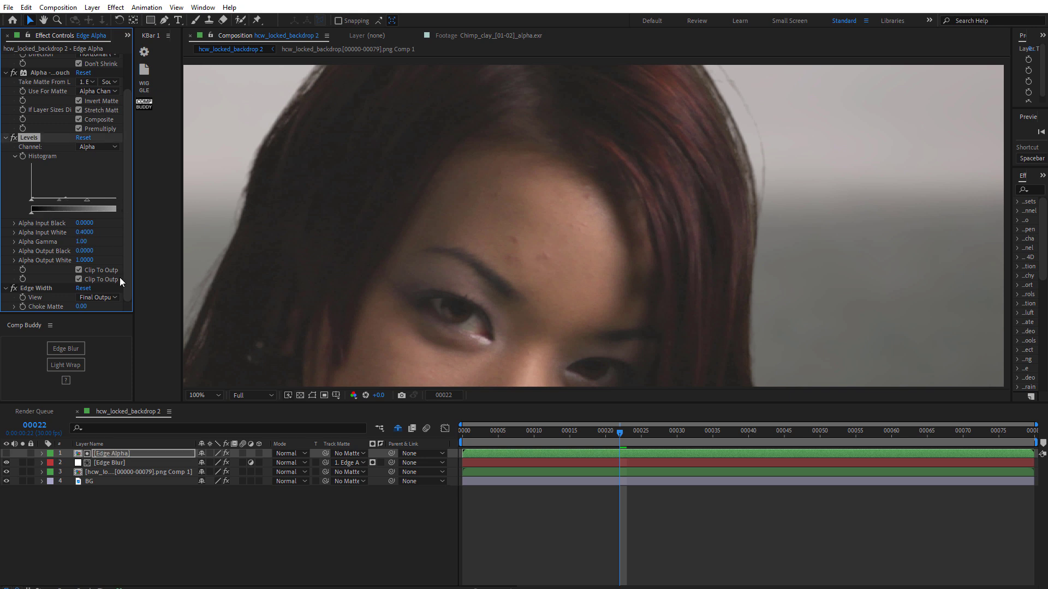
{"action": "left_click", "coordinate": [82, 307]}
{"action": "type", "text": "-.5"}
{"action": "key", "text": "Return"}
- Set the Edge Blur layer's Blurriness to 4.5
{"action": "left_click", "coordinate": [123, 463]}
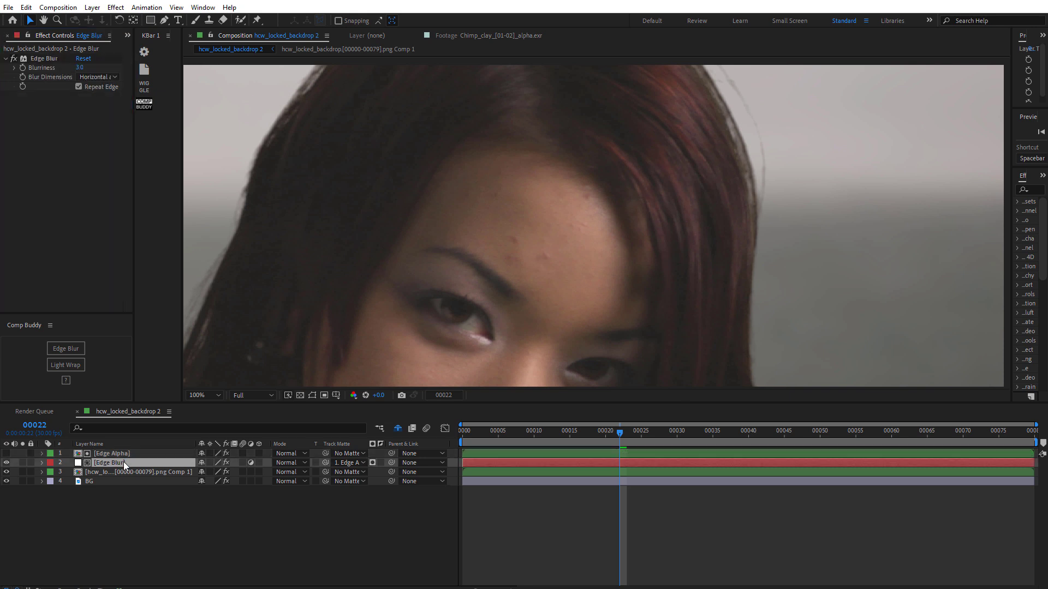
{"action": "left_click", "coordinate": [80, 67]}
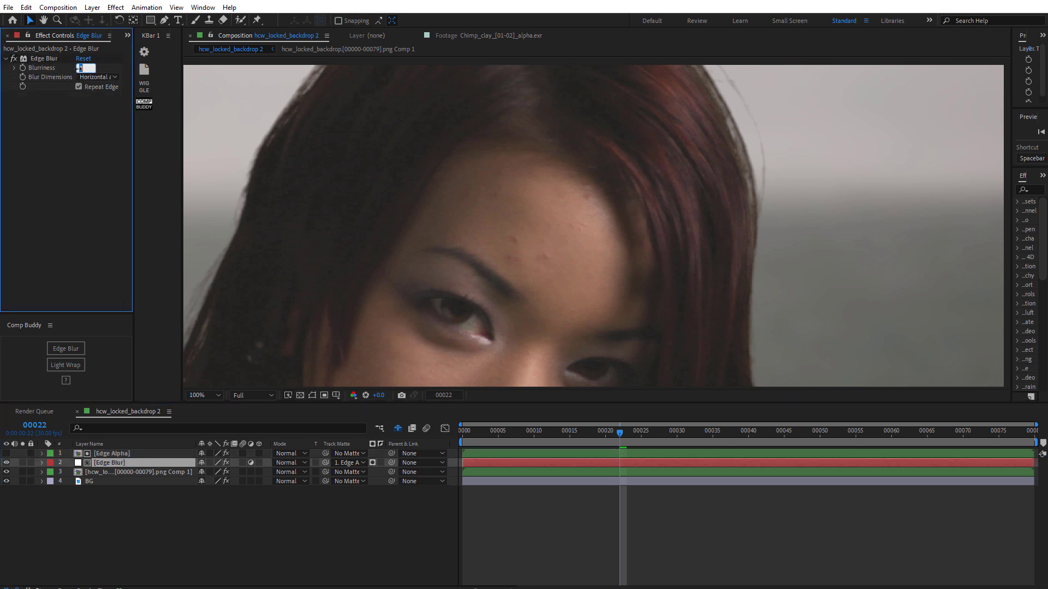
{"action": "type", "text": "4.5"}
{"action": "key", "text": "Return"}
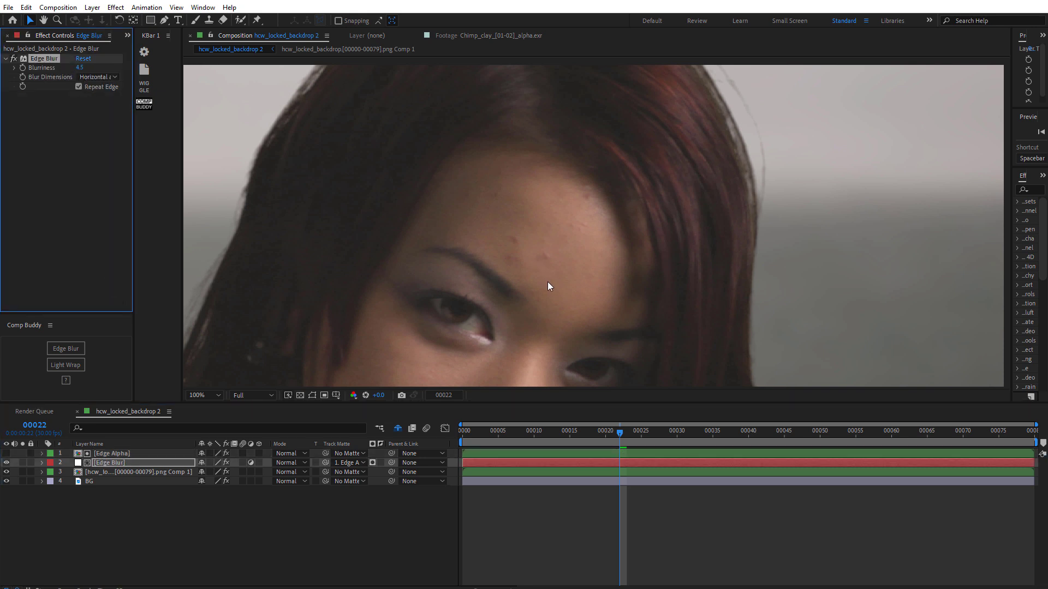
- Toggle the Edge Blur layer's visibility to compare the blurred hair edges up close
{"action": "left_click", "coordinate": [6, 463]}
{"action": "left_click", "coordinate": [6, 463]}
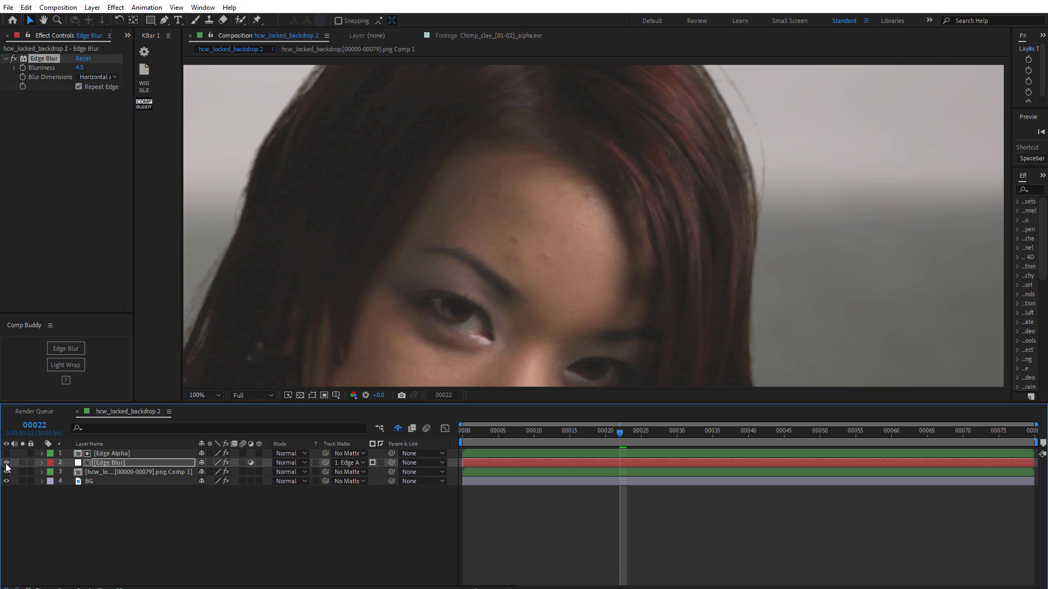
{"action": "left_click_drag", "start_coordinate": [417, 289], "coordinate": [835, 88]}
{"action": "left_click_drag", "start_coordinate": [677, 263], "coordinate": [669, 138]}
{"action": "scroll", "coordinate": [603, 276], "scroll_direction": "up", "scroll_amount": 1}
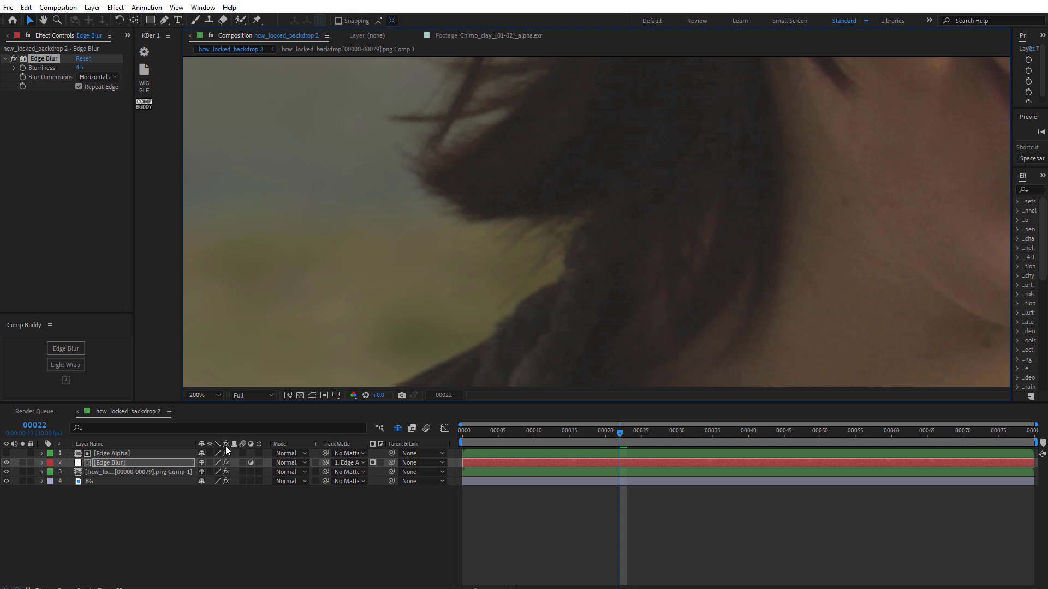
{"action": "left_click", "coordinate": [6, 463]}
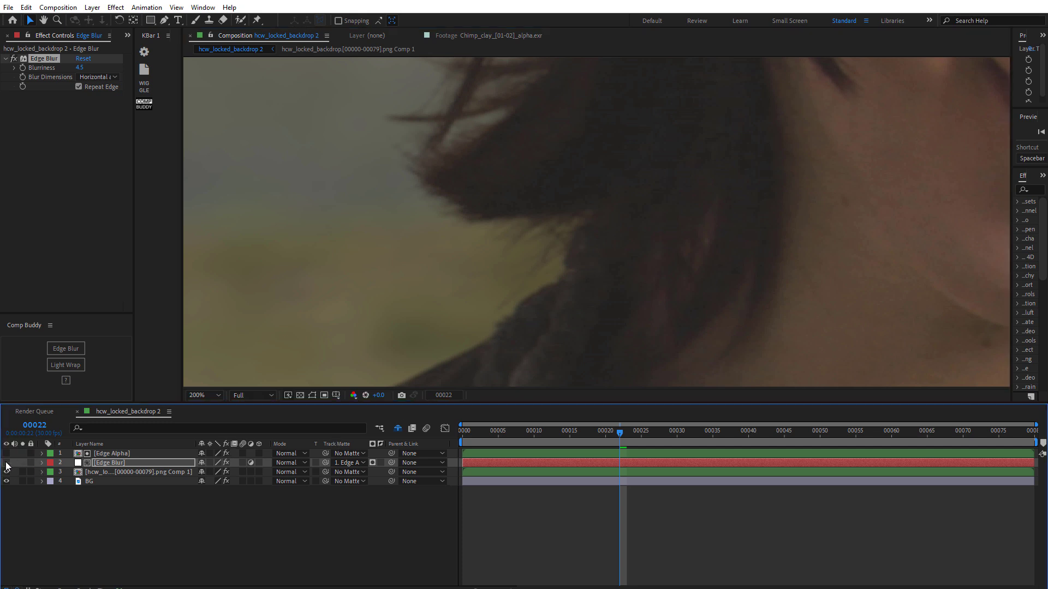
{"action": "left_click", "coordinate": [6, 463]}
{"action": "left_click", "coordinate": [6, 463]}
{"action": "left_click", "coordinate": [6, 463]}
{"action": "left_click", "coordinate": [6, 463]}
{"action": "left_click", "coordinate": [6, 463]}
- Set the Edge Blur layer's Blurriness to 6
{"action": "left_click", "coordinate": [79, 68]}
{"action": "type", "text": "6"}
{"action": "key", "text": "Return"}
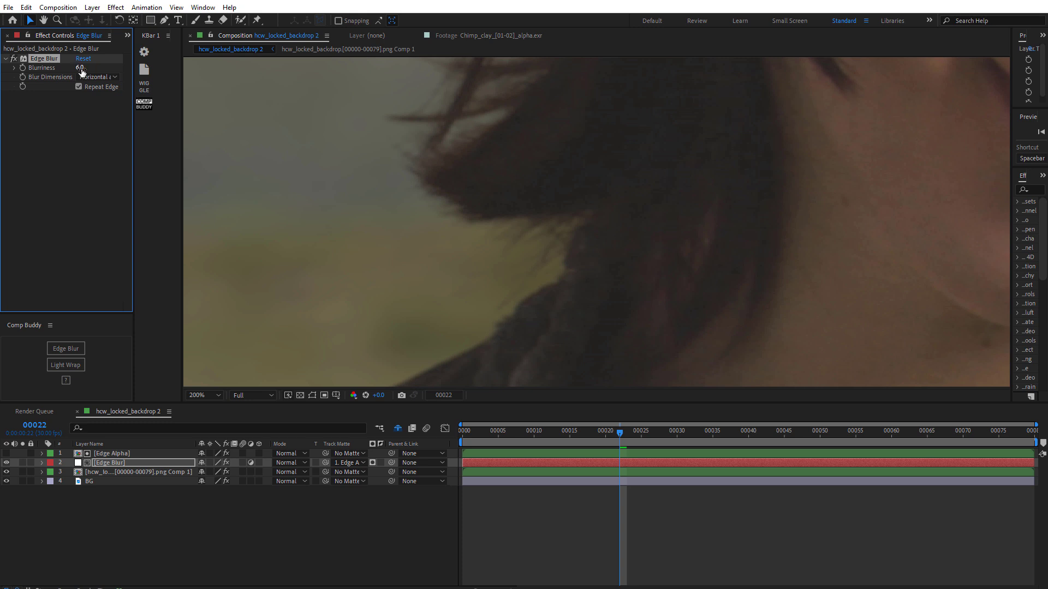
{"action": "left_click", "coordinate": [6, 463]}
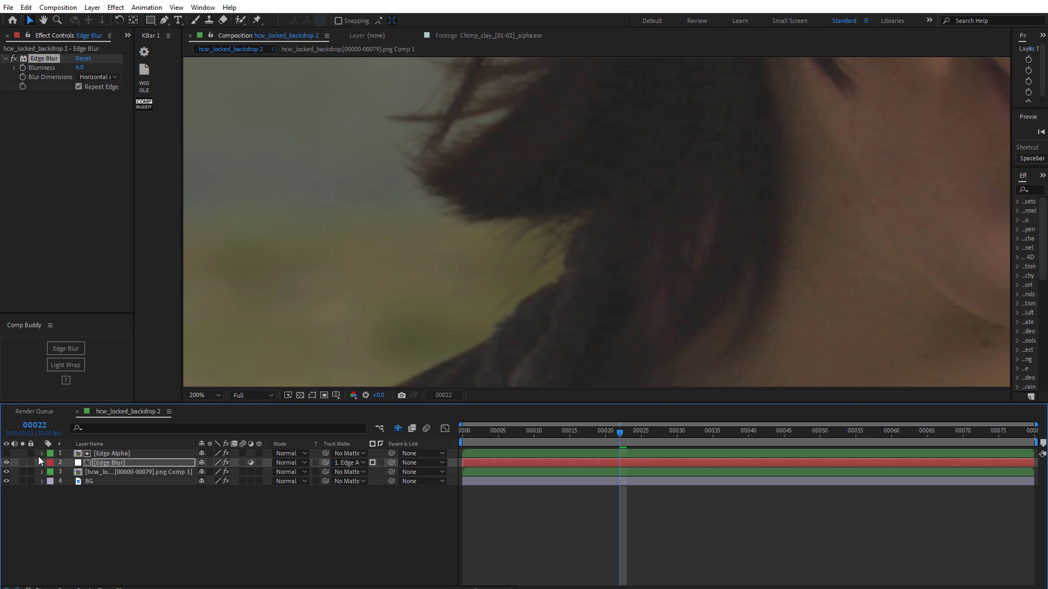
- Open the keyed footage precomp to inspect its Keylight and Levels effects, then return to hcw_locked_backdrop 2
{"action": "scroll", "coordinate": [551, 222], "scroll_direction": "down", "scroll_amount": 1}
{"action": "scroll", "coordinate": [541, 284], "scroll_direction": "down", "scroll_amount": 2}
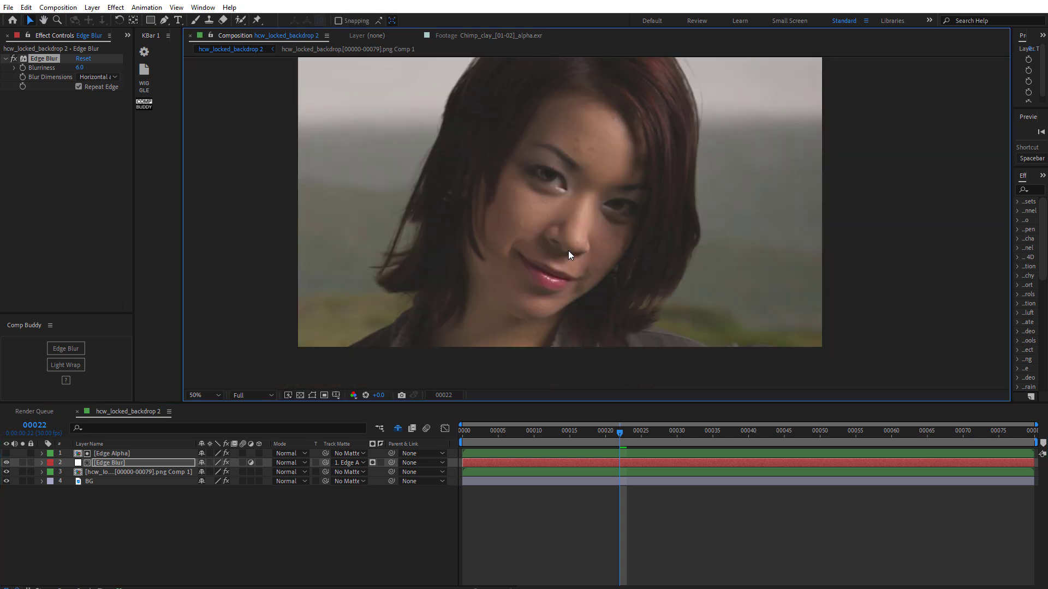
{"action": "left_click_drag", "start_coordinate": [585, 289], "coordinate": [579, 261]}
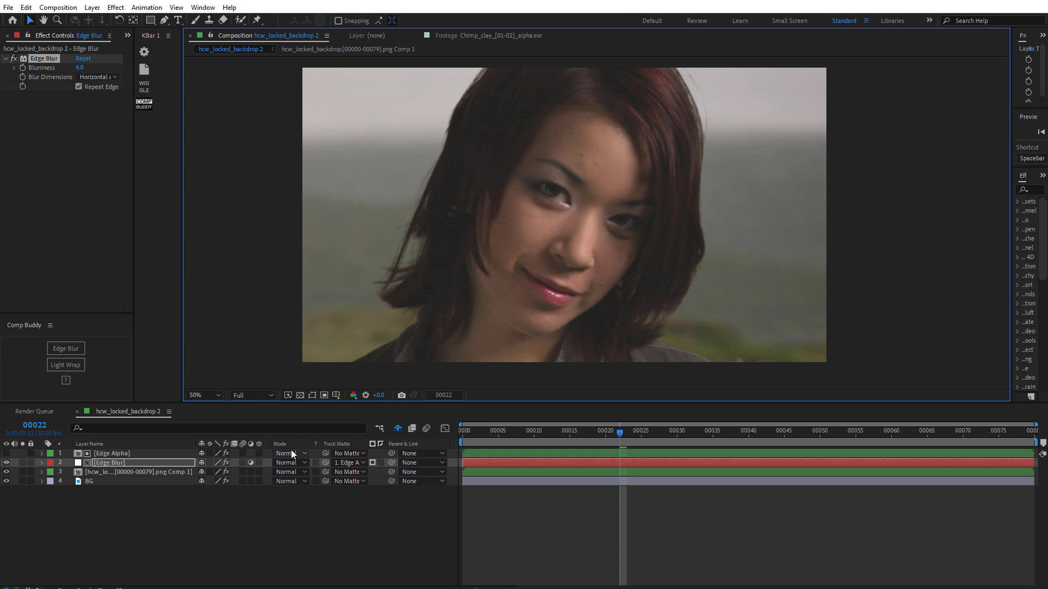
{"action": "left_click", "coordinate": [137, 467]}
{"action": "left_click", "coordinate": [135, 473]}
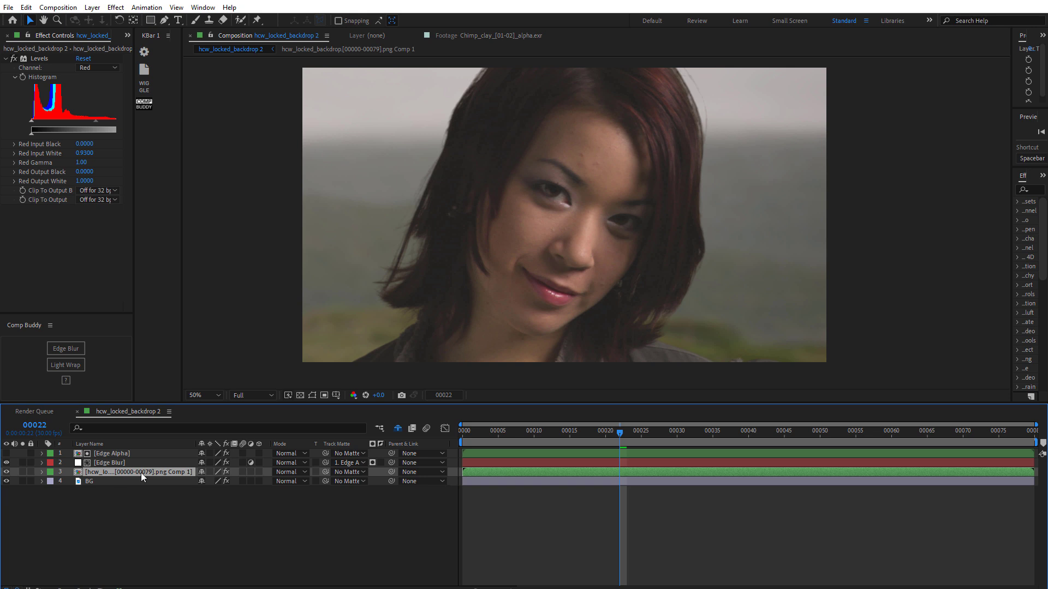
{"action": "double_click", "coordinate": [107, 475]}
{"action": "left_click", "coordinate": [117, 453]}
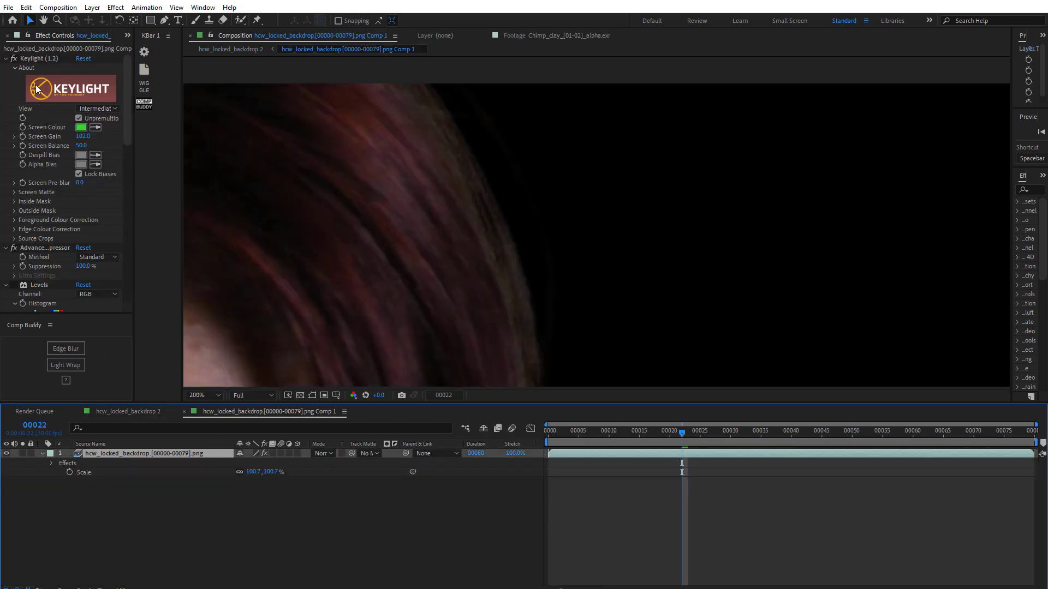
{"action": "left_click", "coordinate": [241, 529]}
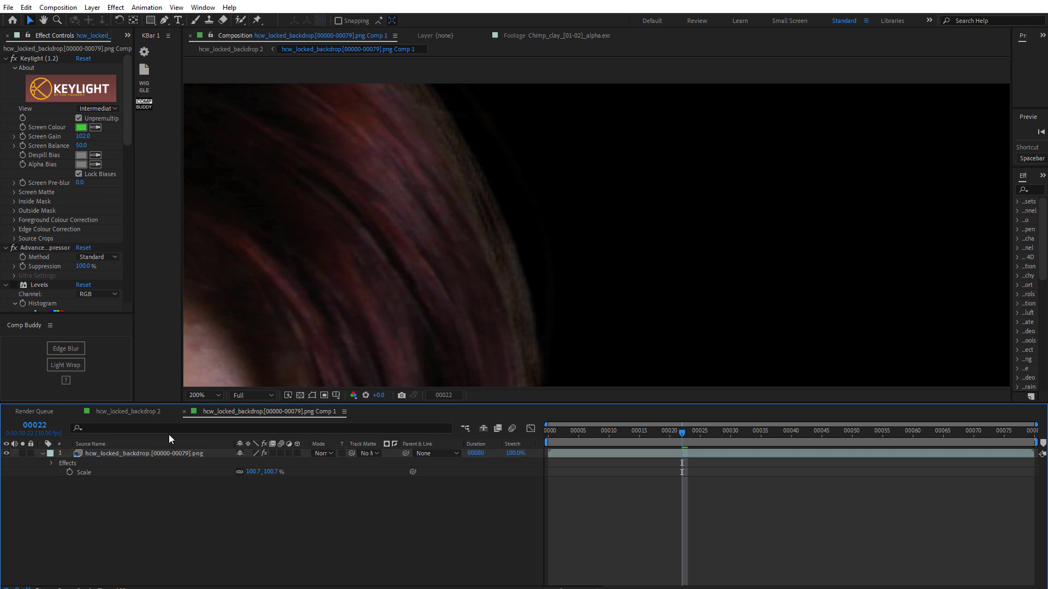
{"action": "left_click", "coordinate": [185, 411]}
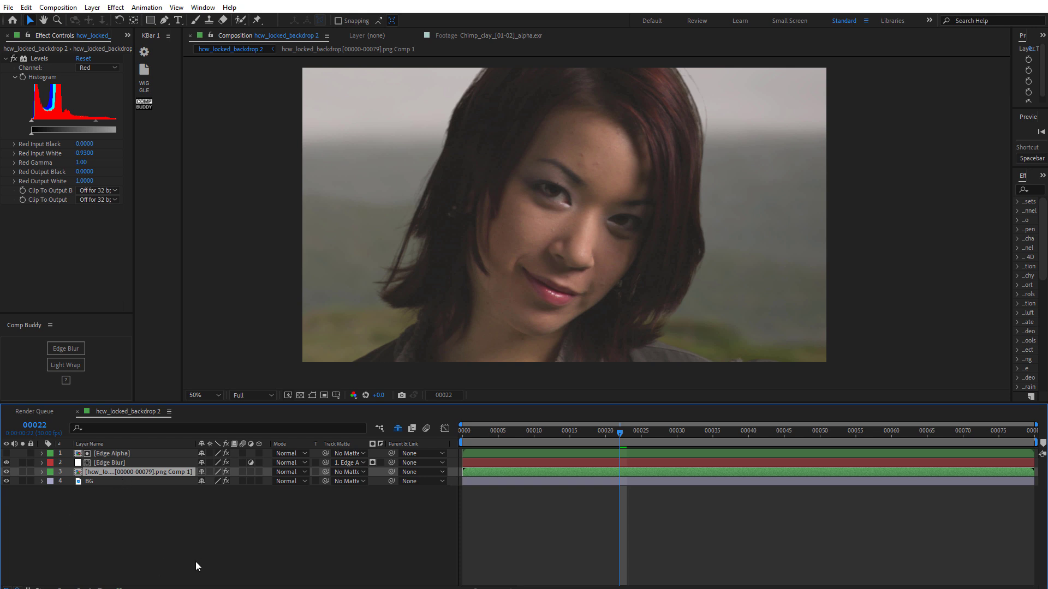
- Select the BG layer and apply Comp Buddy's Light Wrap to the composition
{"action": "left_click", "coordinate": [96, 483]}
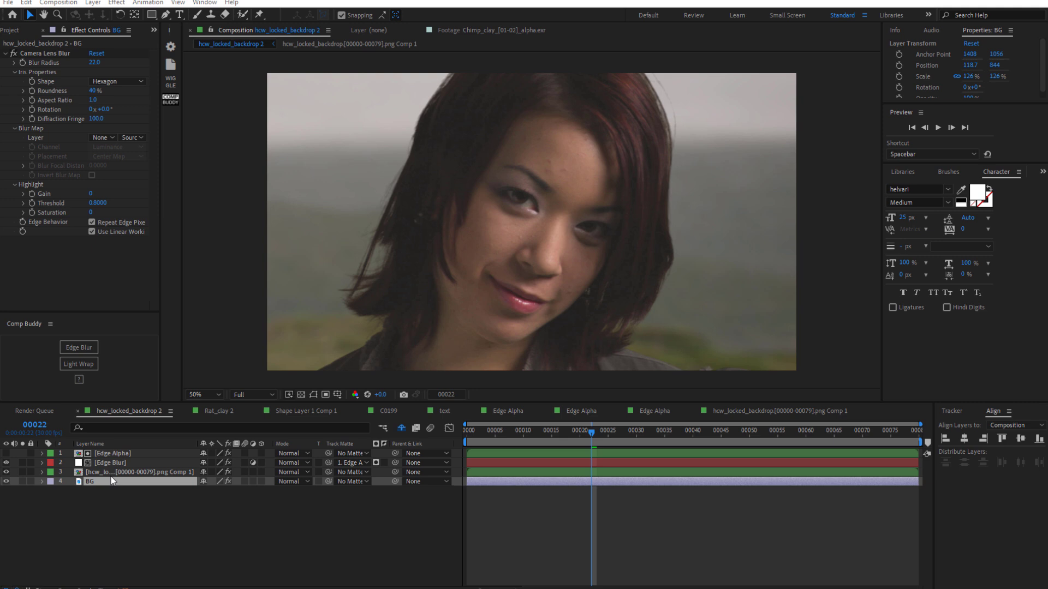
{"action": "left_click", "coordinate": [82, 480]}
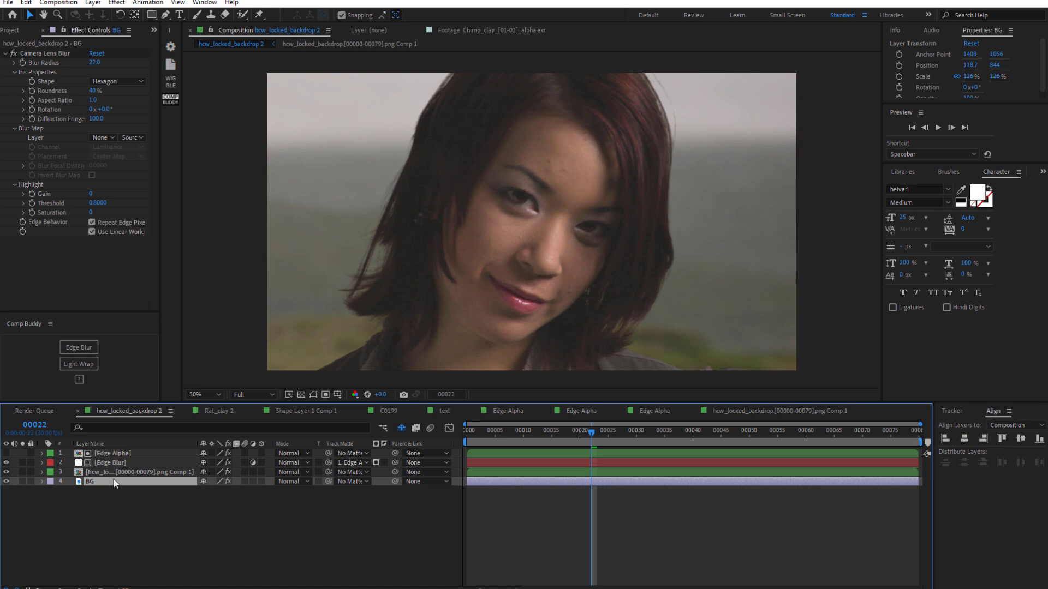
{"action": "left_click", "coordinate": [86, 362]}
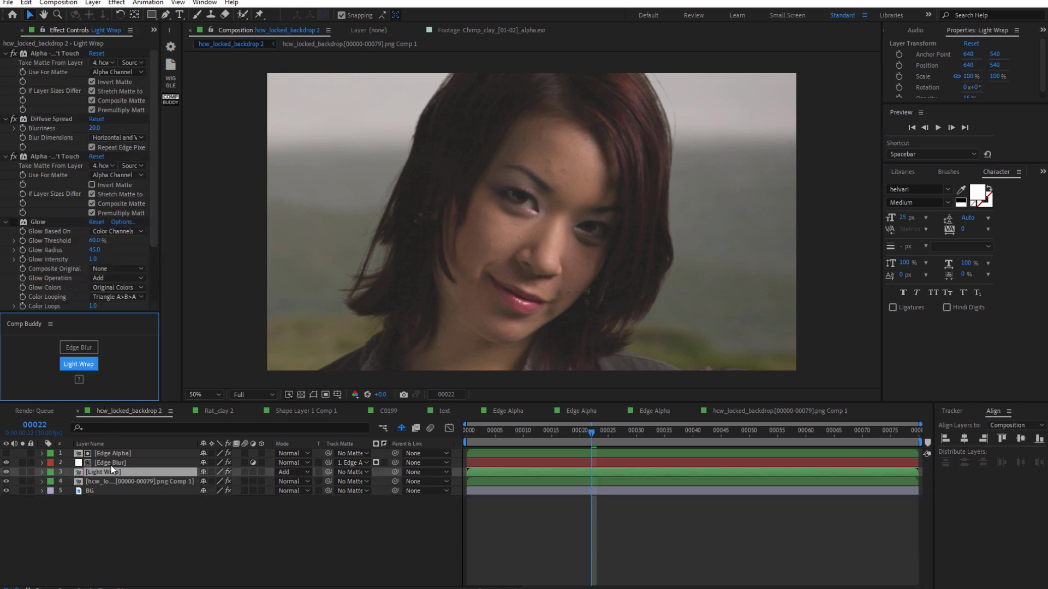
- Toggle the Light Wrap layer's visibility and review its effect settings against the footage
{"action": "left_click", "coordinate": [109, 470]}
{"action": "scroll", "coordinate": [150, 261], "scroll_direction": "down", "scroll_amount": 3}
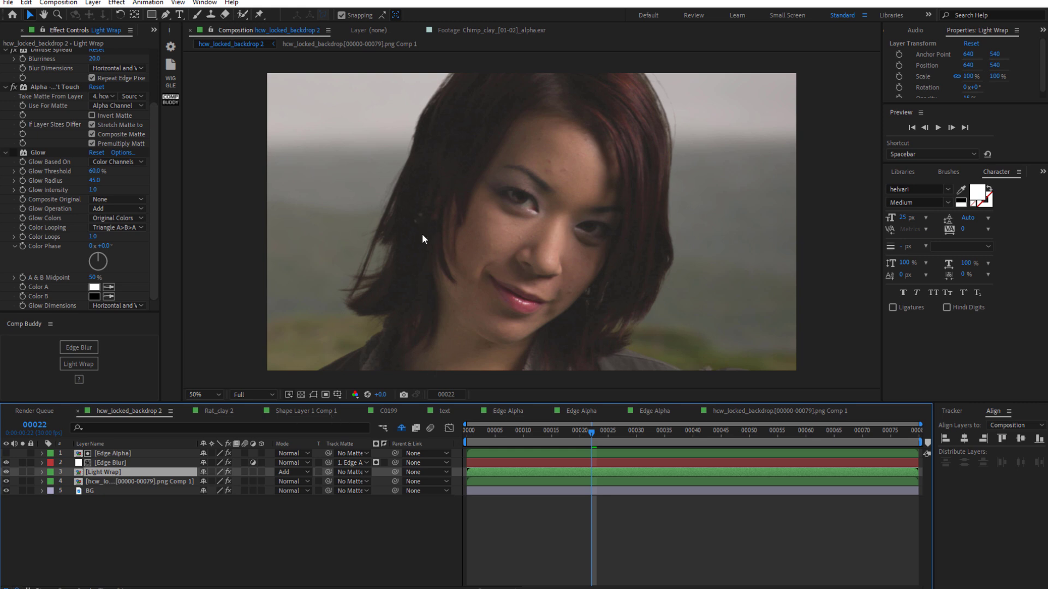
{"action": "scroll", "coordinate": [409, 233], "scroll_direction": "up", "scroll_amount": 2}
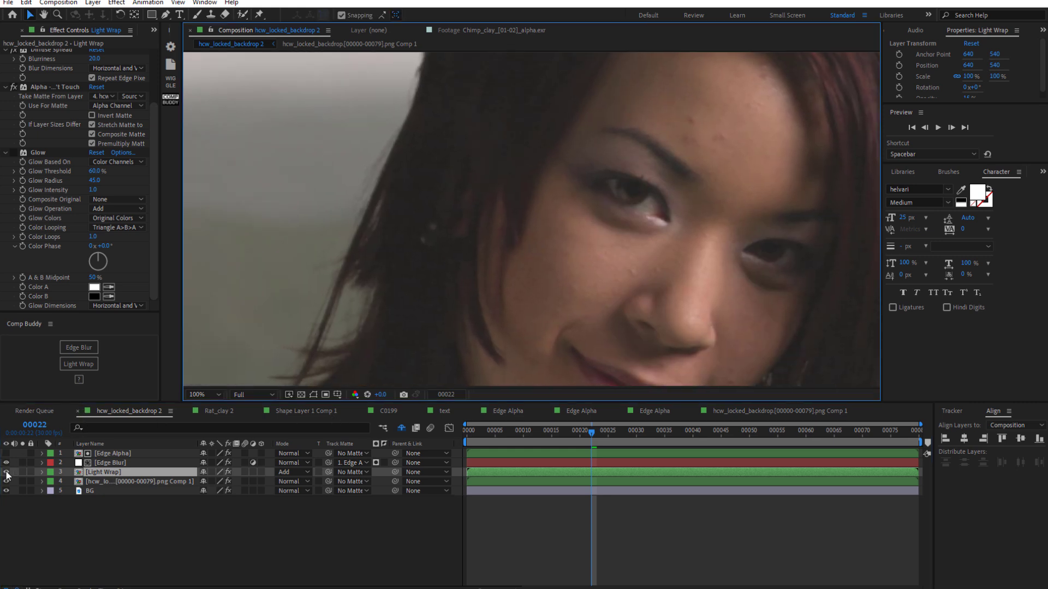
{"action": "left_click", "coordinate": [7, 472]}
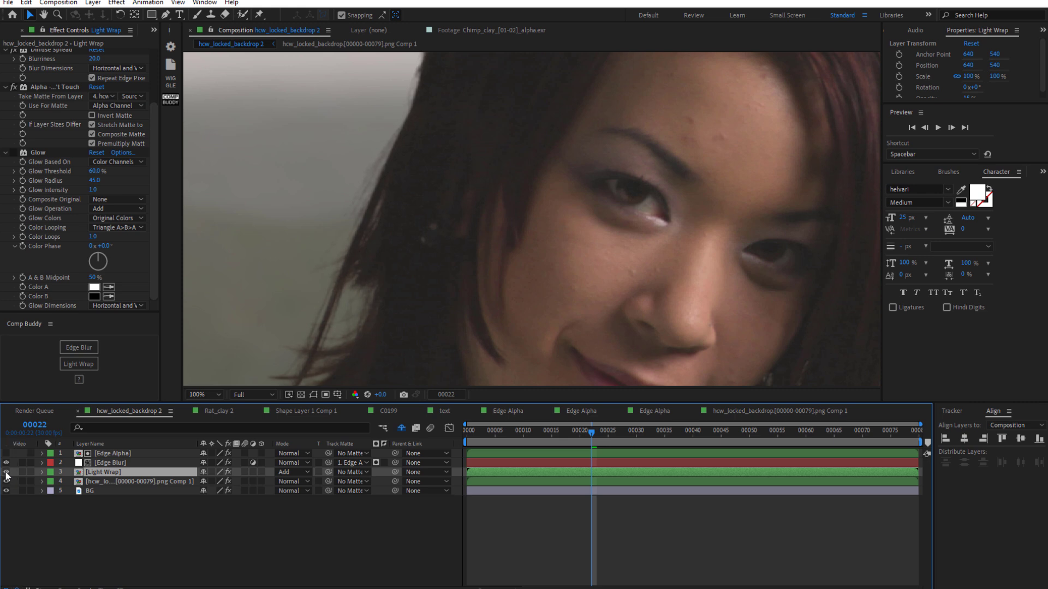
{"action": "scroll", "coordinate": [333, 355], "scroll_direction": "down", "scroll_amount": 2}
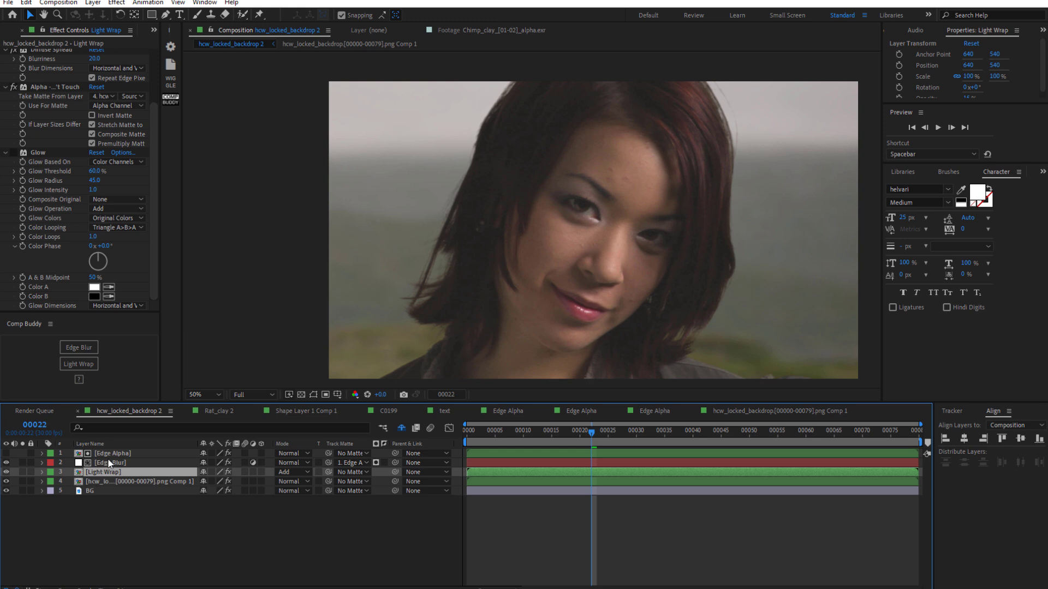
{"action": "left_click_drag", "start_coordinate": [155, 281], "coordinate": [156, 286]}
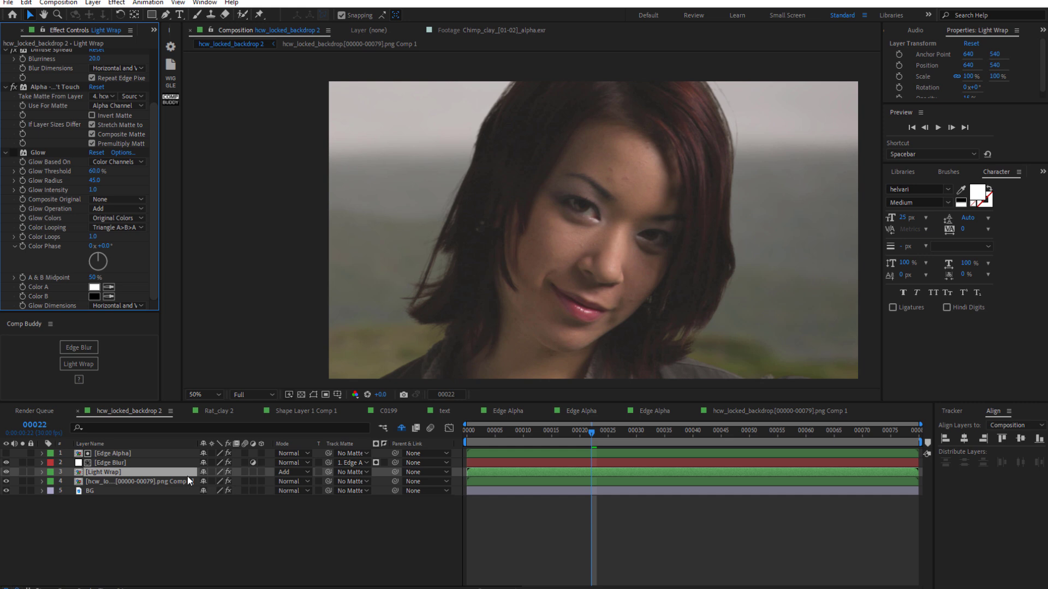
{"action": "left_click", "coordinate": [141, 478]}
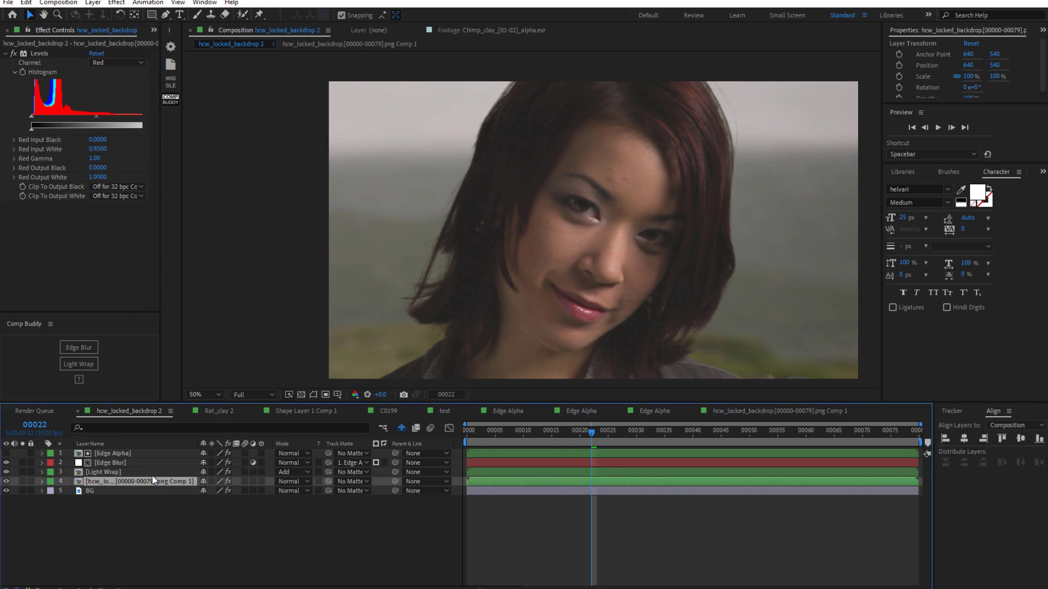
{"action": "left_click", "coordinate": [113, 471]}
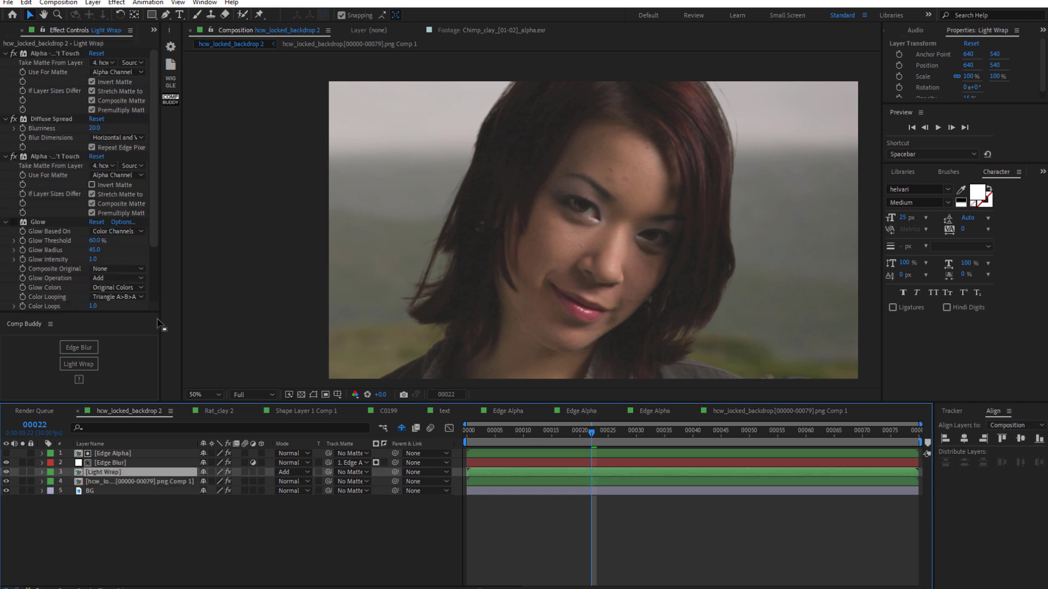
{"action": "left_click", "coordinate": [155, 234]}
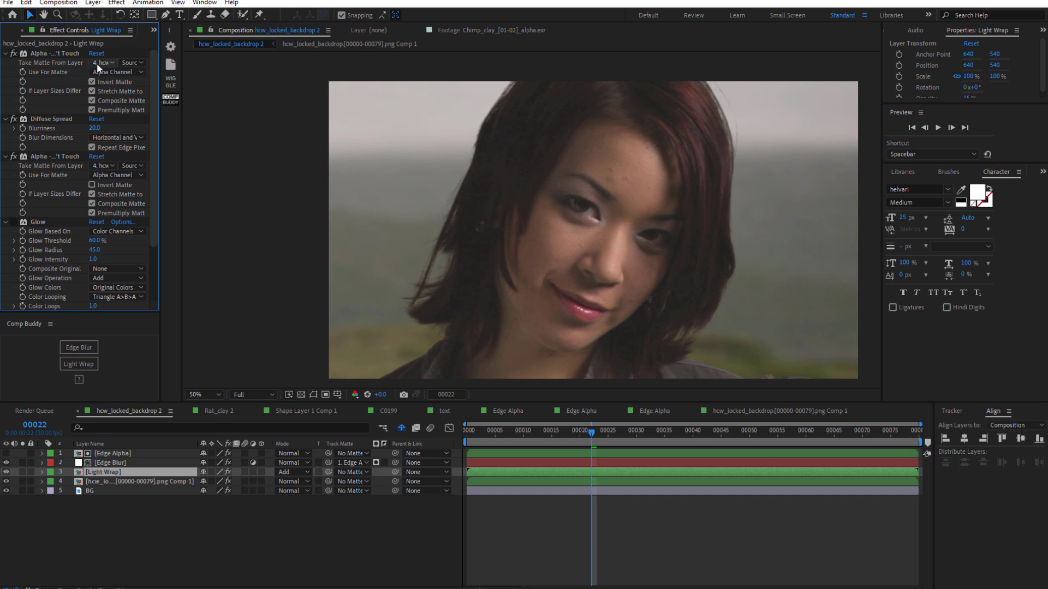
{"action": "left_click", "coordinate": [91, 479]}
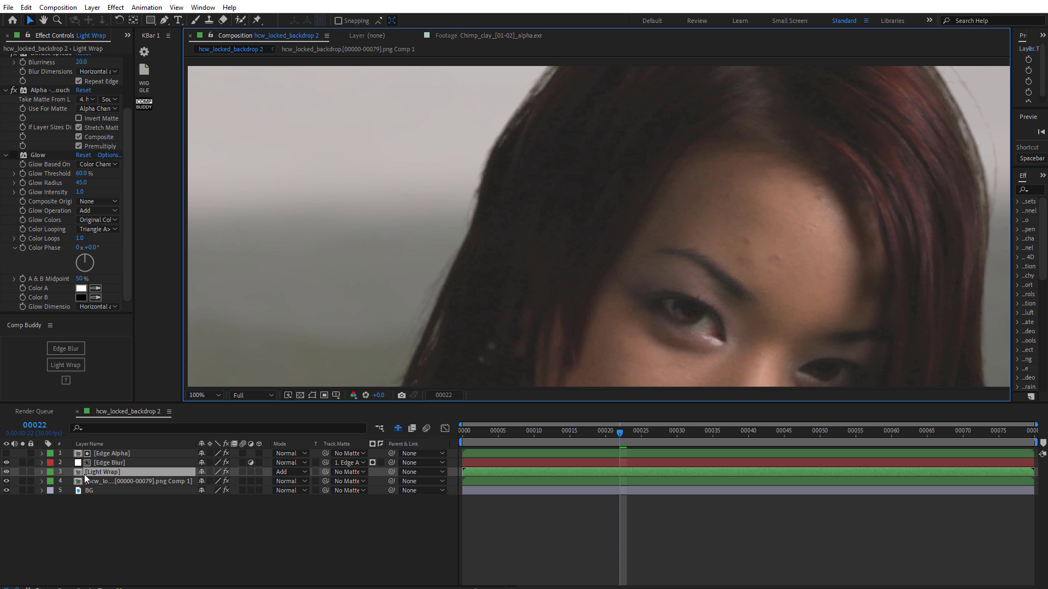
{"action": "left_click", "coordinate": [9, 471]}
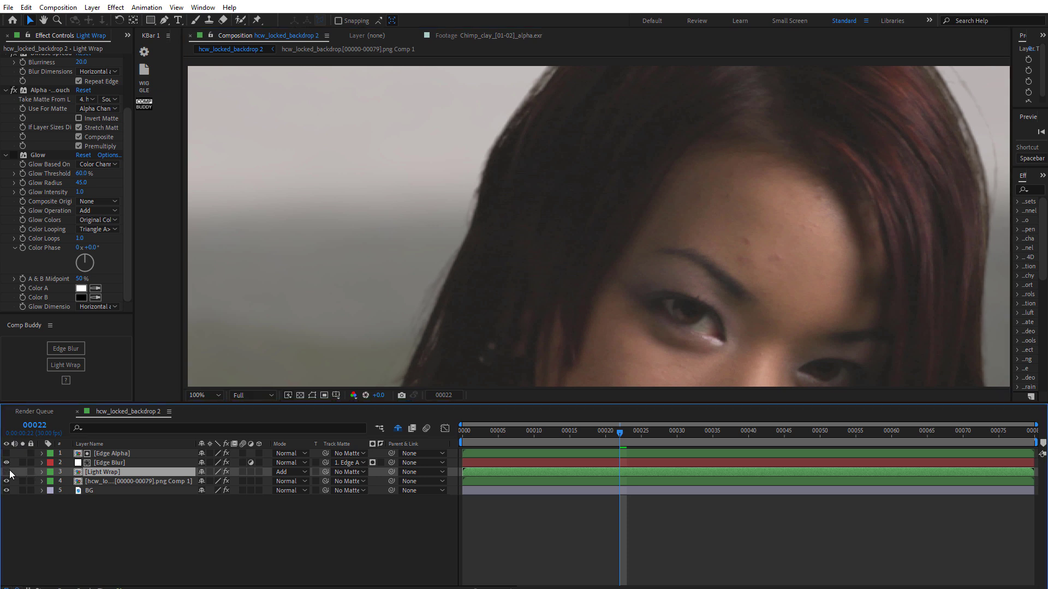
{"action": "left_click", "coordinate": [10, 471]}
- Set the Light Wrap layer's Opacity to 27%
{"action": "key", "text": "t"}
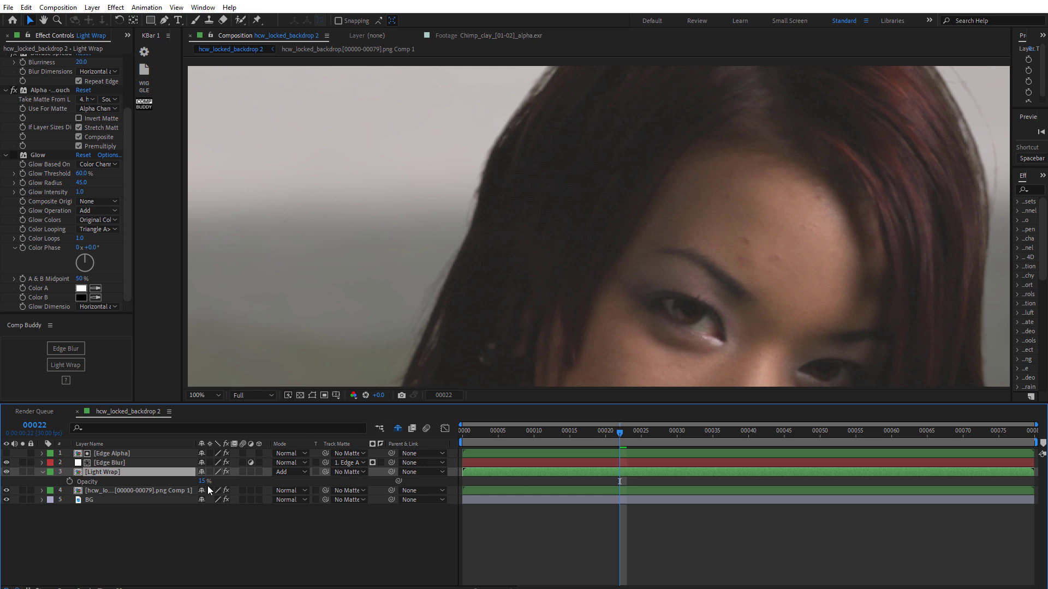
{"action": "left_click_drag", "start_coordinate": [203, 485], "coordinate": [230, 498]}
{"action": "scroll", "coordinate": [631, 300], "scroll_direction": "down", "scroll_amount": 2}
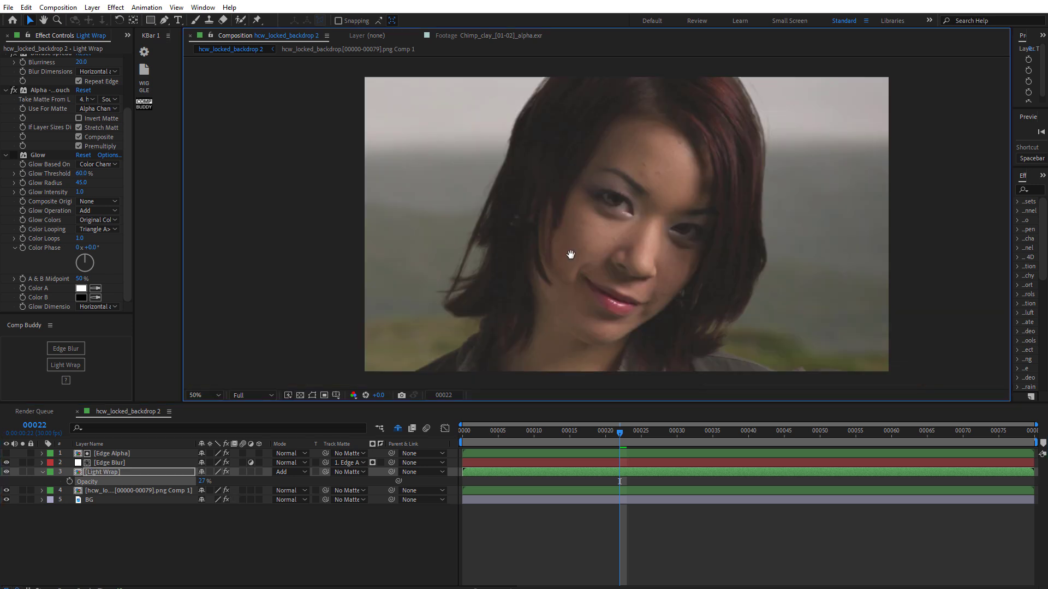
{"action": "left_click", "coordinate": [203, 482]}
{"action": "type", "text": "100"}
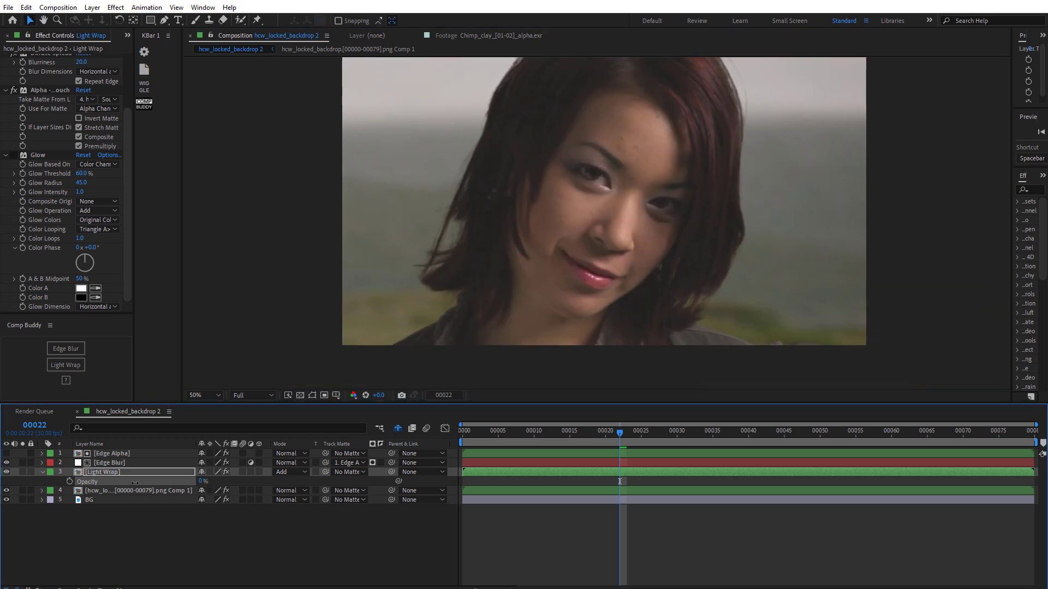
{"action": "key", "text": "Return"}
{"action": "left_click_drag", "start_coordinate": [255, 480], "coordinate": [150, 484]}
{"action": "scroll", "coordinate": [434, 264], "scroll_direction": "up", "scroll_amount": 3}
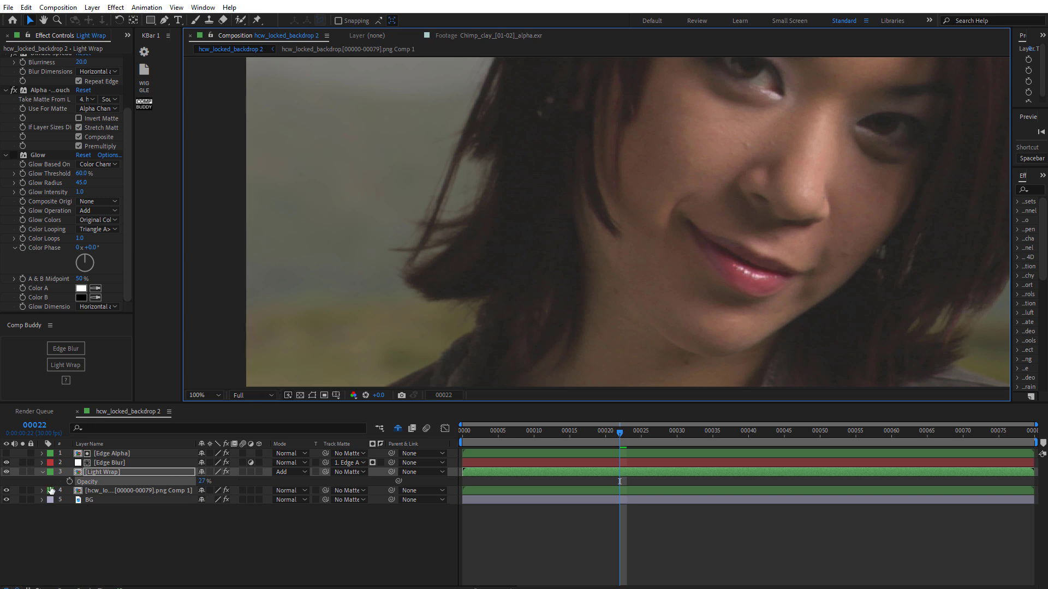
- Toggle the Light Wrap layer and its Glow effect to compare the wrap on the hair
{"action": "left_click", "coordinate": [7, 472]}
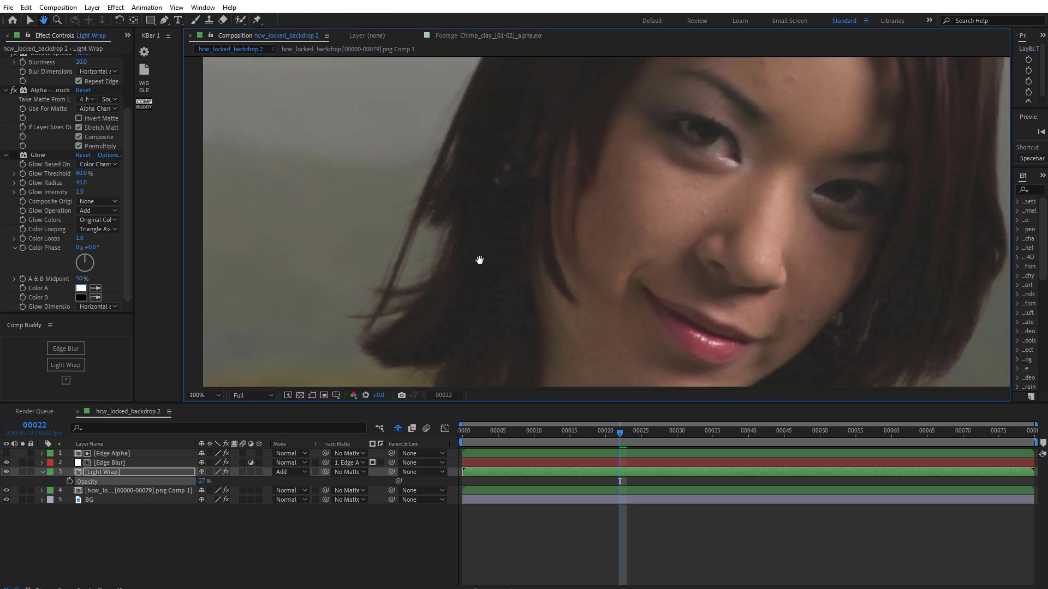
{"action": "left_click_drag", "start_coordinate": [656, 155], "coordinate": [424, 286]}
{"action": "scroll", "coordinate": [421, 285], "scroll_direction": "down", "scroll_amount": 1}
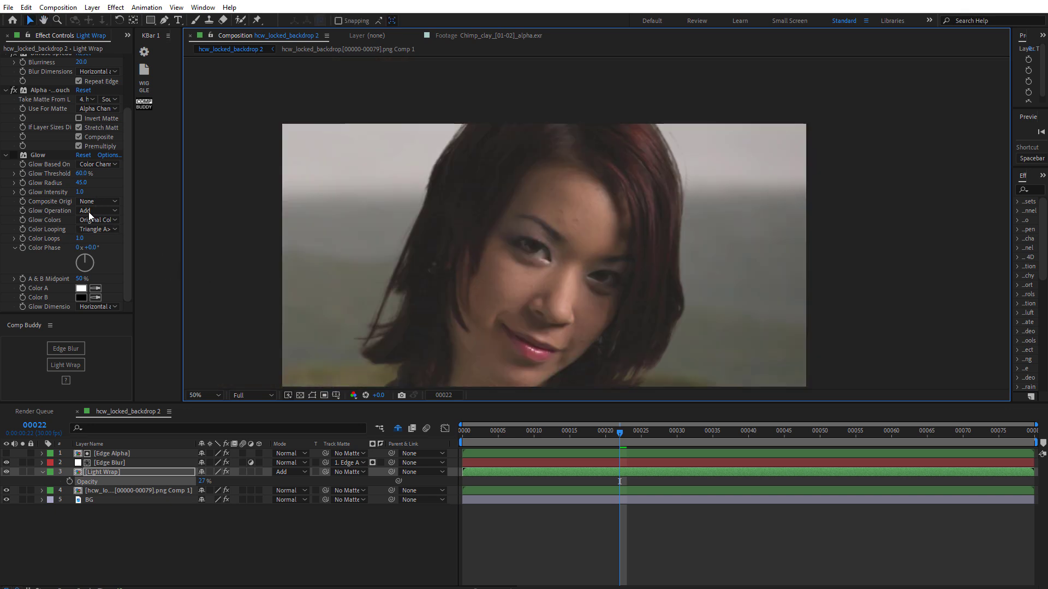
{"action": "left_click", "coordinate": [42, 155]}
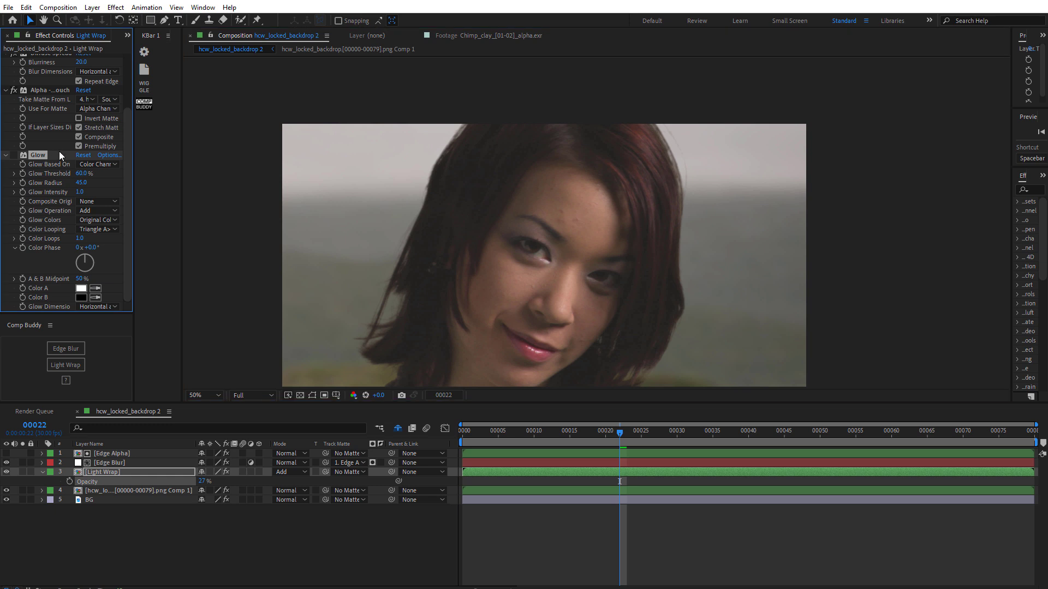
{"action": "left_click", "coordinate": [13, 156]}
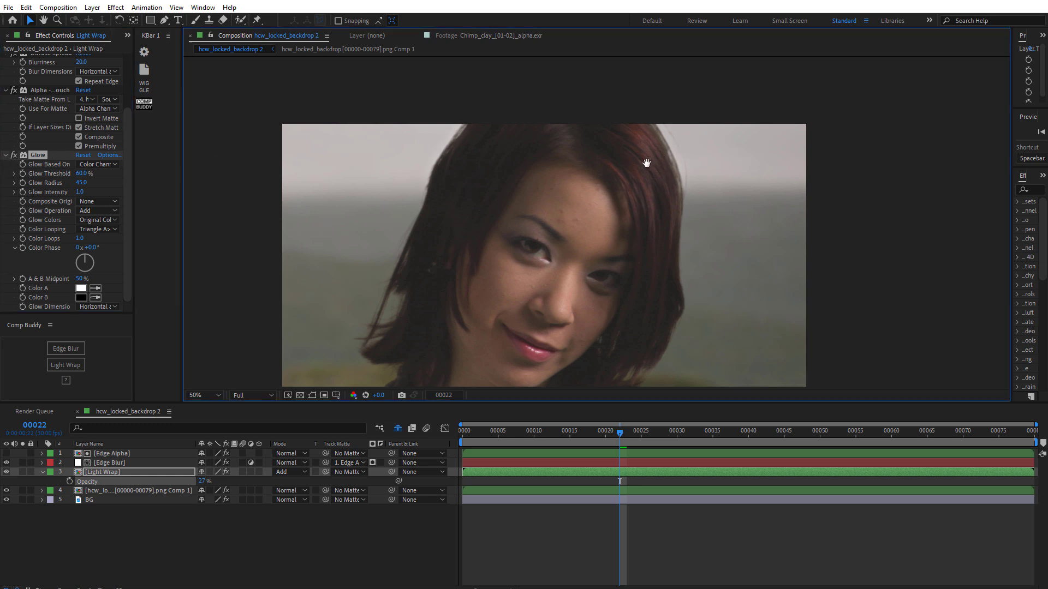
- Zoom into the hair edges and toggle the Light Wrap's Glow effect to compare the result
{"action": "left_click_drag", "start_coordinate": [646, 163], "coordinate": [566, 216]}
{"action": "scroll", "coordinate": [566, 216], "scroll_direction": "up", "scroll_amount": 2}
{"action": "left_click_drag", "start_coordinate": [543, 185], "coordinate": [682, 193]}
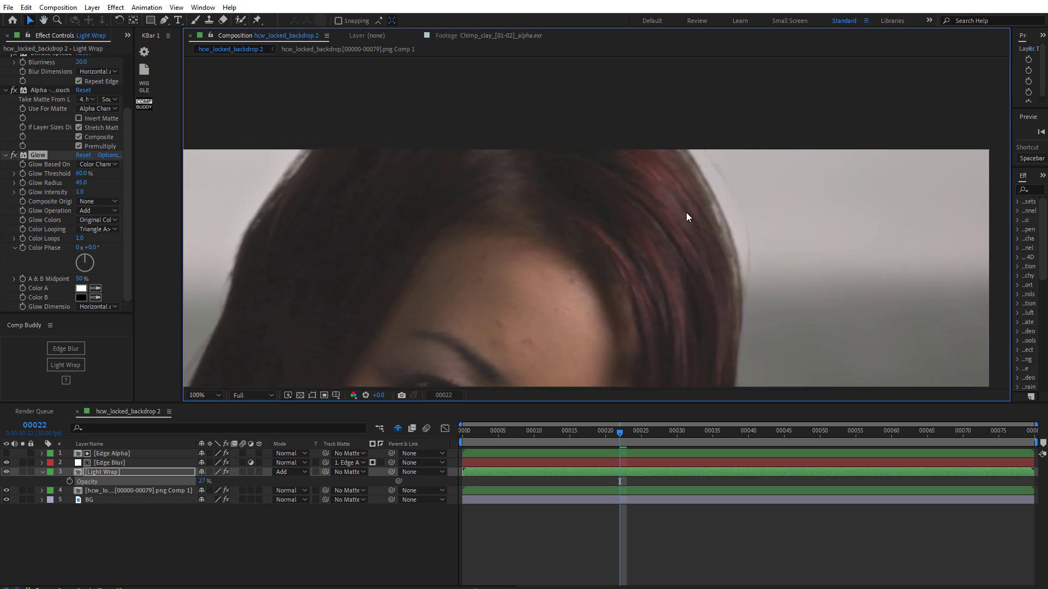
{"action": "left_click", "coordinate": [12, 156]}
{"action": "left_click", "coordinate": [13, 155]}
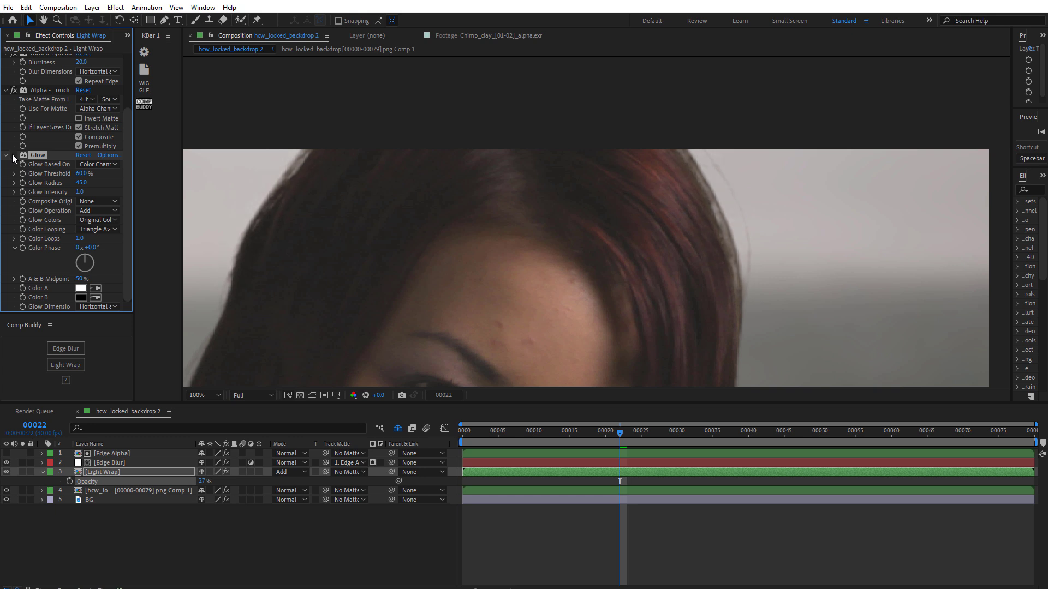
{"action": "left_click", "coordinate": [14, 155]}
{"action": "scroll", "coordinate": [497, 267], "scroll_direction": "down", "scroll_amount": 2}
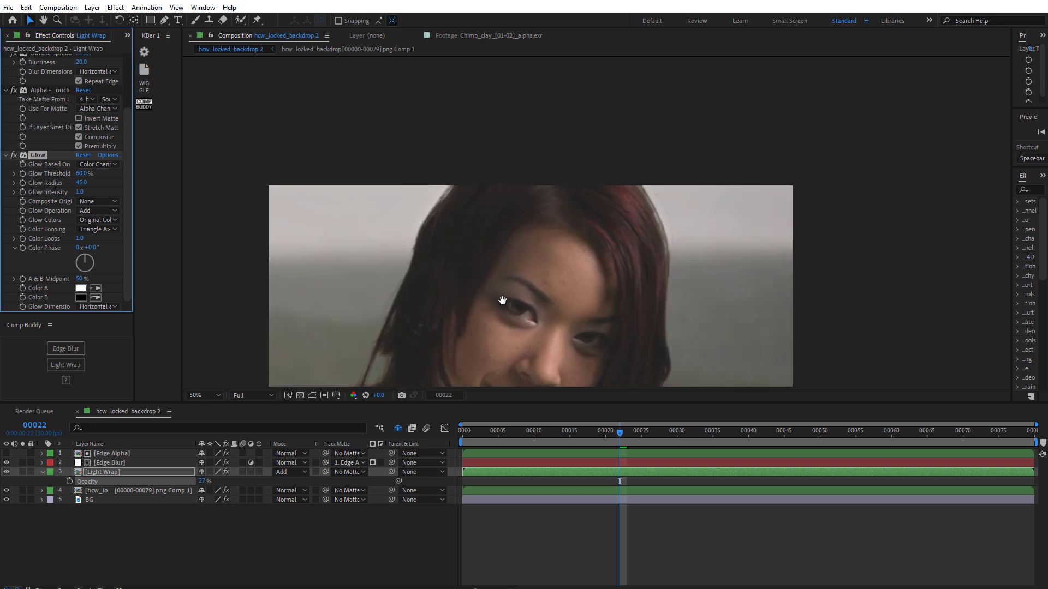
- Take a snapshot of the composite, hide the Light Wrap layer, and compare the view against the snapshot
{"action": "left_click_drag", "start_coordinate": [511, 299], "coordinate": [509, 246]}
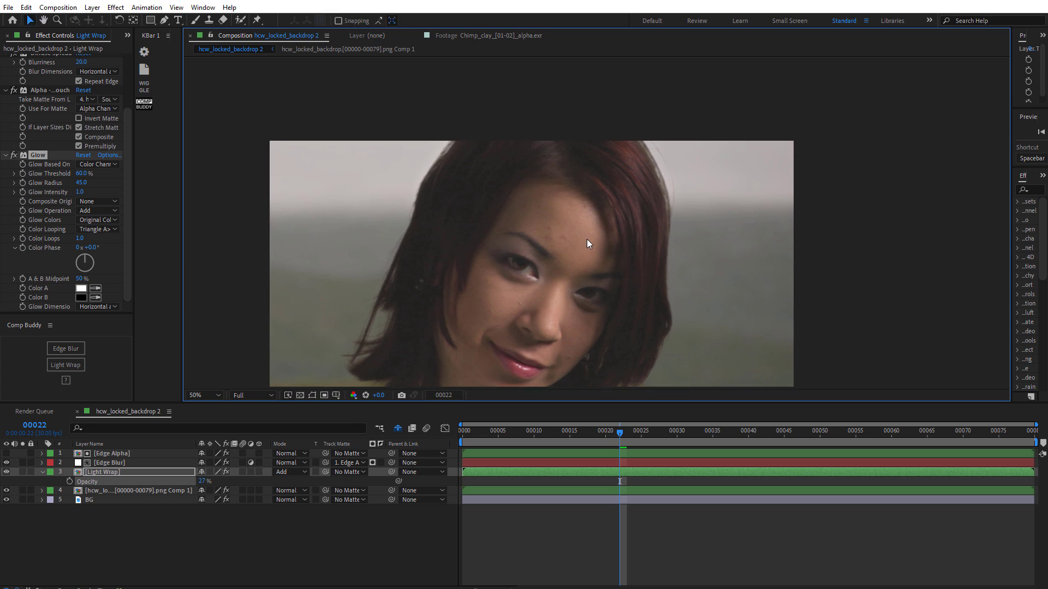
{"action": "scroll", "coordinate": [587, 239], "scroll_direction": "up", "scroll_amount": 2}
{"action": "left_click_drag", "start_coordinate": [587, 239], "coordinate": [802, 98]}
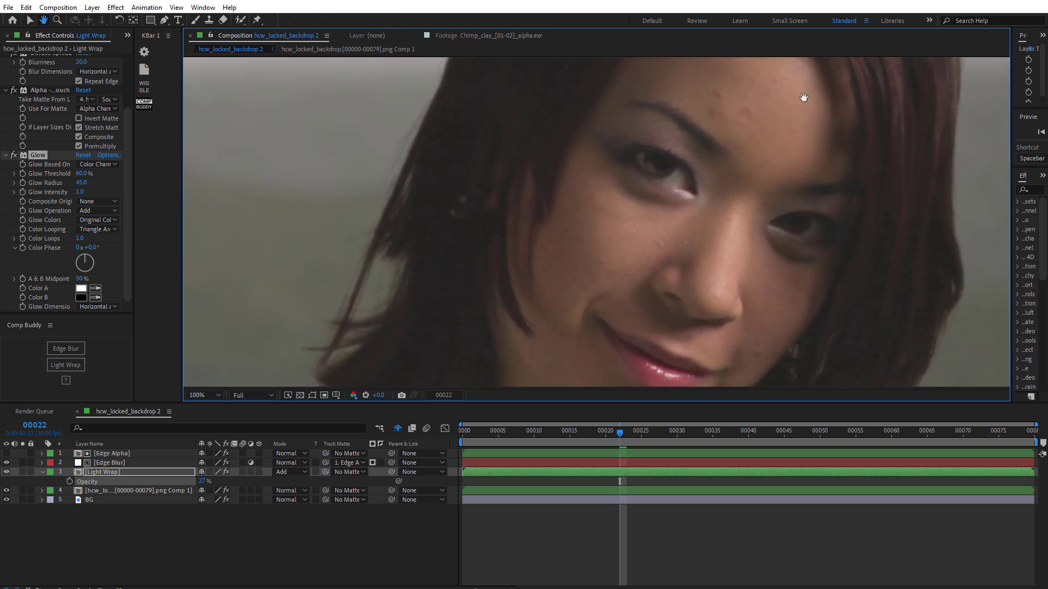
{"action": "left_click_drag", "start_coordinate": [561, 285], "coordinate": [579, 229]}
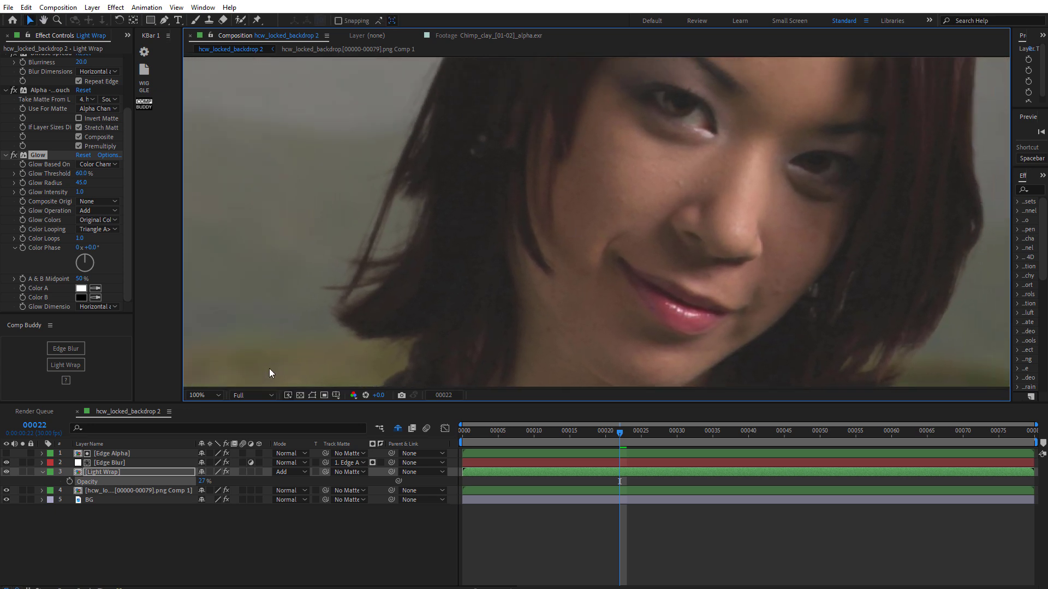
{"action": "left_click", "coordinate": [143, 472]}
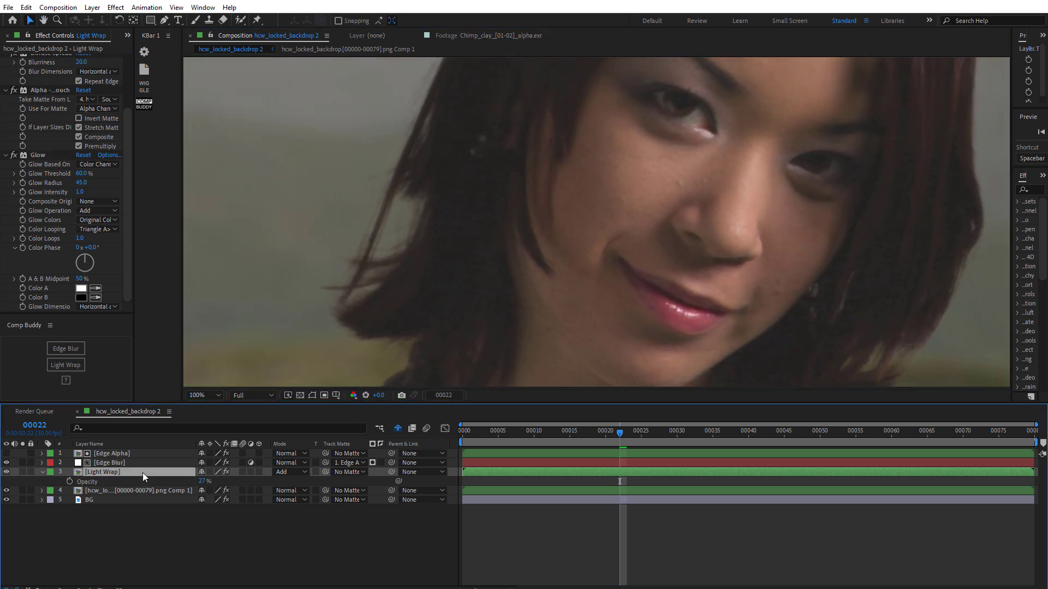
{"action": "left_click", "coordinate": [403, 395]}
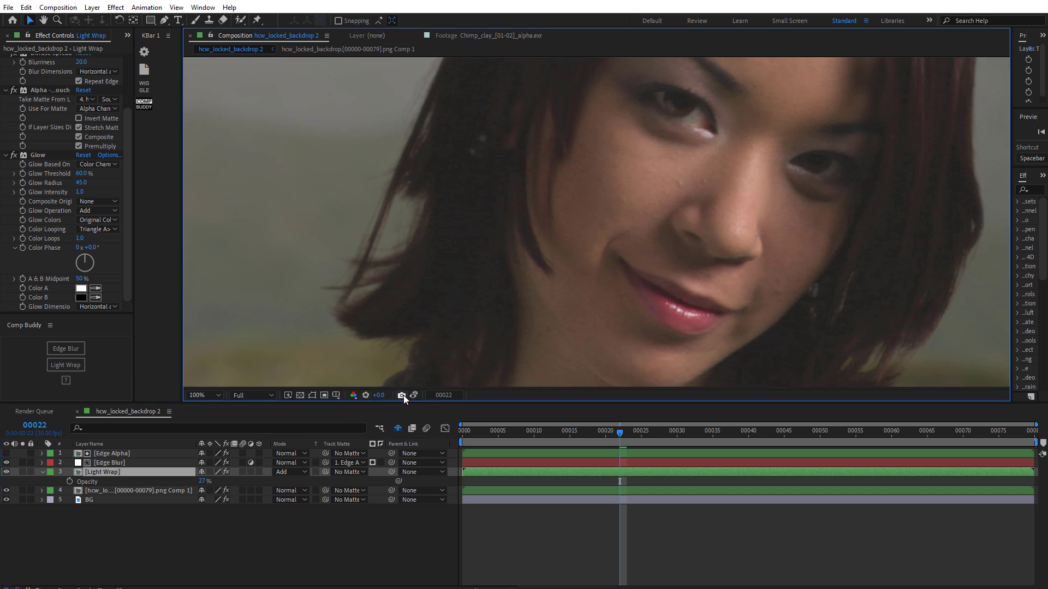
{"action": "left_click", "coordinate": [7, 473]}
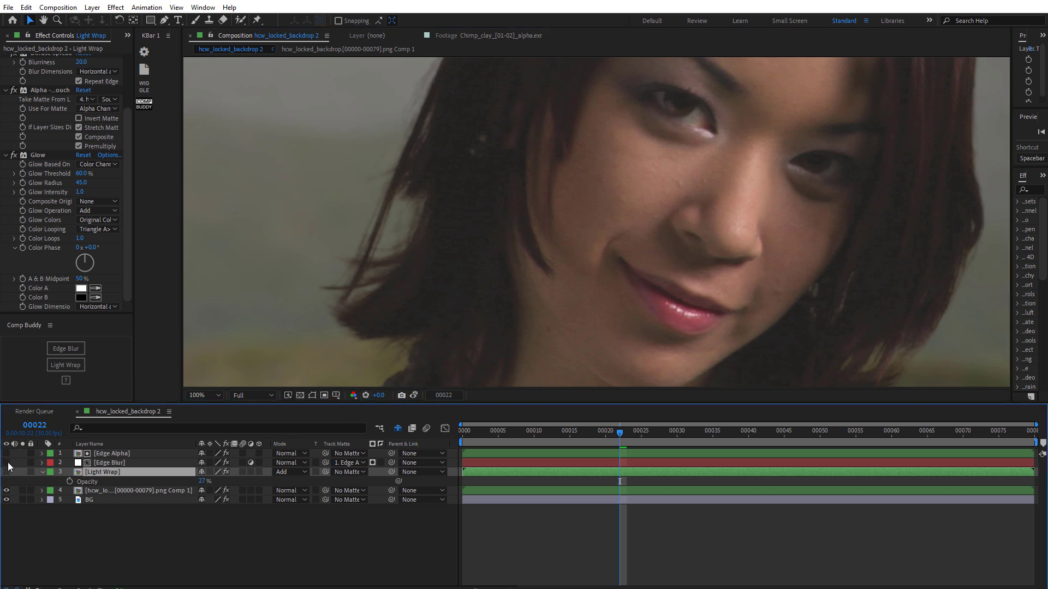
{"action": "left_click", "coordinate": [414, 395]}
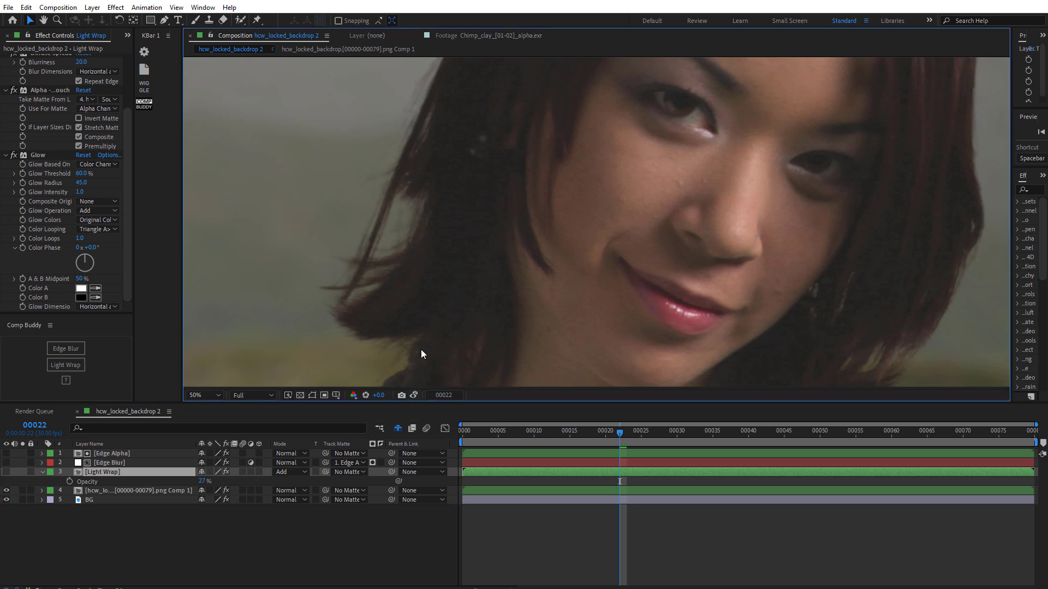
- Turn the Light Wrap and Edge Blur layers back on and review each layer's effect settings
{"action": "scroll", "coordinate": [420, 349], "scroll_direction": "down", "scroll_amount": 1}
{"action": "left_click_drag", "start_coordinate": [559, 237], "coordinate": [404, 343]}
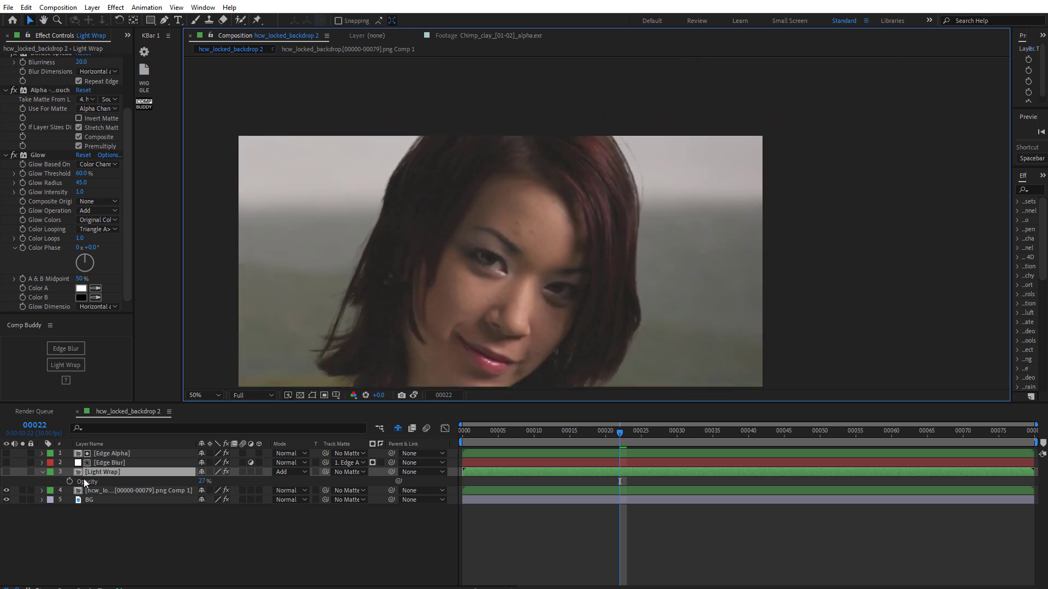
{"action": "left_click", "coordinate": [7, 472]}
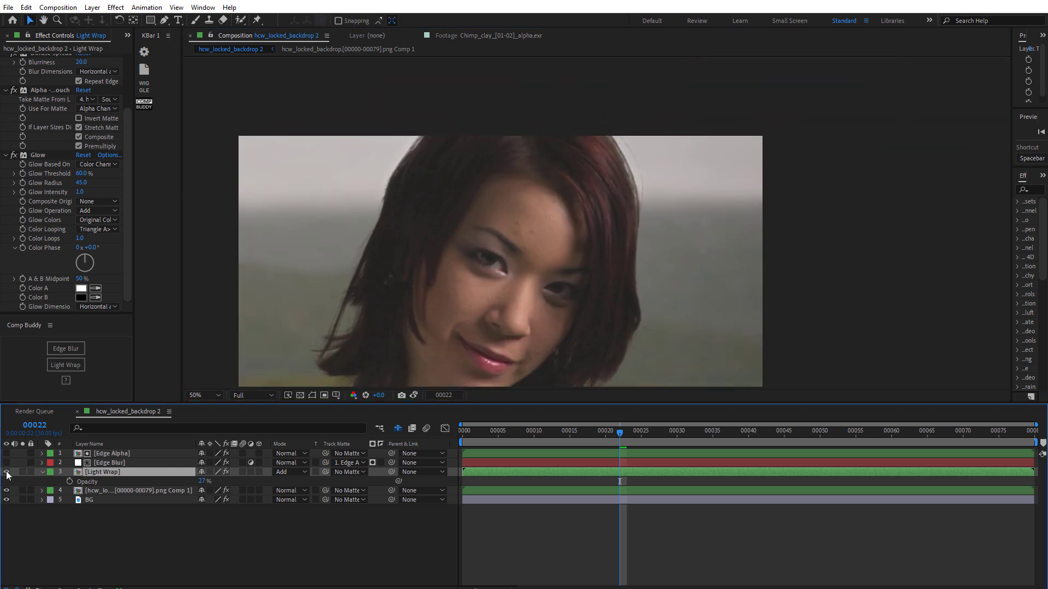
{"action": "left_click", "coordinate": [6, 462]}
{"action": "left_click", "coordinate": [129, 464]}
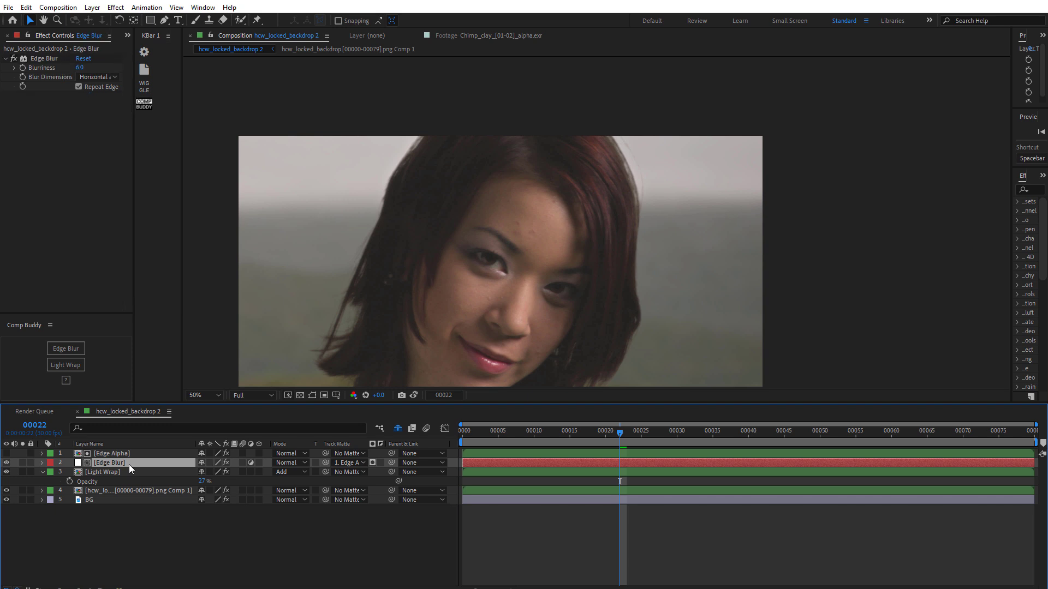
{"action": "left_click", "coordinate": [165, 534]}
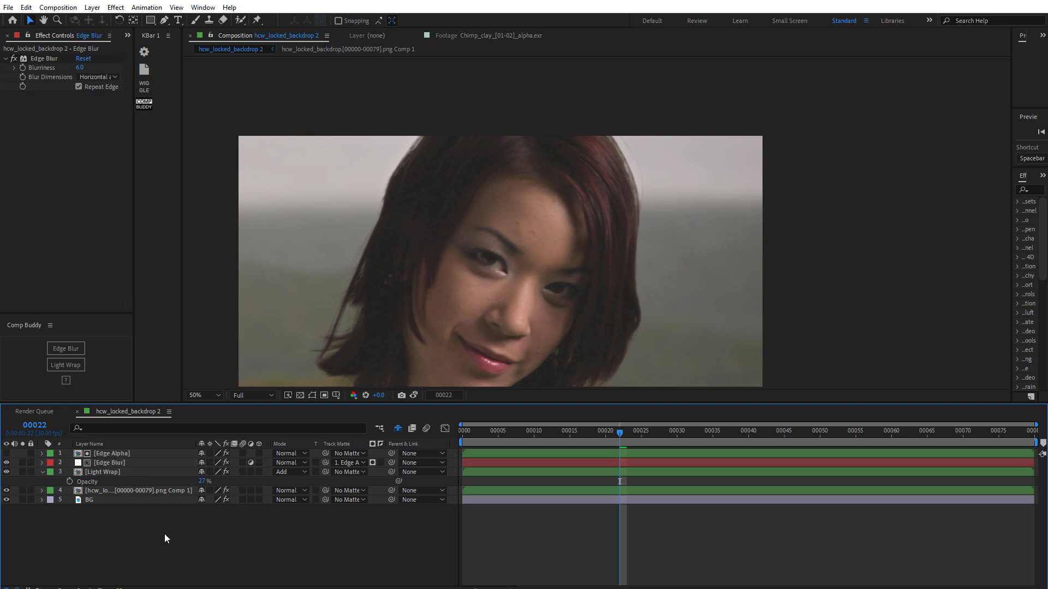
{"action": "left_click", "coordinate": [133, 471]}
{"action": "left_click_drag", "start_coordinate": [366, 272], "coordinate": [335, 272]}
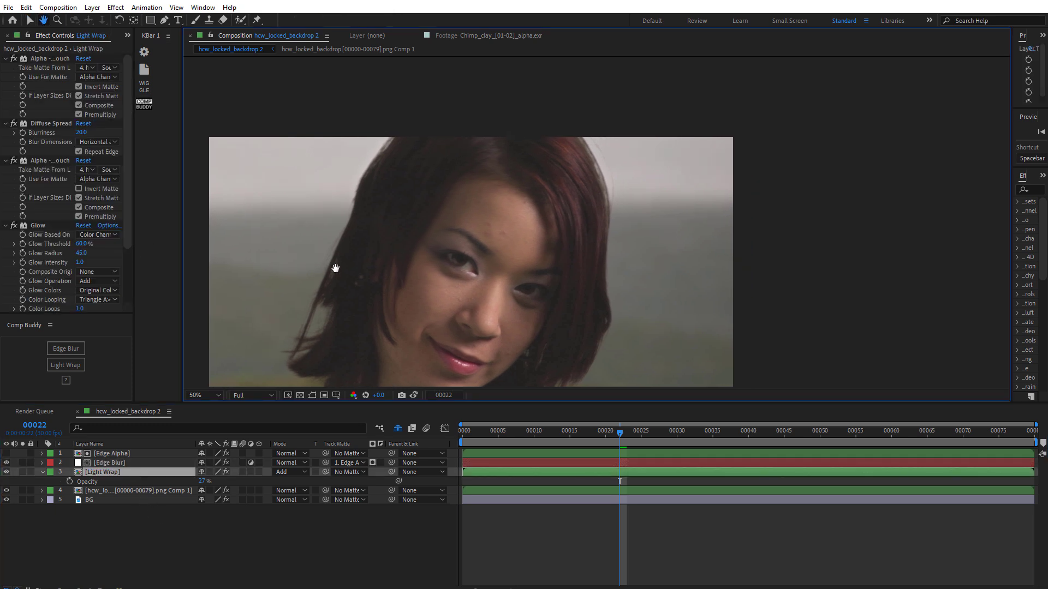
- Examine the Light Wrap's Glow and Diffuse Spread effects on a close-up of the hair edge
{"action": "left_click_drag", "start_coordinate": [126, 211], "coordinate": [123, 243]}
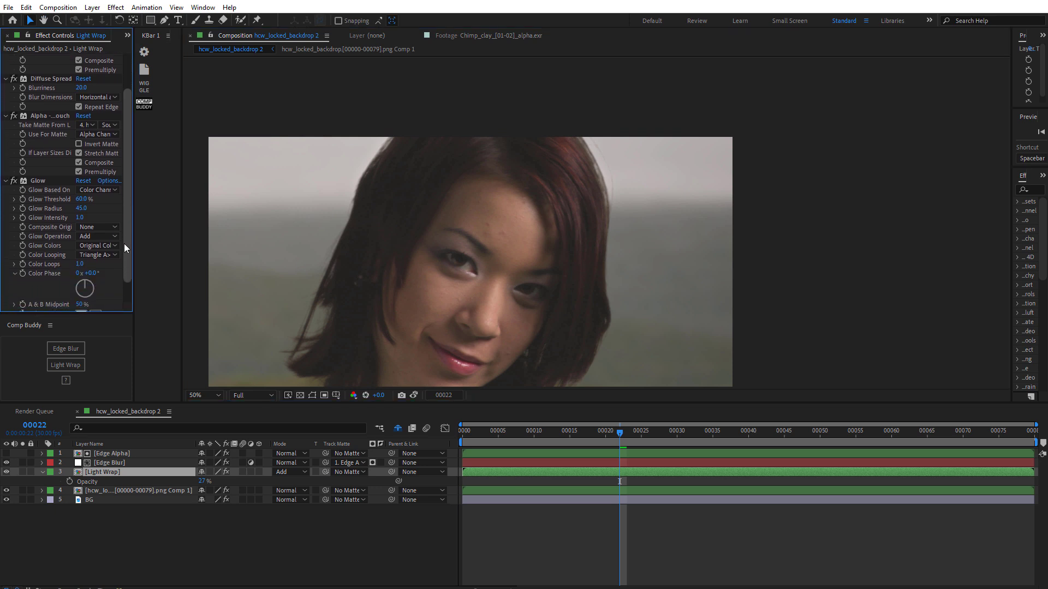
{"action": "left_click", "coordinate": [35, 180]}
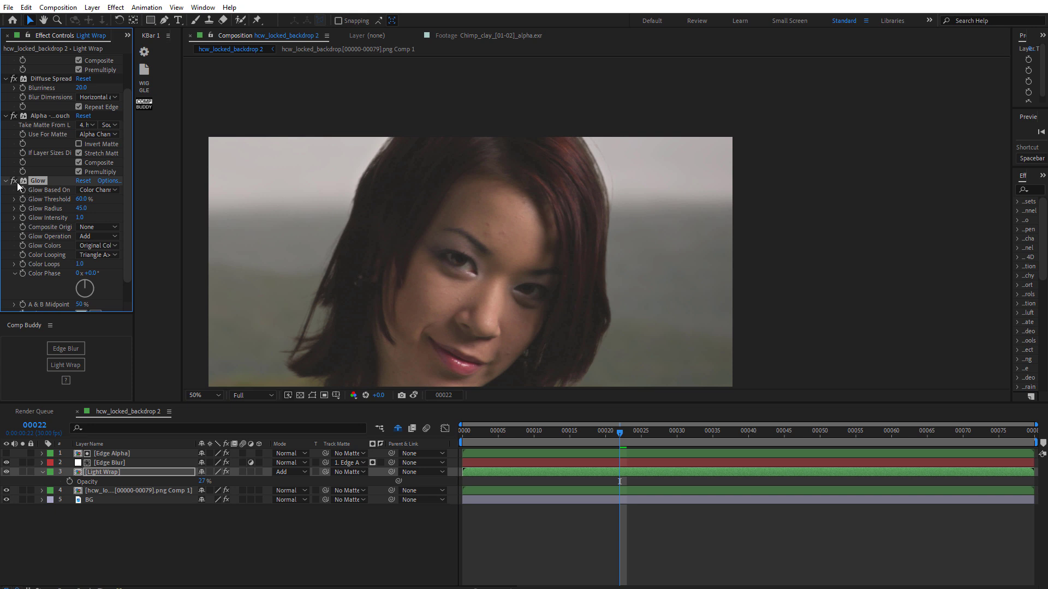
{"action": "left_click", "coordinate": [17, 182]}
{"action": "left_click", "coordinate": [54, 79]}
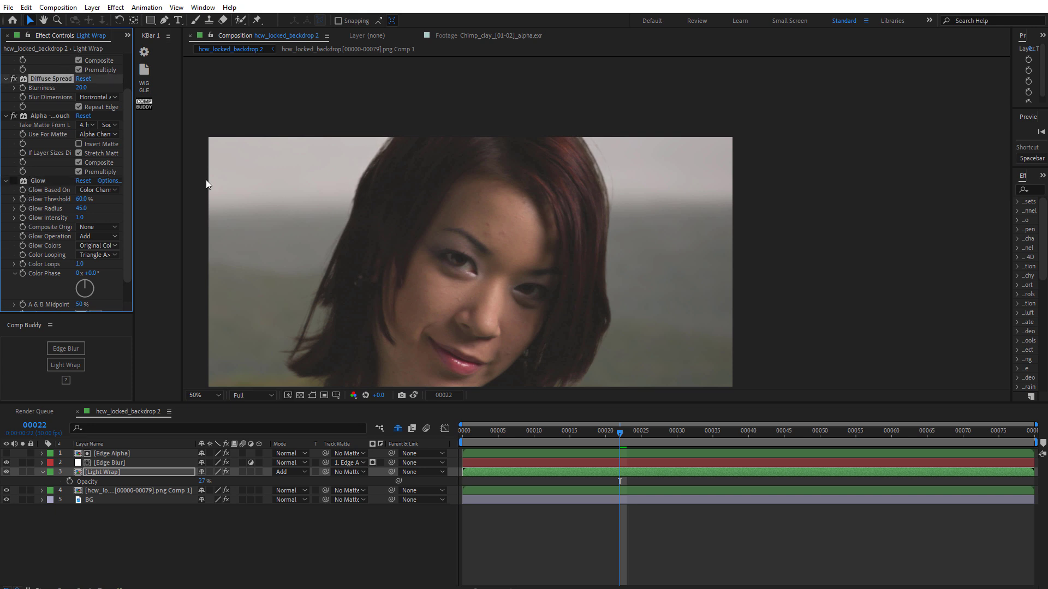
{"action": "scroll", "coordinate": [393, 257], "scroll_direction": "up", "scroll_amount": 2}
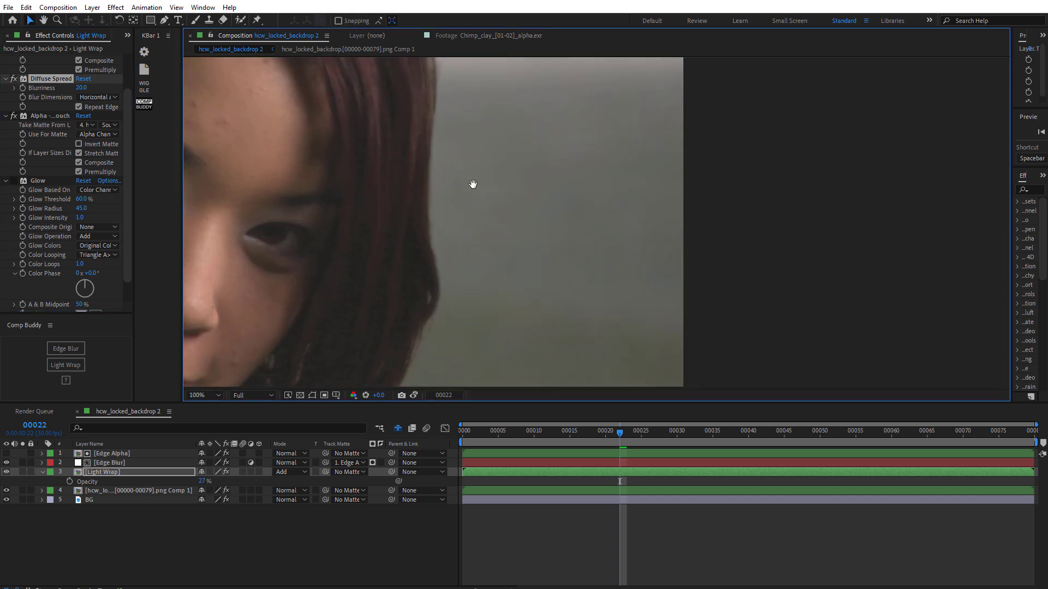
{"action": "key", "text": "h"}
{"action": "left_click_drag", "start_coordinate": [409, 178], "coordinate": [767, 229]}
{"action": "key", "text": "v"}
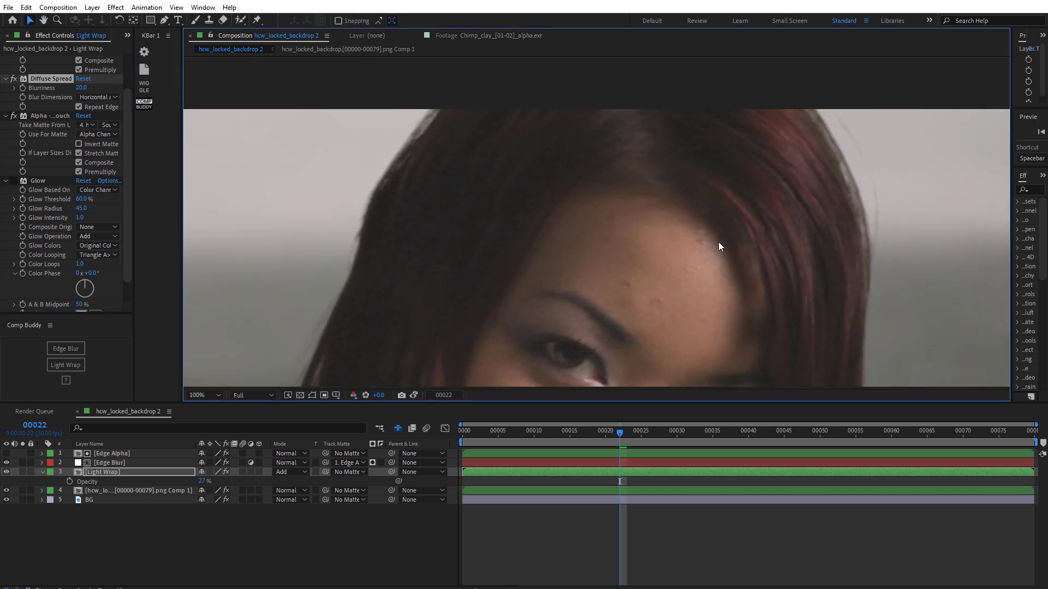
- Set the Light Wrap's Diffuse Spread Blurriness to 40 and raise the layer's Opacity to 91%
{"action": "left_click", "coordinate": [106, 465]}
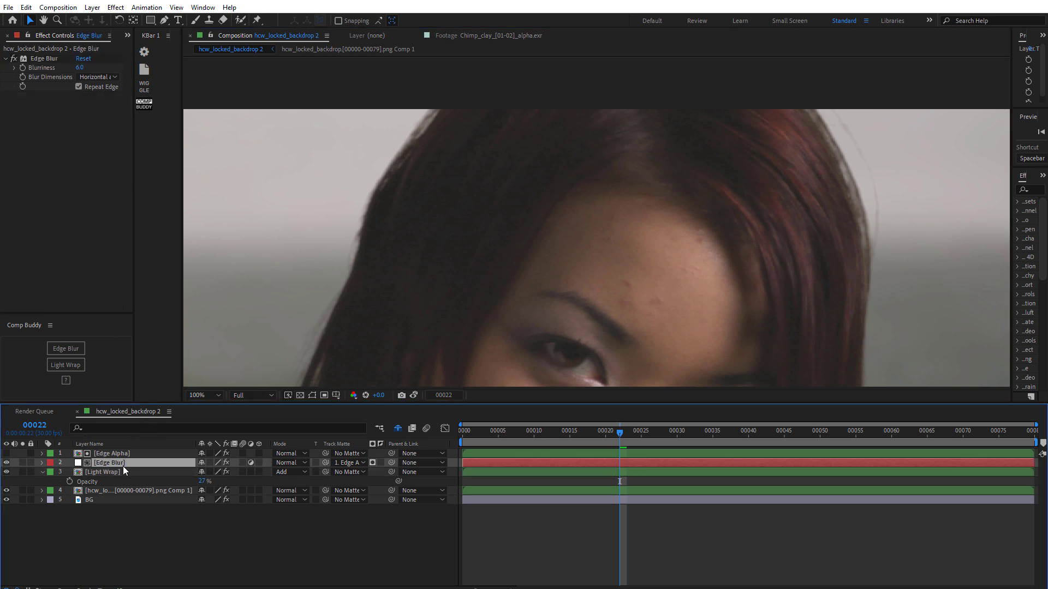
{"action": "left_click", "coordinate": [119, 470]}
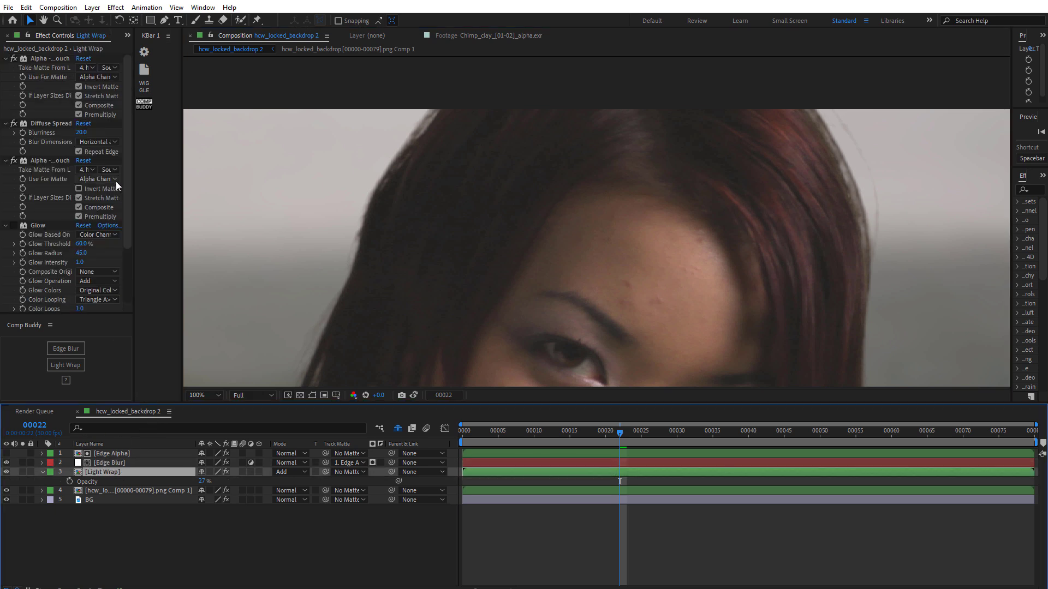
{"action": "left_click", "coordinate": [80, 132]}
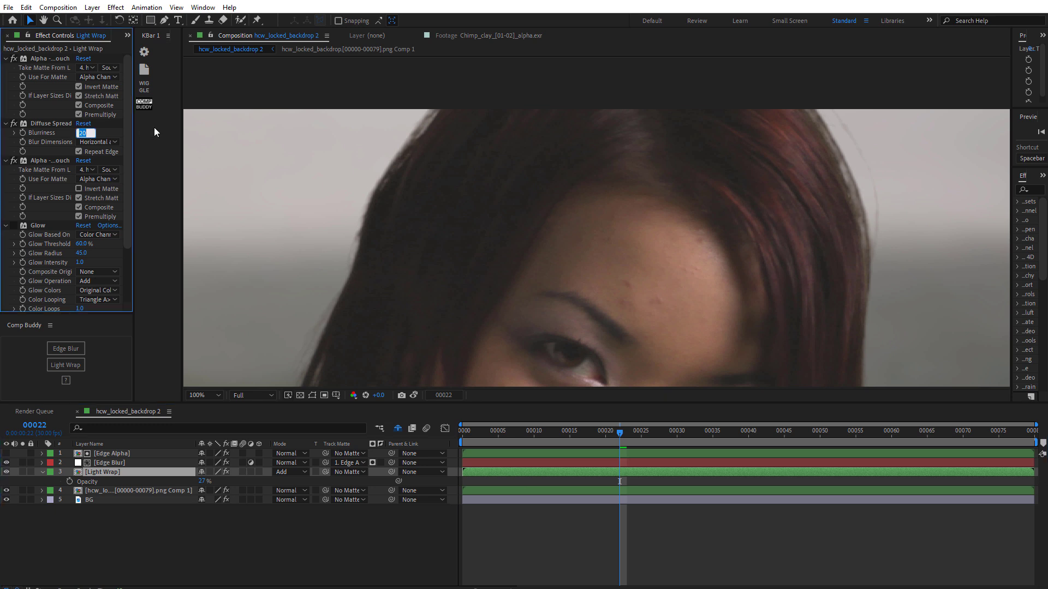
{"action": "type", "text": "40"}
{"action": "key", "text": "Return"}
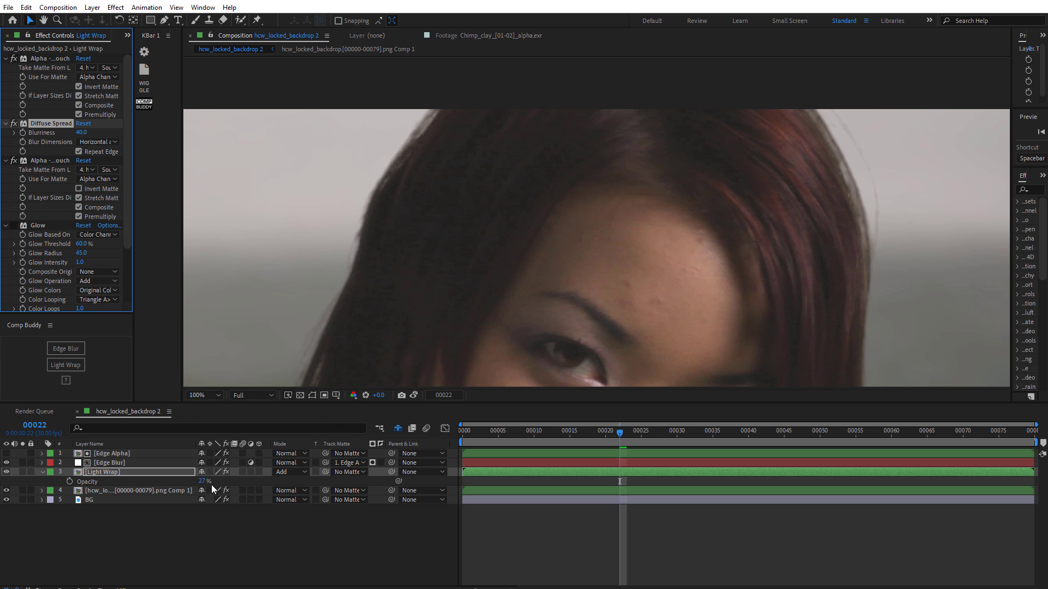
{"action": "left_click_drag", "start_coordinate": [202, 482], "coordinate": [220, 481]}
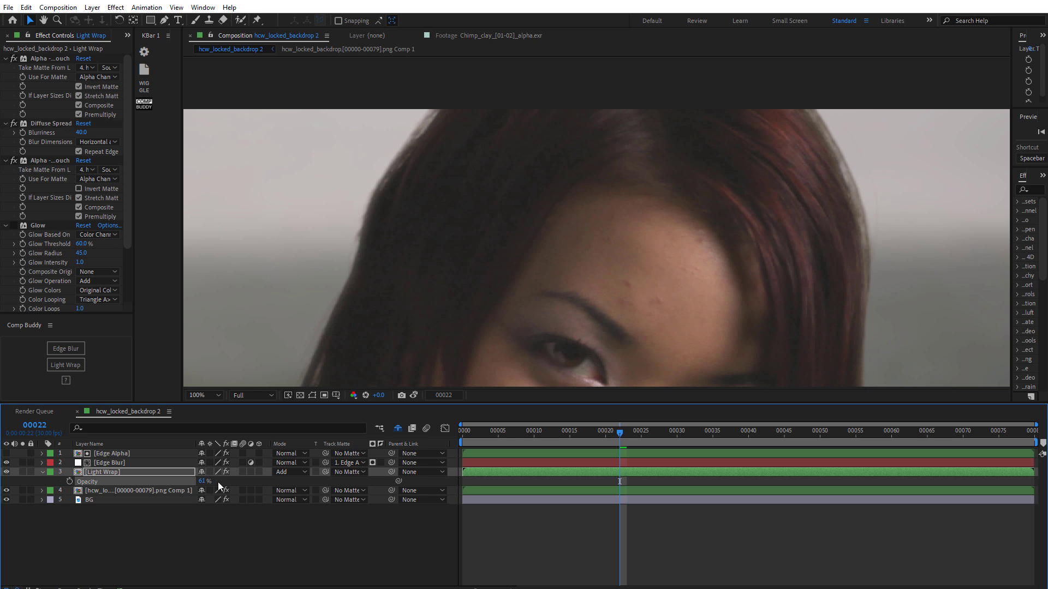
- Set the Diffuse Spread Blurriness to 20
{"action": "left_click", "coordinate": [82, 132]}
{"action": "type", "text": "20"}
{"action": "key", "text": "Return"}
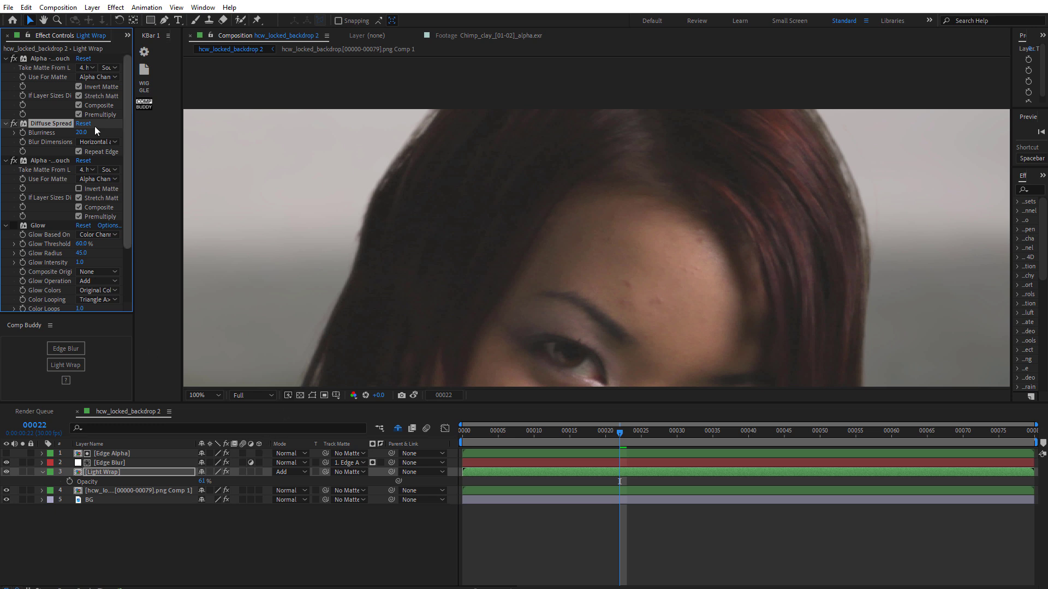
- Set the Diffuse Spread Blurriness to 40 and the Light Wrap layer's Opacity to 29%
{"action": "left_click", "coordinate": [81, 132]}
{"action": "type", "text": "1.0"}
{"action": "key", "text": "Return"}
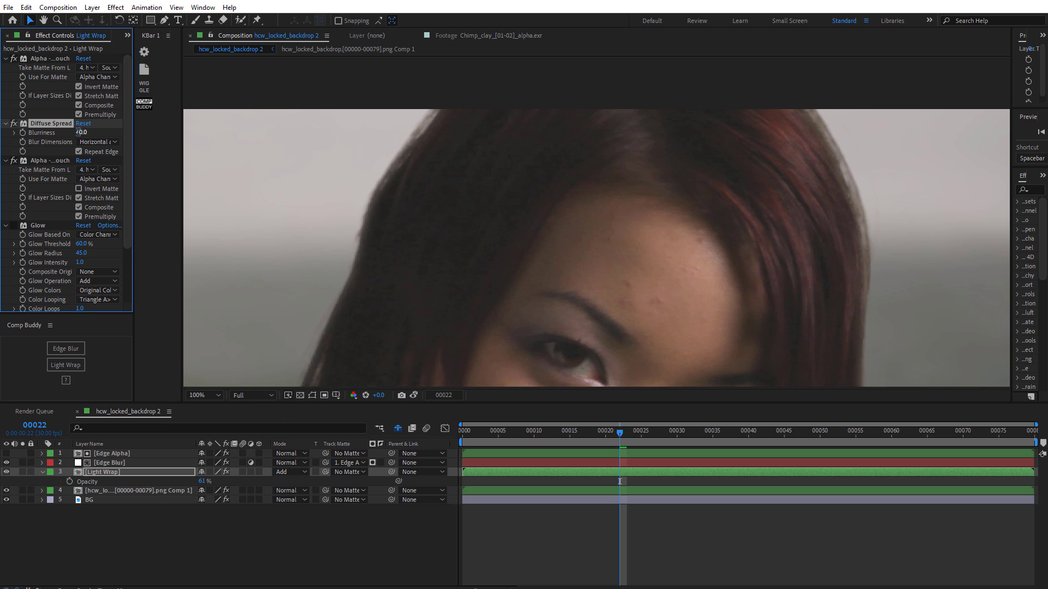
{"action": "left_click", "coordinate": [204, 482]}
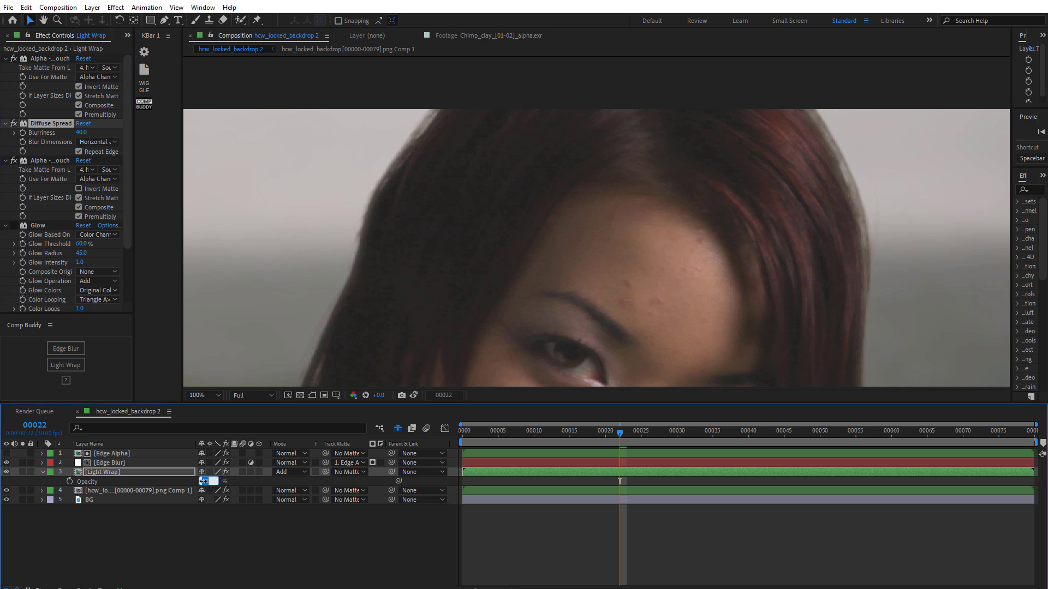
{"action": "type", "text": "29"}
{"action": "key", "text": "Return"}
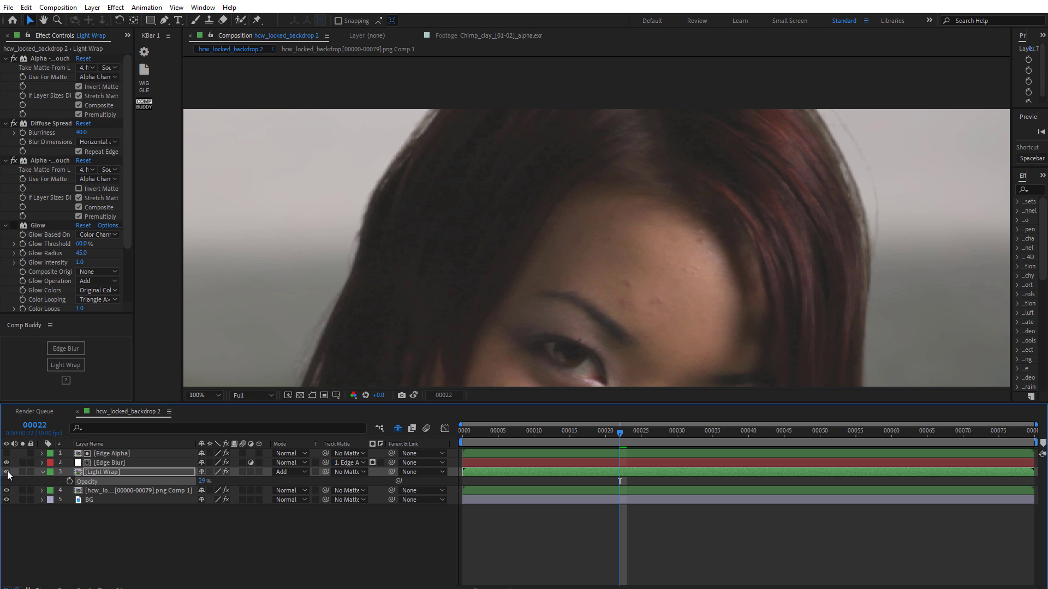
- Toggle the Light Wrap layer and its Glow effect to check the final wrap on the full frame
{"action": "left_click", "coordinate": [7, 472]}
{"action": "left_click", "coordinate": [12, 228]}
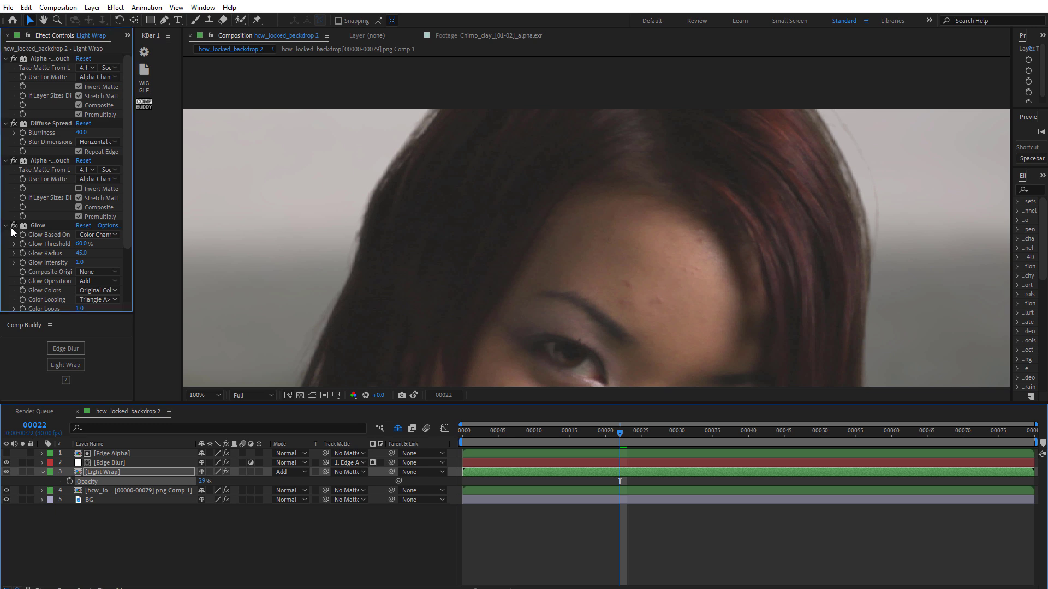
{"action": "scroll", "coordinate": [536, 327], "scroll_direction": "down", "scroll_amount": 2}
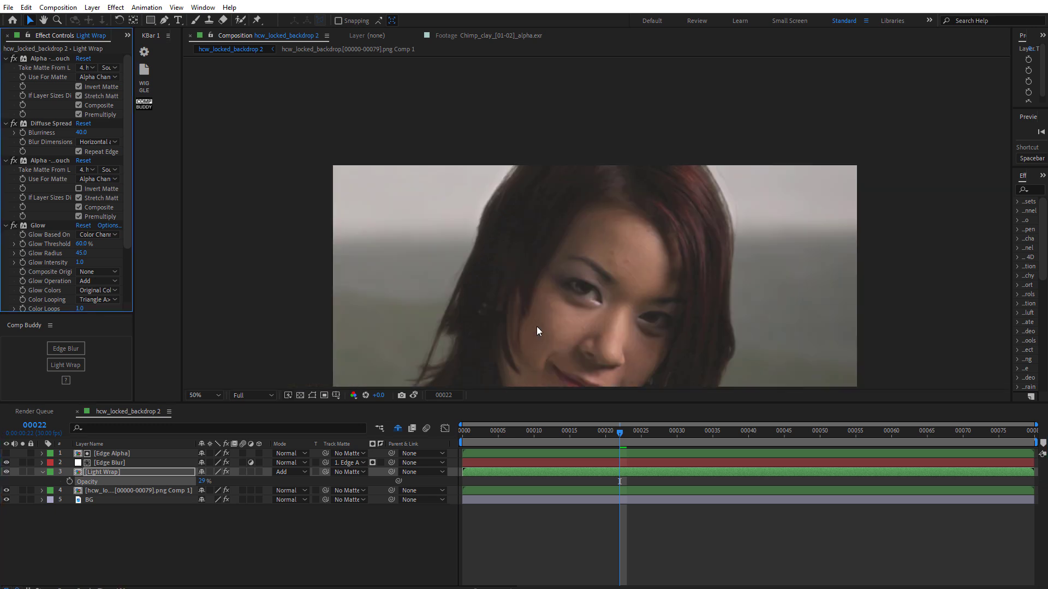
{"action": "left_click_drag", "start_coordinate": [609, 309], "coordinate": [589, 285]}
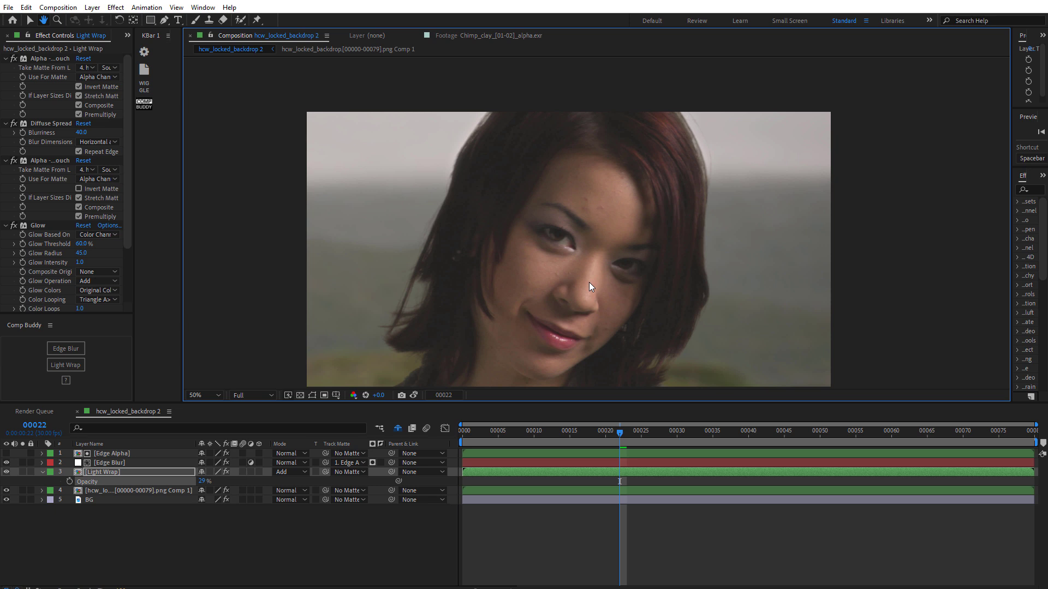
- Collapse the Light Wrap layer's properties and review the Edge Blur and Edge Alpha layers' settings
{"action": "key", "text": "v"}
{"action": "left_click", "coordinate": [173, 521]}
{"action": "left_click", "coordinate": [92, 472]}
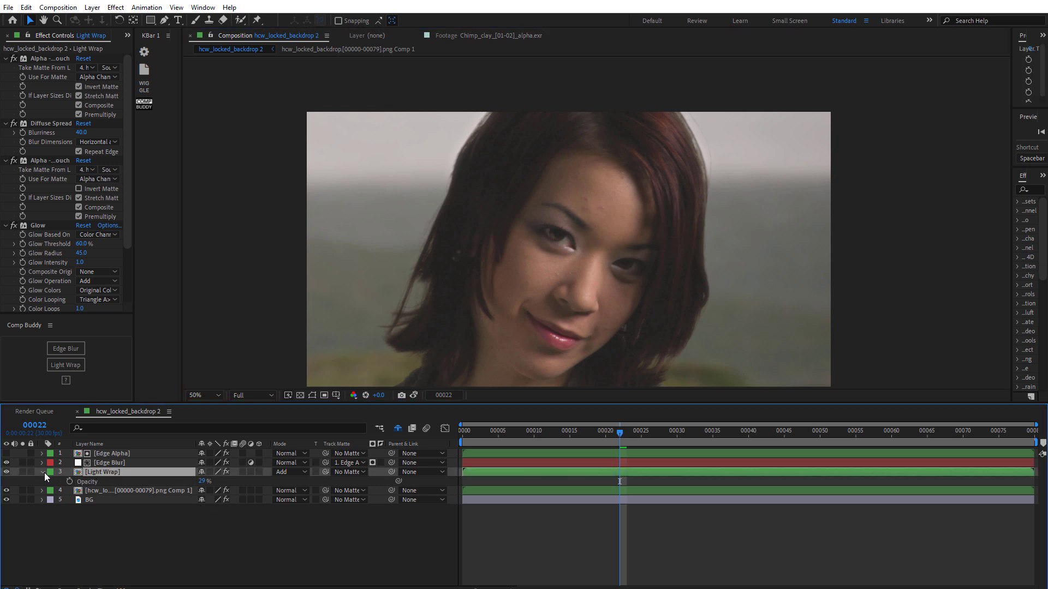
{"action": "left_click", "coordinate": [42, 472]}
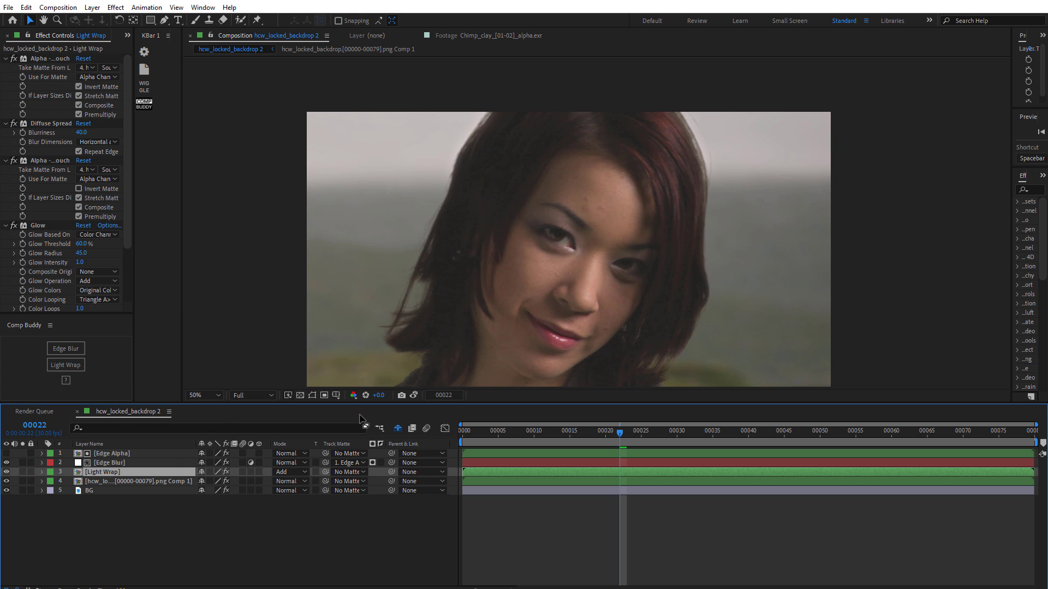
{"action": "left_click", "coordinate": [146, 463]}
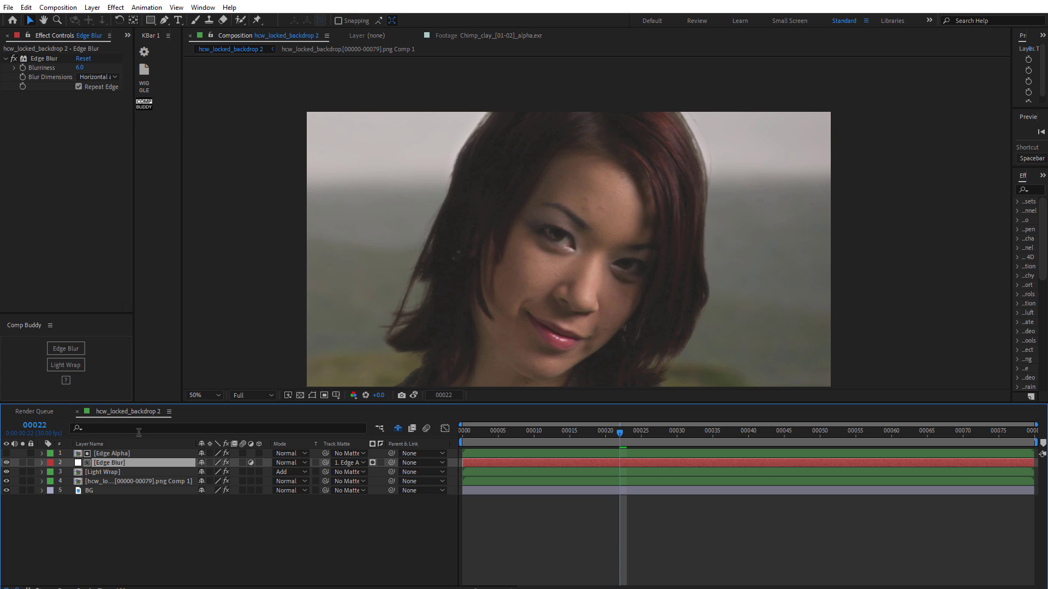
{"action": "left_click", "coordinate": [243, 522]}
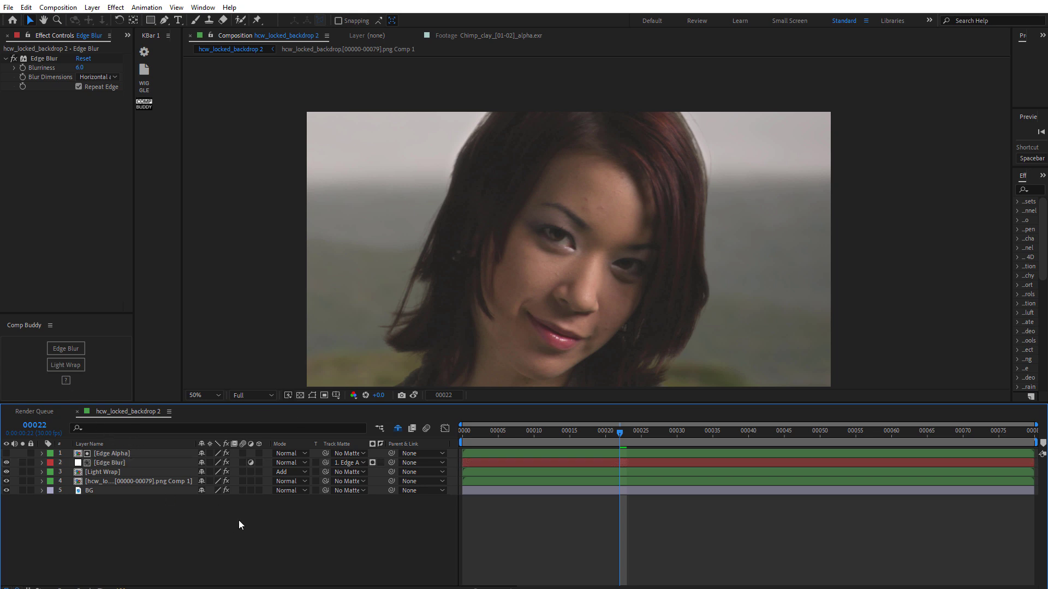
{"action": "left_click", "coordinate": [149, 461]}
{"action": "left_click", "coordinate": [156, 453]}
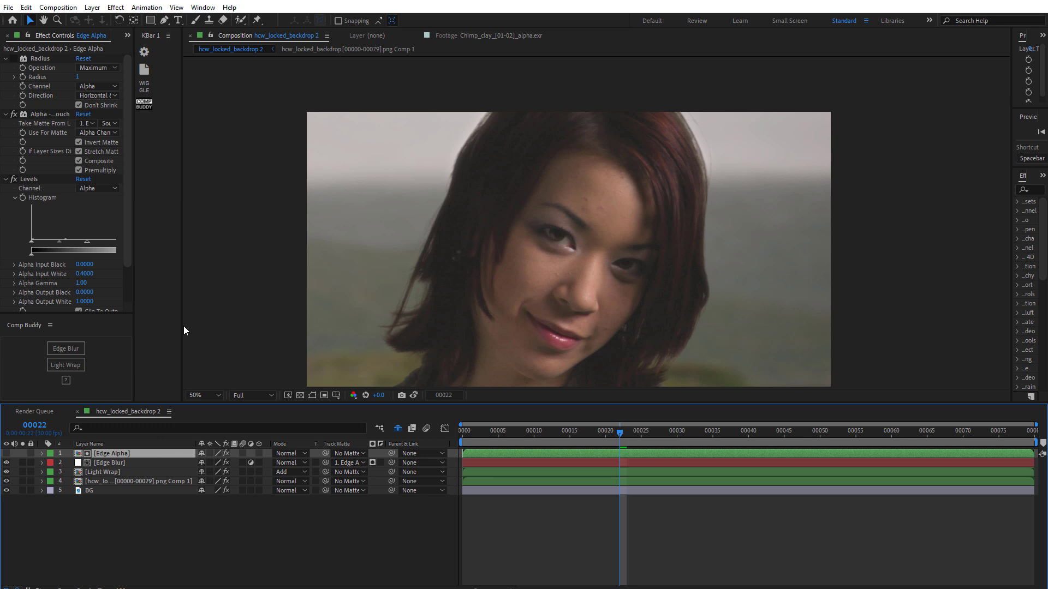
{"action": "left_click", "coordinate": [275, 554]}
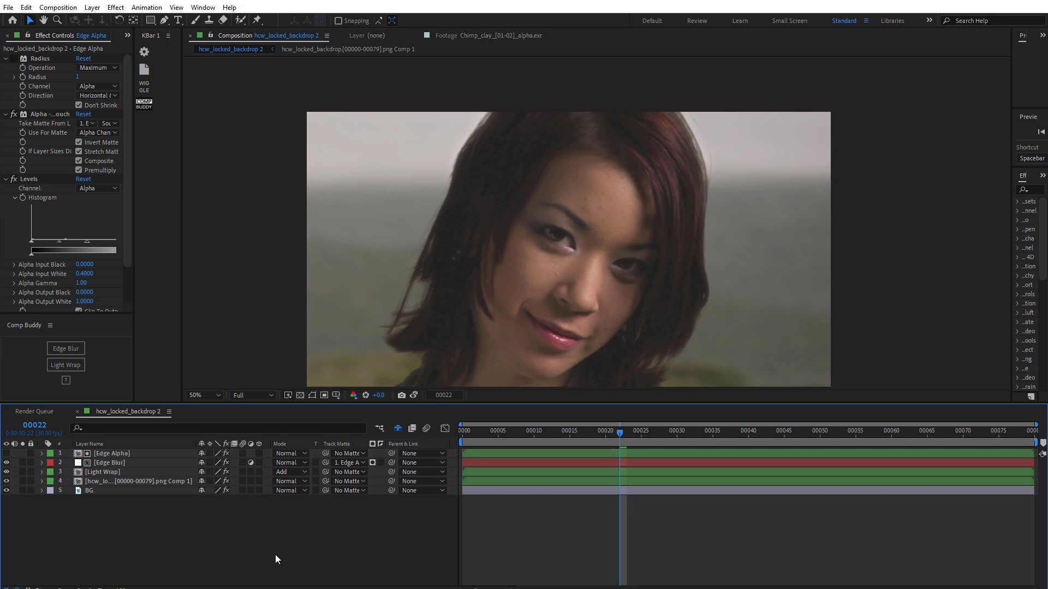
{"action": "left_click", "coordinate": [134, 464]}
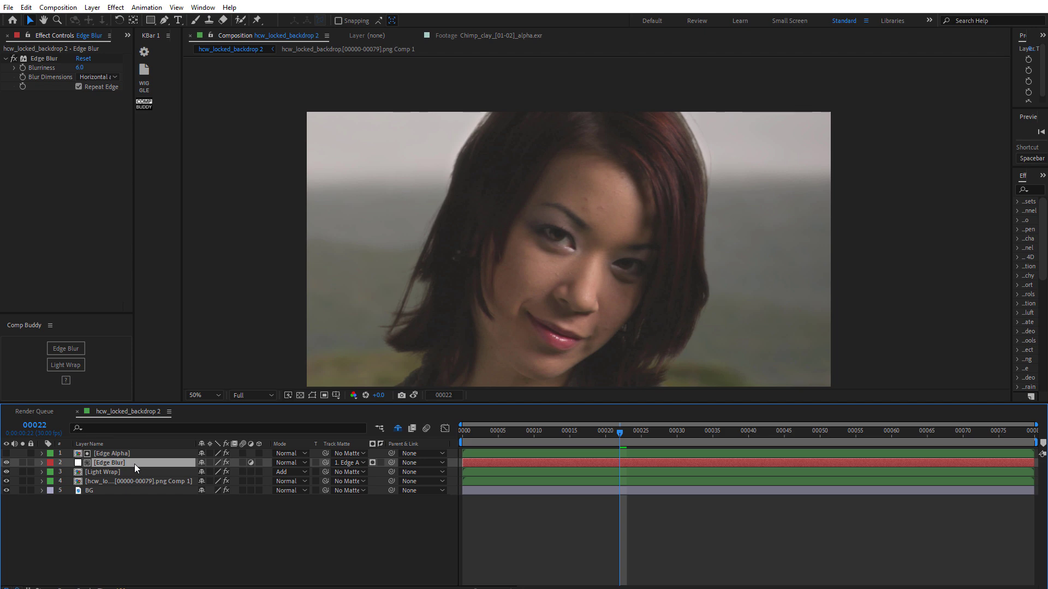
{"action": "left_click", "coordinate": [190, 505]}
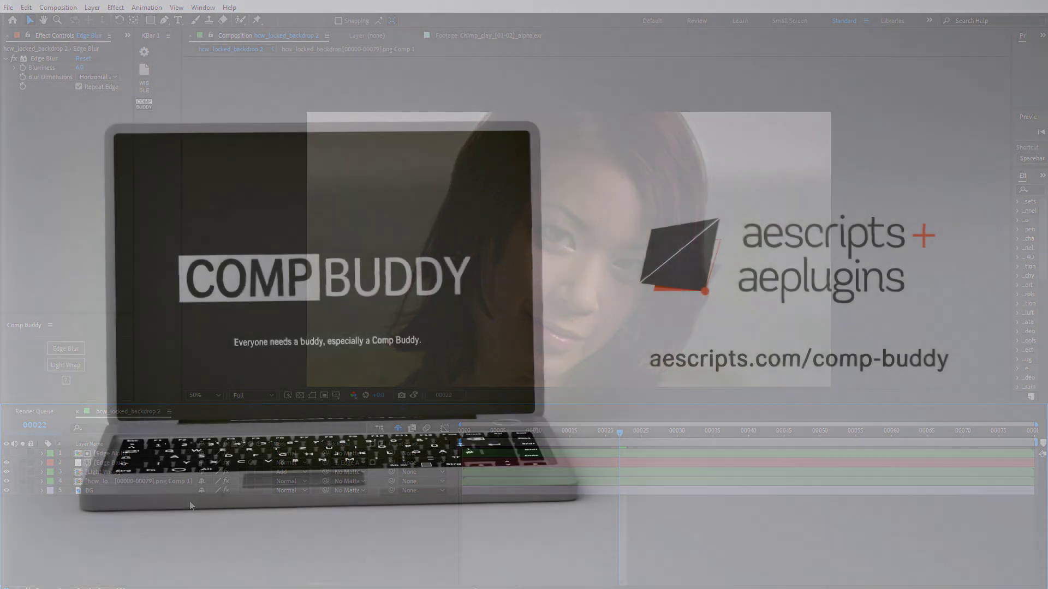